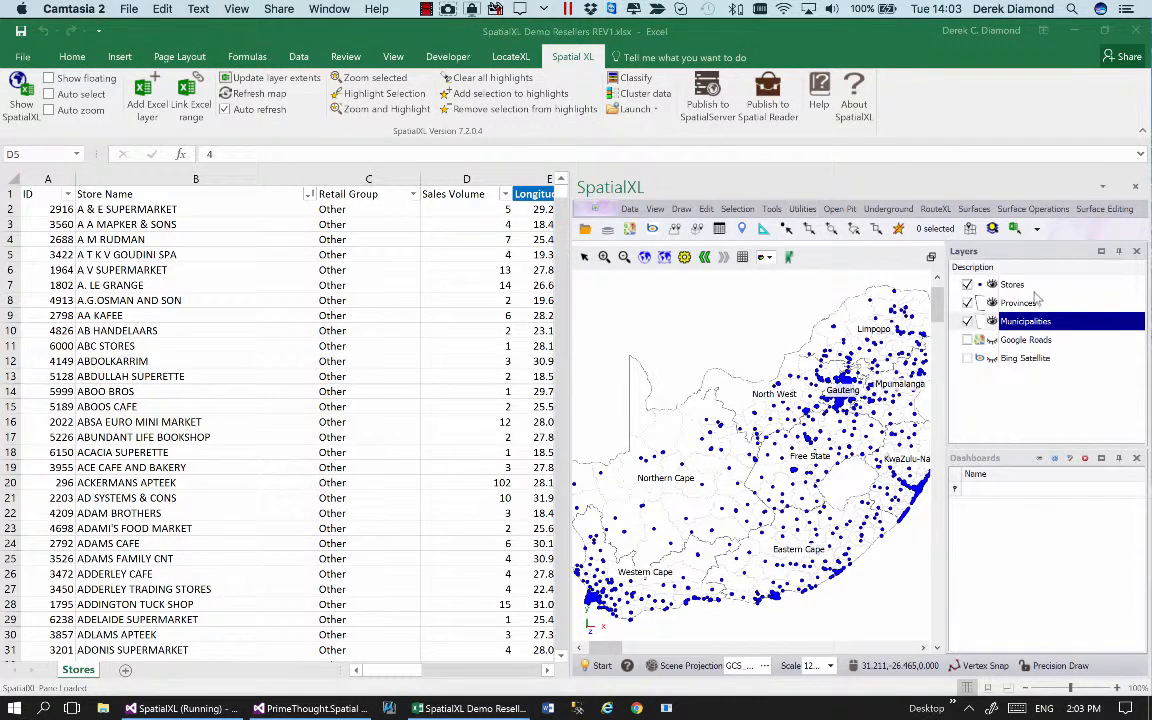
Open the data table of the Municipalities layer and view its leading columns.
{"action": "left_click", "coordinate": [656, 210]}
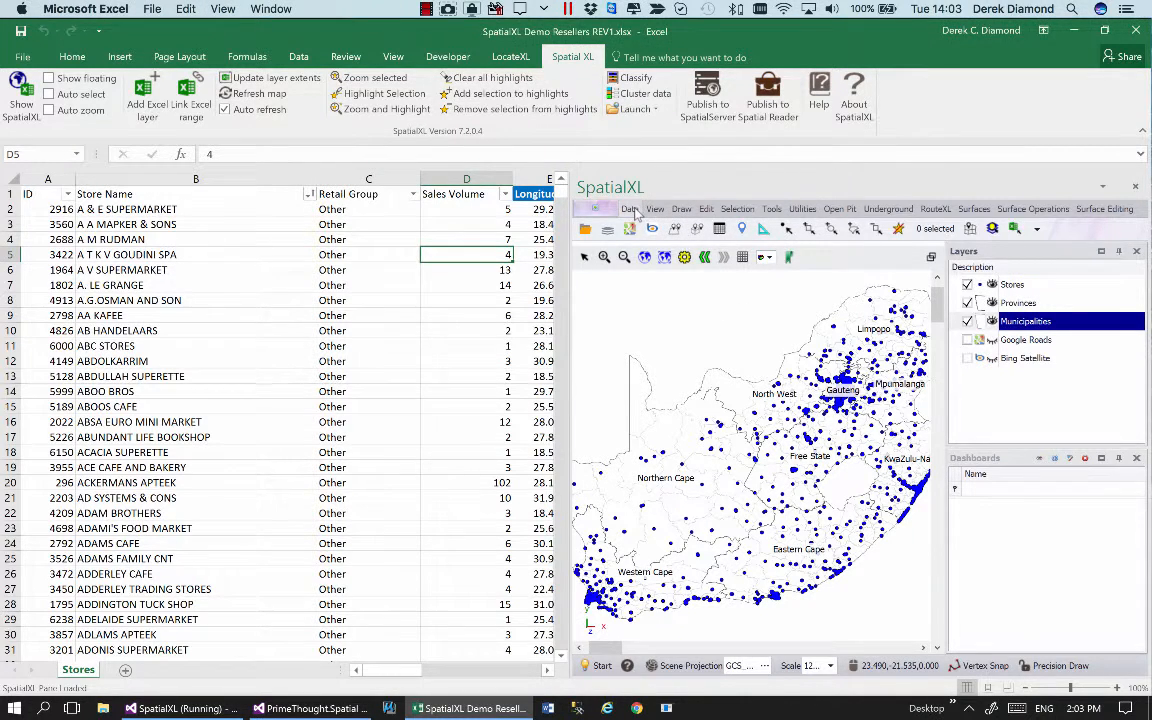
{"action": "left_click", "coordinate": [634, 210]}
{"action": "left_click", "coordinate": [810, 257]}
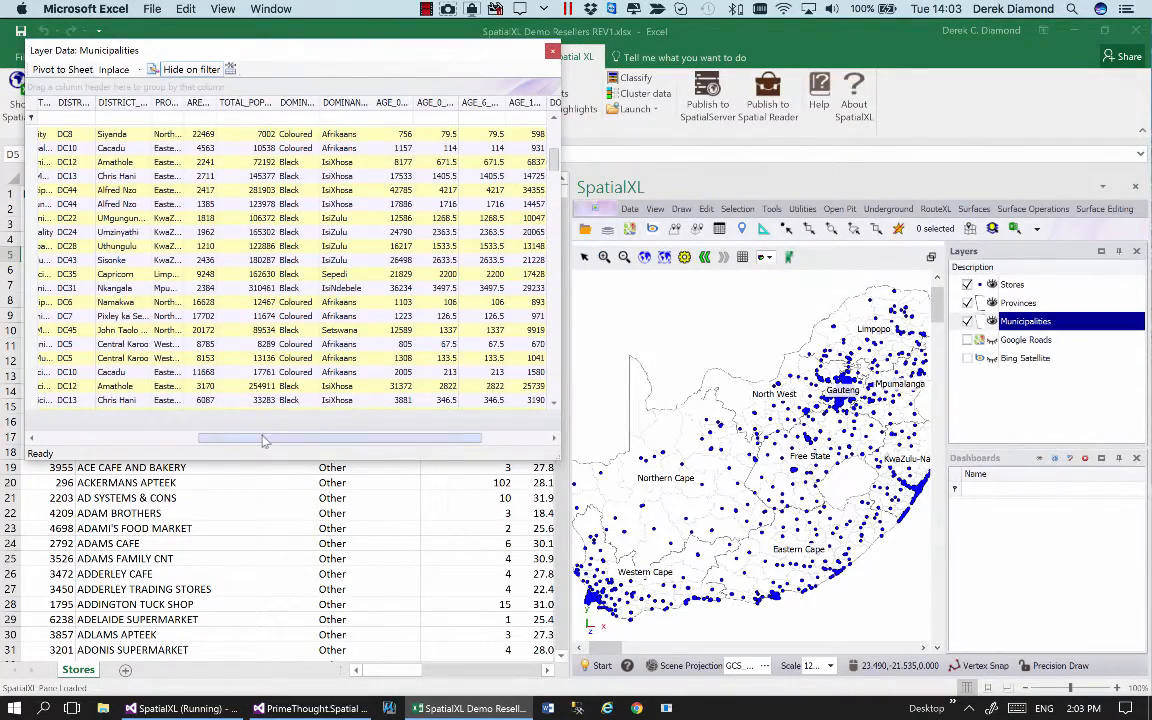
{"action": "left_click_drag", "start_coordinate": [265, 438], "coordinate": [60, 444]}
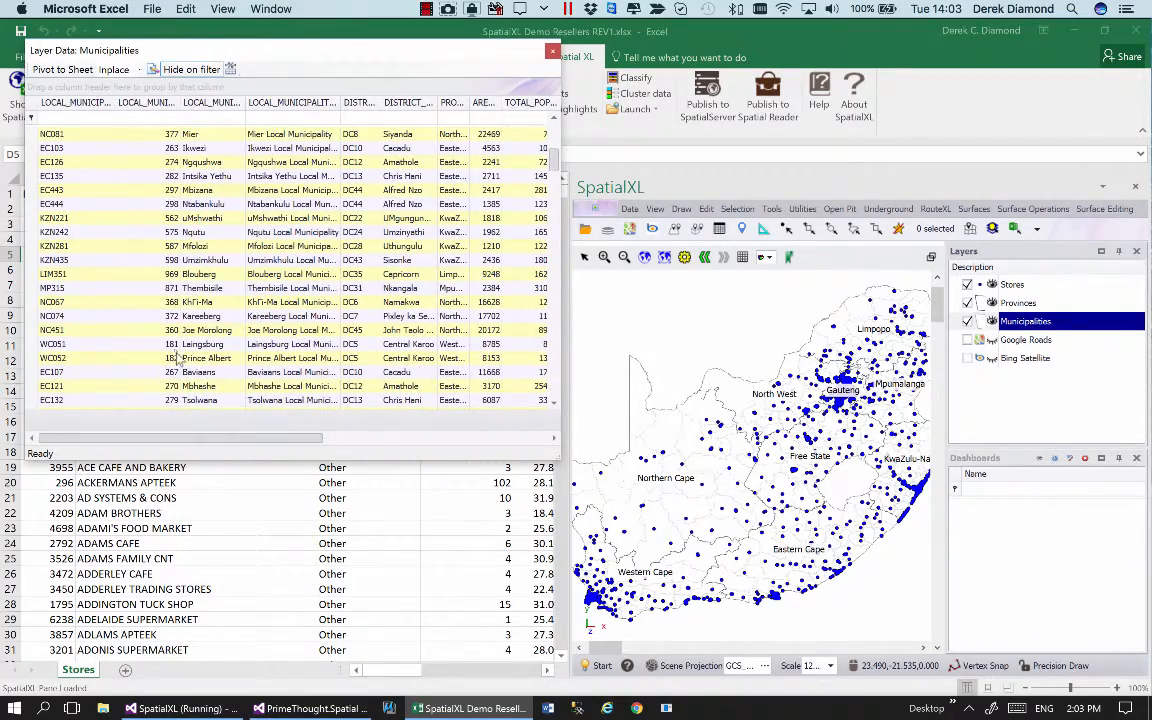
Show the column manager for the Municipalities data, enlarge the window and filter the column names by "ag".
{"action": "left_click", "coordinate": [230, 69]}
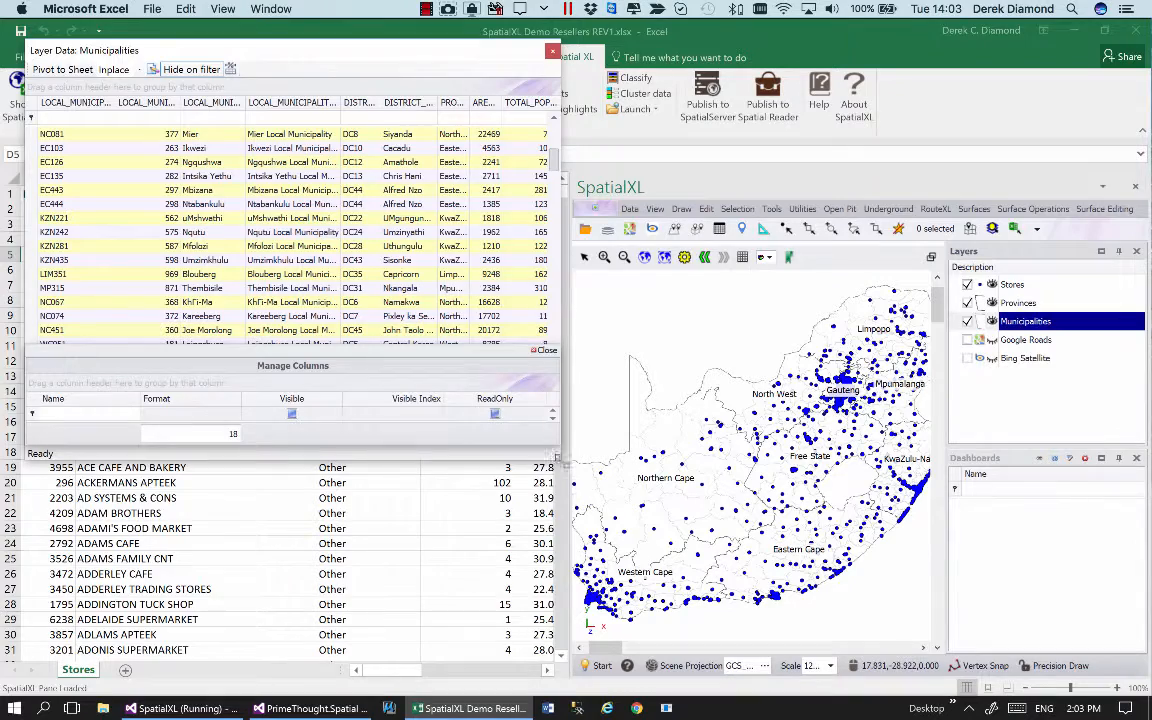
{"action": "left_click_drag", "start_coordinate": [558, 458], "coordinate": [570, 535]}
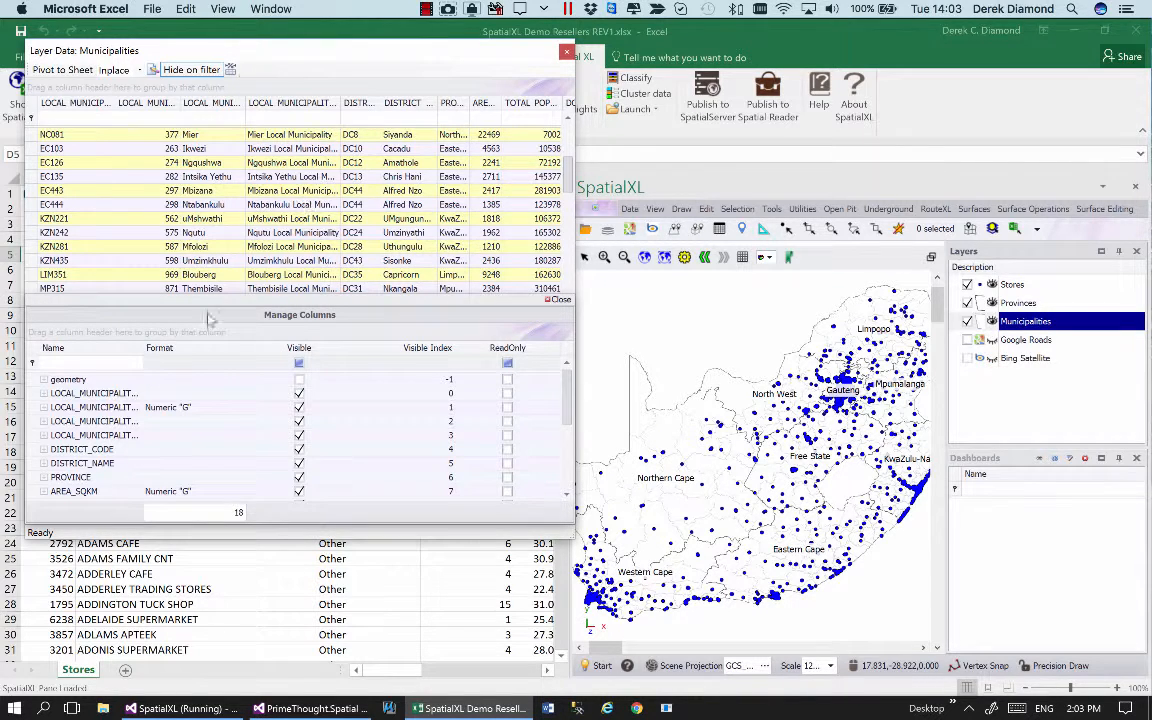
{"action": "left_click", "coordinate": [107, 363]}
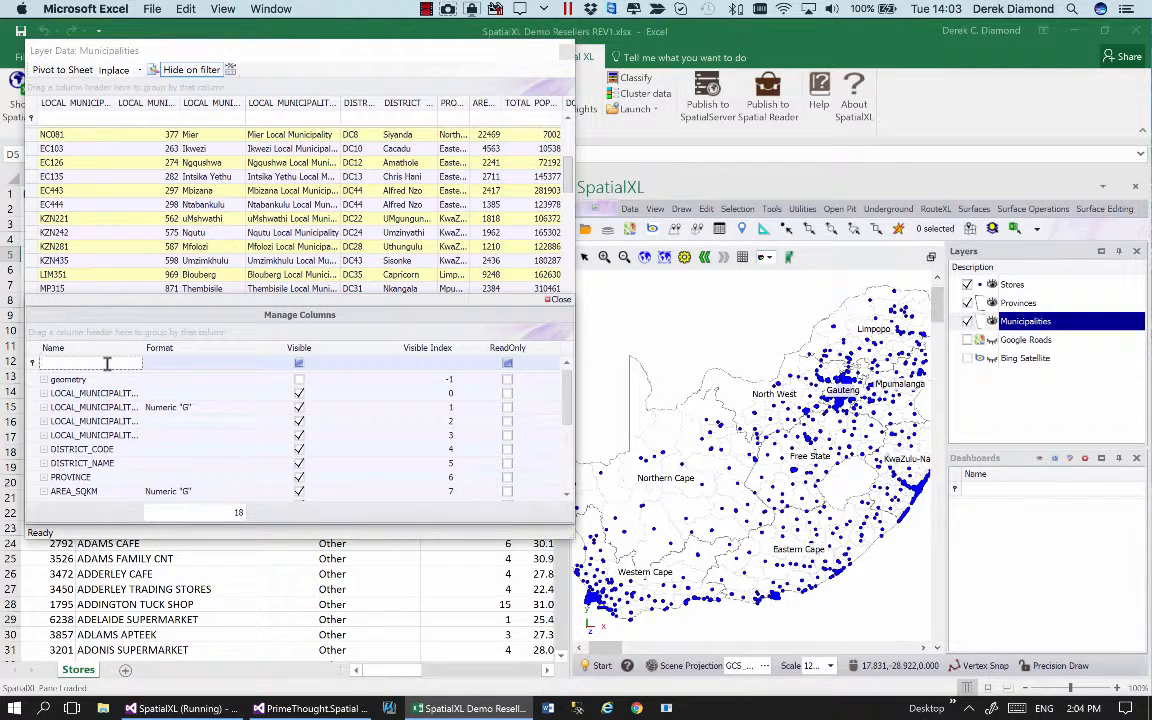
{"action": "type", "text": "a"}
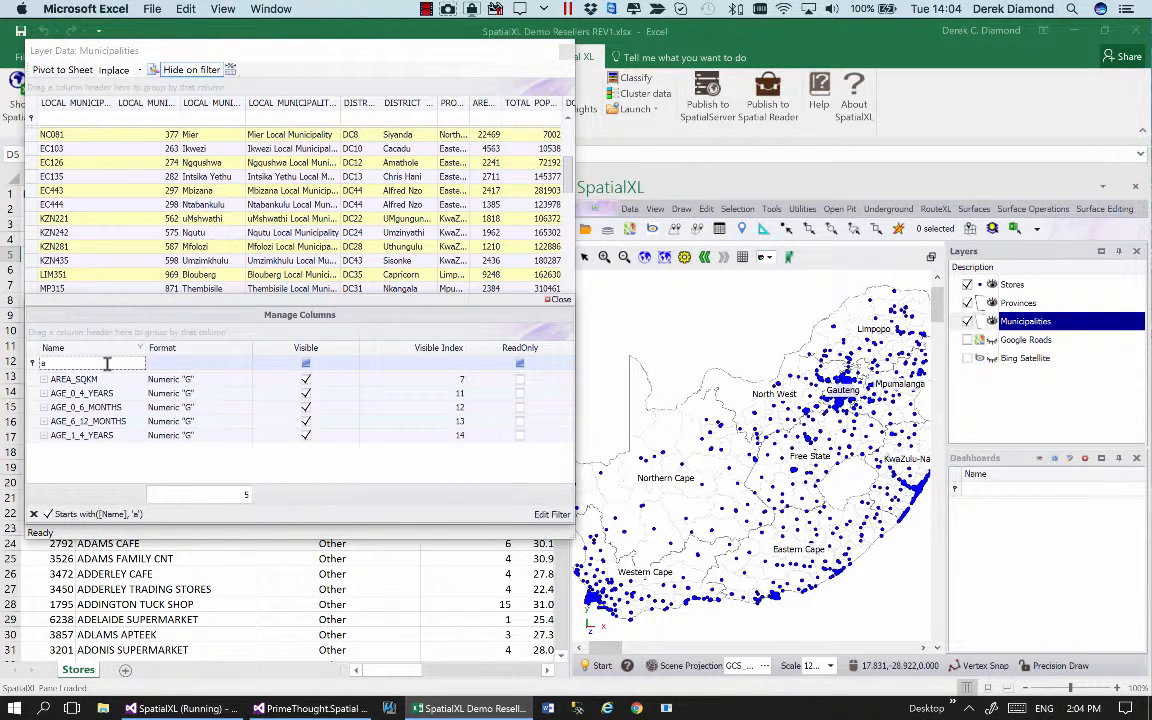
{"action": "type", "text": "g"}
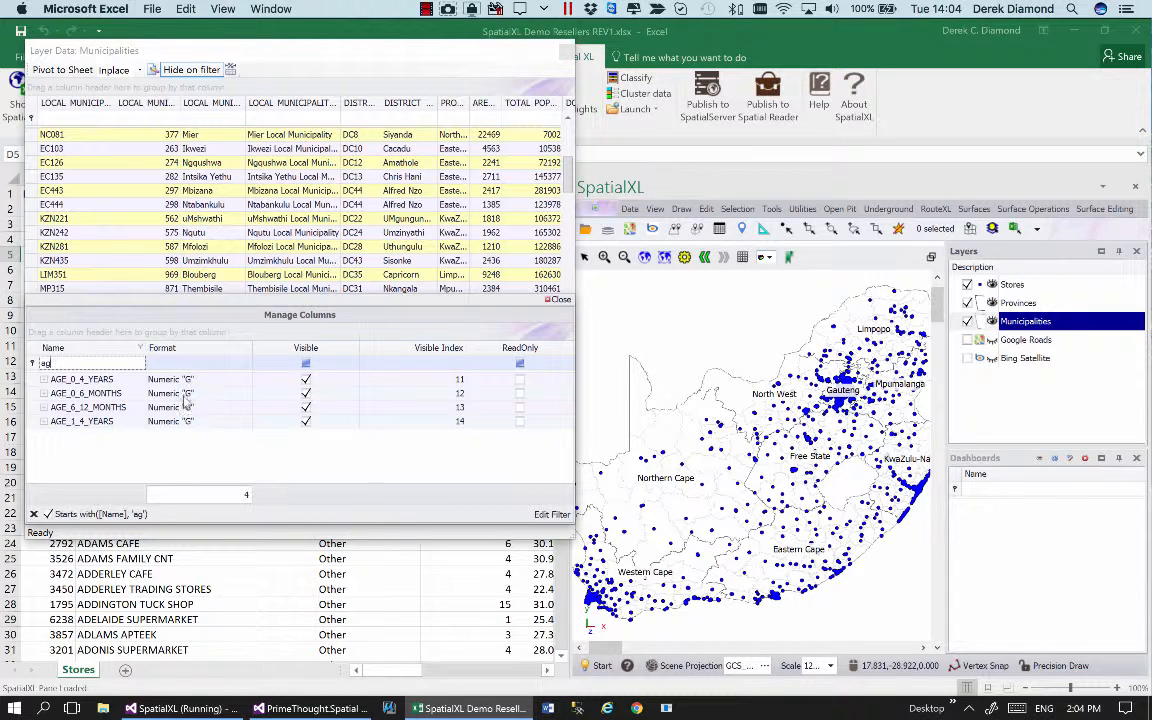
Locate the age columns in the data table and hide AGE_0_4_YEARS, AGE_0_6_MONTHS, AGE_6_12_MONTHS and AGE_1_4_YEARS.
{"action": "left_click", "coordinate": [228, 380]}
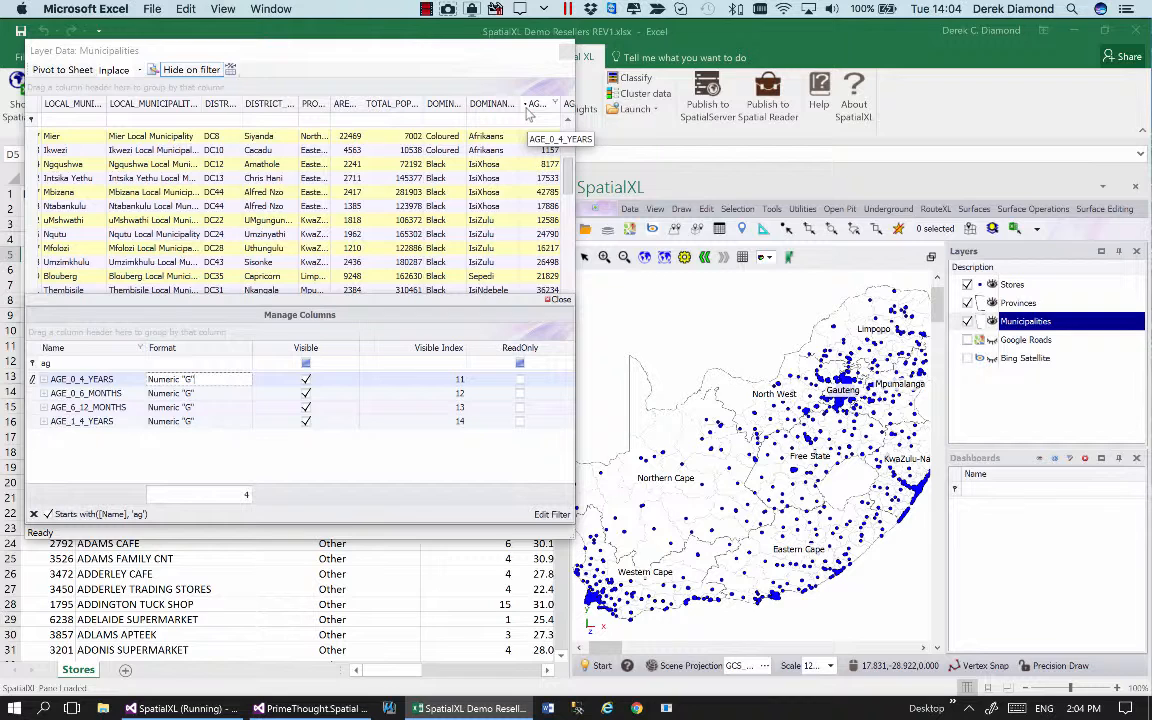
{"action": "left_click", "coordinate": [120, 393]}
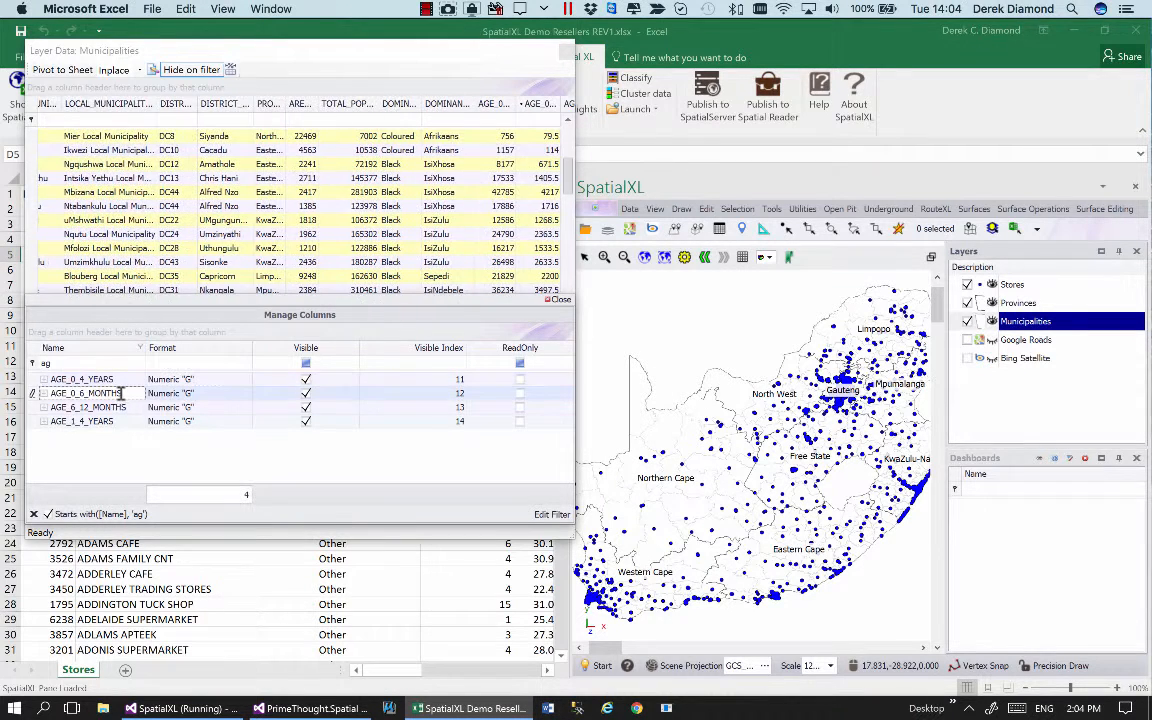
{"action": "left_click", "coordinate": [121, 408]}
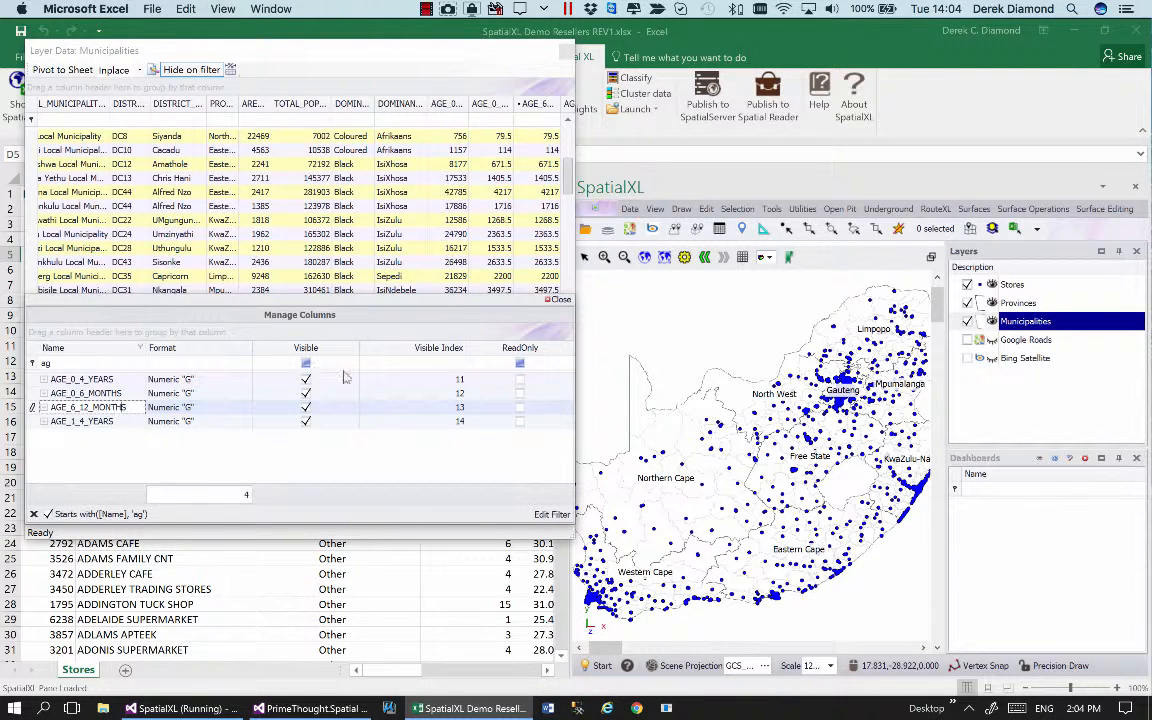
{"action": "left_click", "coordinate": [306, 379]}
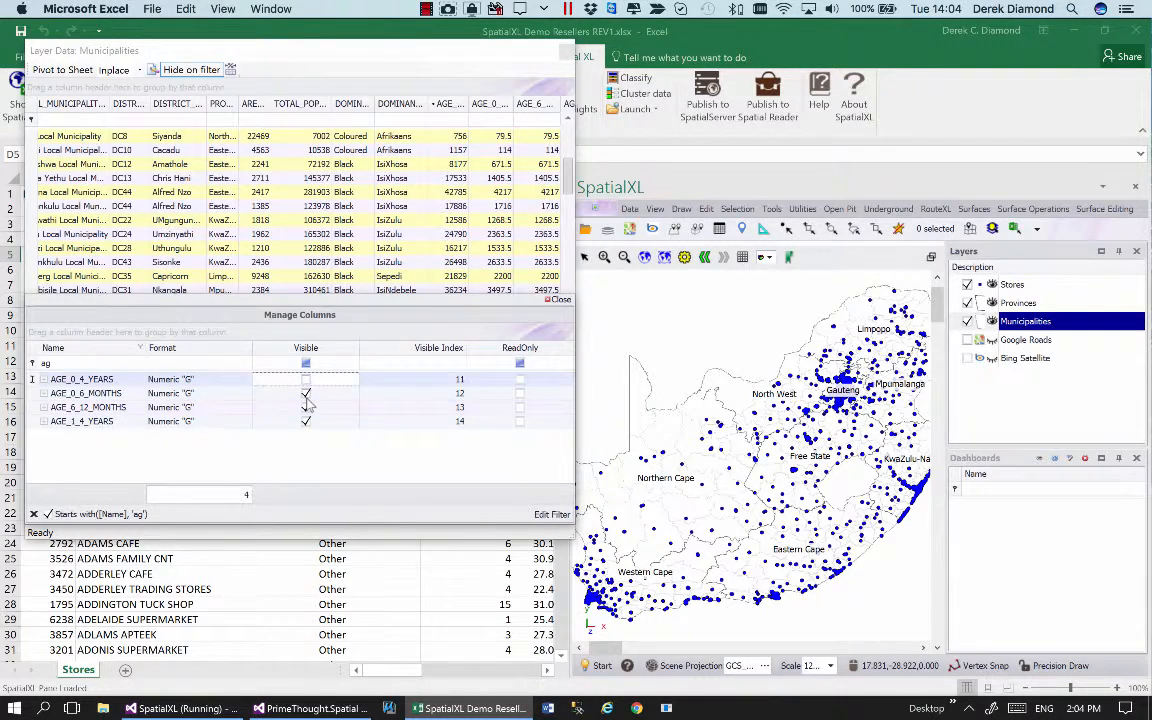
{"action": "left_click", "coordinate": [306, 393]}
{"action": "left_click", "coordinate": [306, 407]}
{"action": "left_click", "coordinate": [306, 421]}
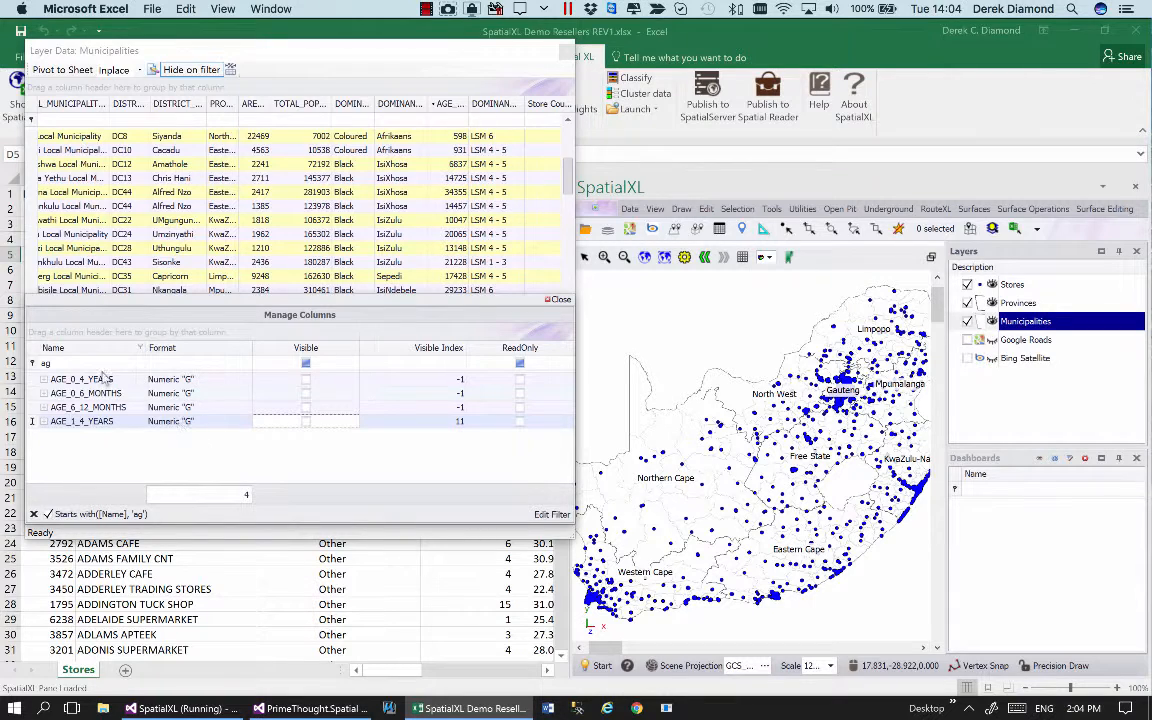
Clear the column name filter, locate the first LOCAL_MUNICIPALITY column and close the layer data window.
{"action": "left_click", "coordinate": [72, 363]}
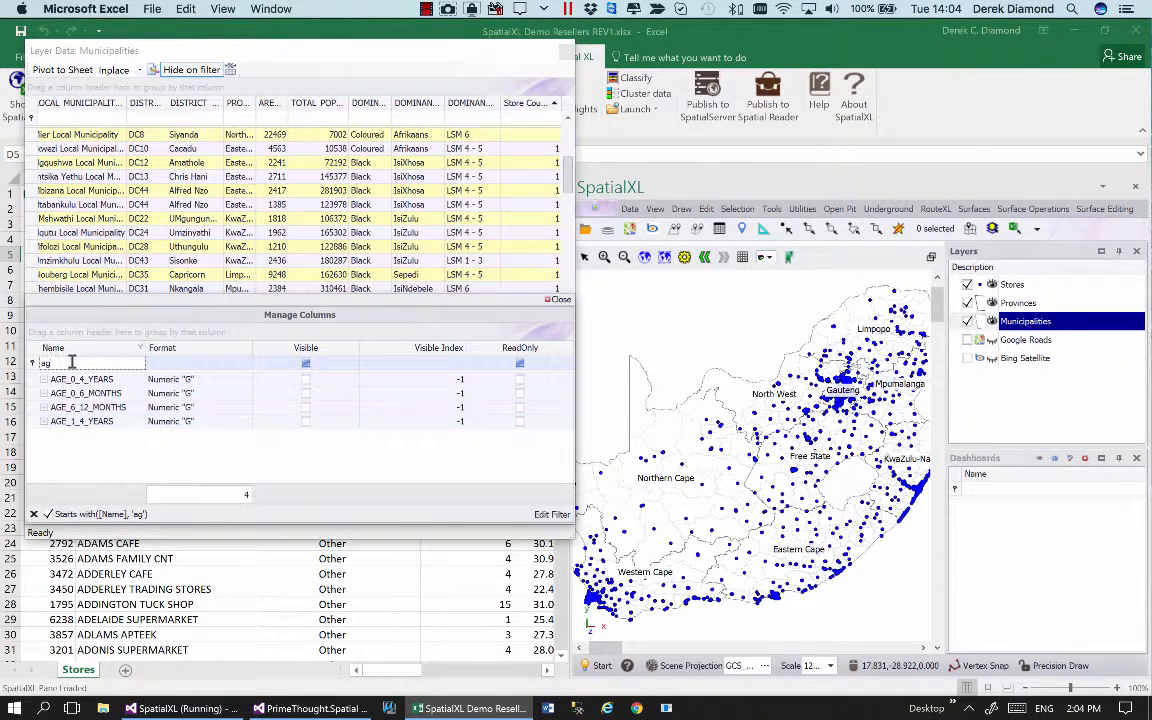
{"action": "key", "text": "BackSpace"}
{"action": "key", "text": "BackSpace"}
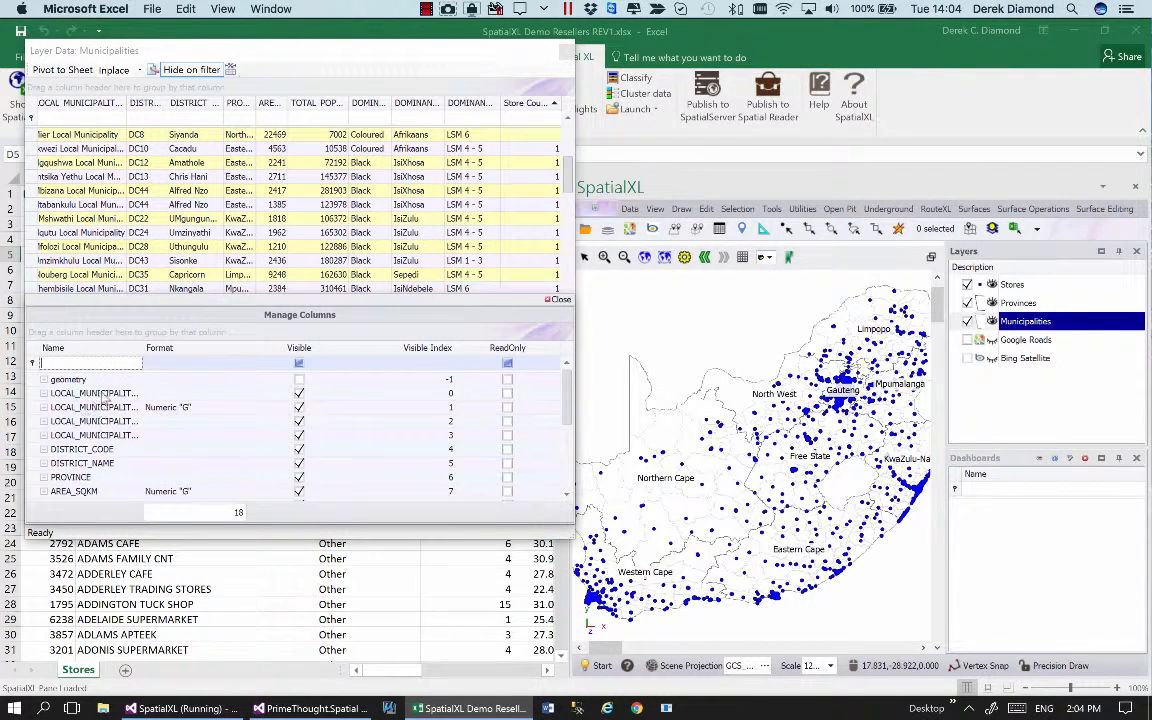
{"action": "left_click", "coordinate": [101, 393]}
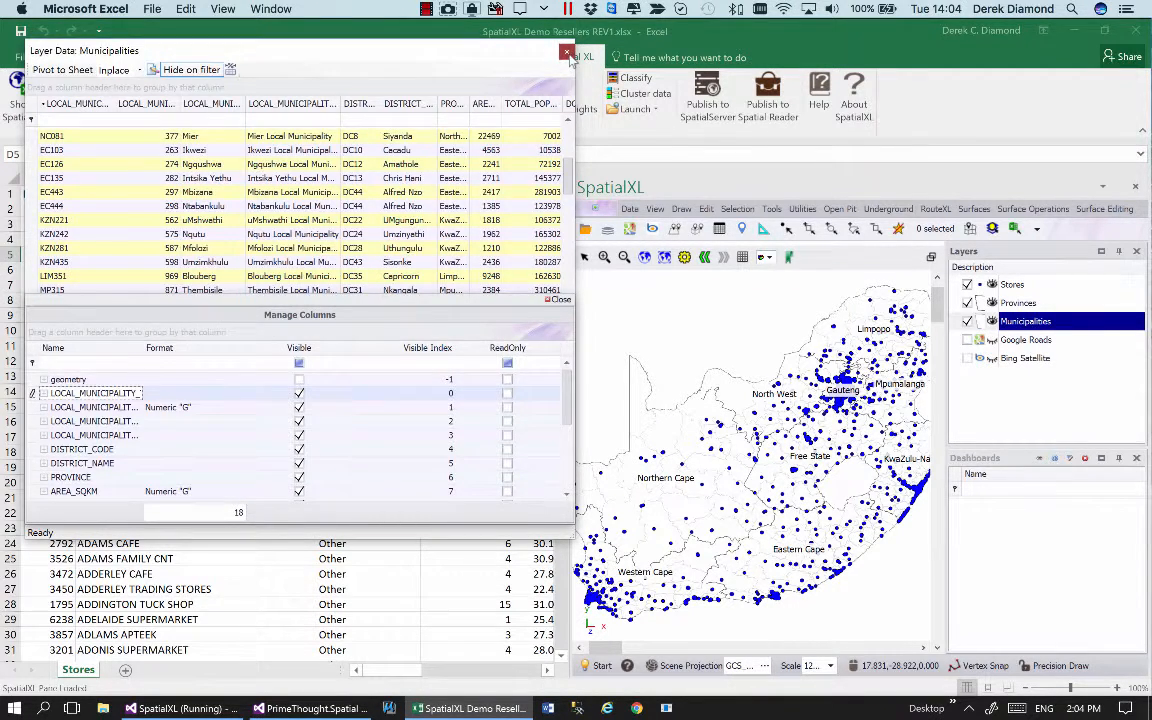
{"action": "left_click", "coordinate": [565, 51]}
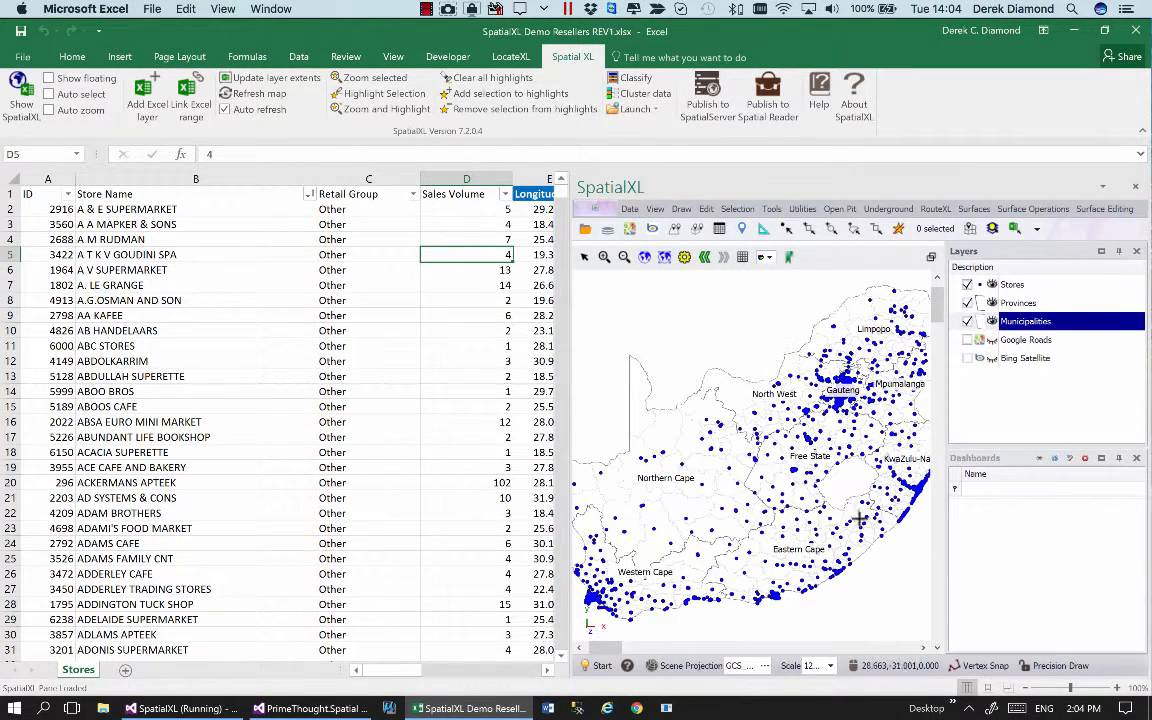
Open the basic styling properties of the Stores layer and move the dialog clear of the map.
{"action": "left_click", "coordinate": [600, 665]}
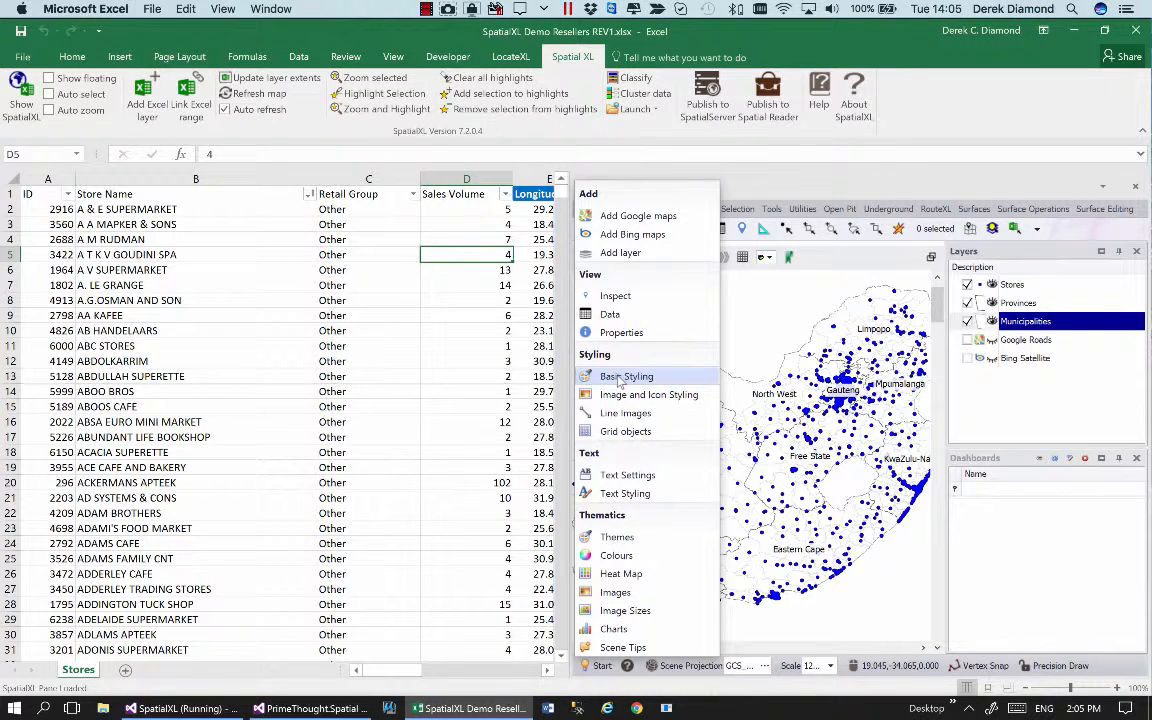
{"action": "left_click", "coordinate": [1008, 286]}
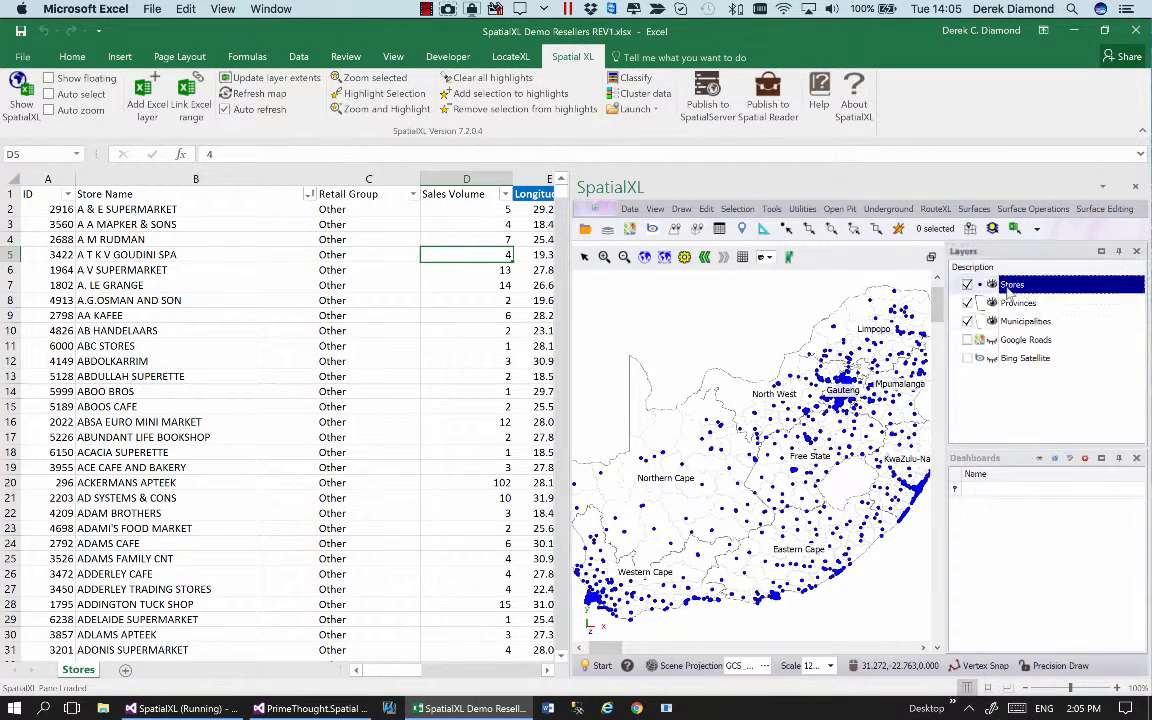
{"action": "left_click", "coordinate": [597, 665]}
{"action": "left_click", "coordinate": [625, 377]}
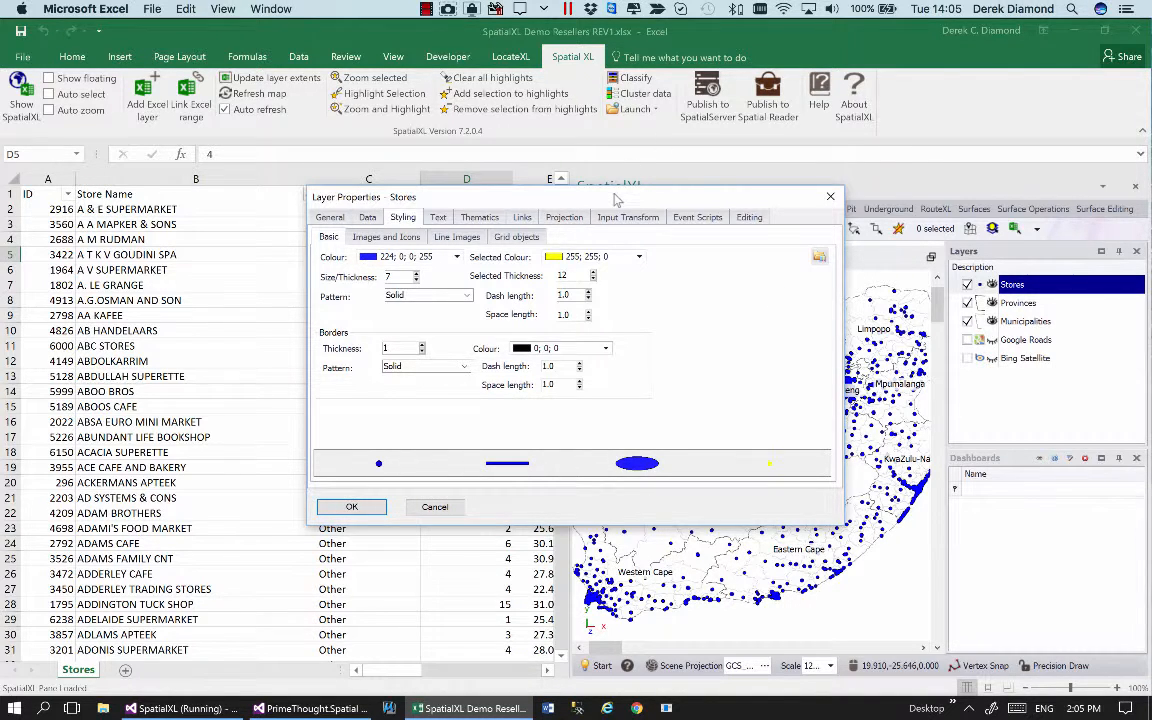
{"action": "left_click_drag", "start_coordinate": [560, 197], "coordinate": [472, 135]}
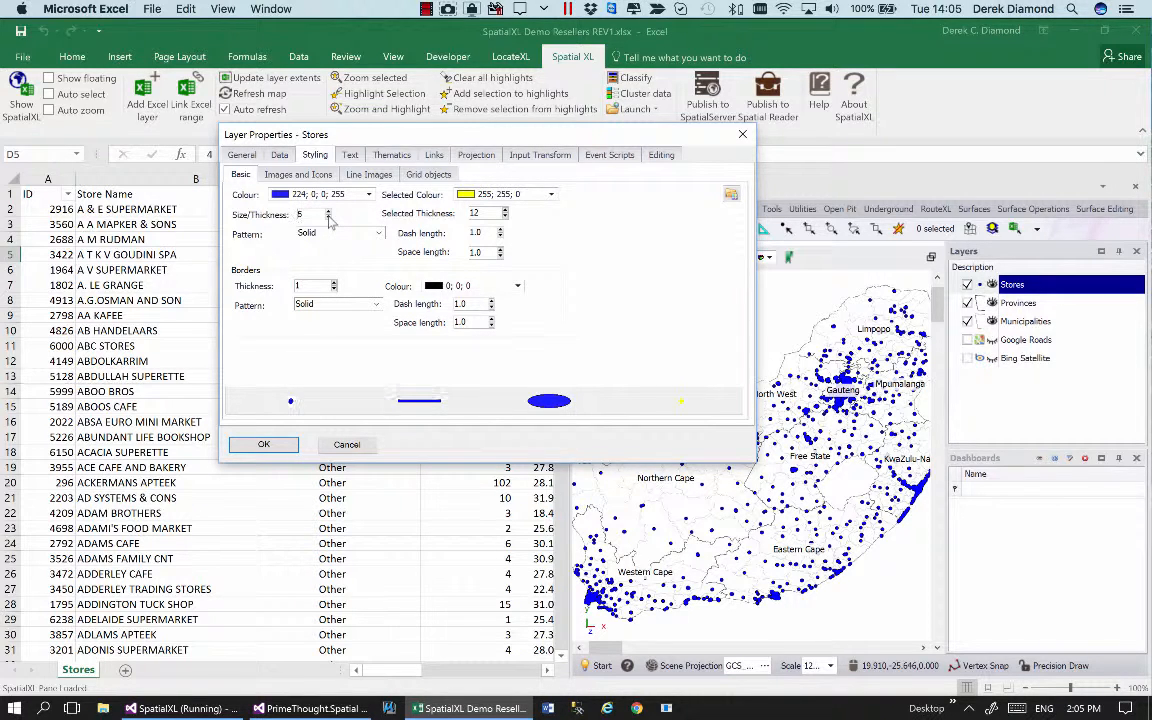
Try different point sizes for the Stores layer, leaving the size at 7, and set the border colour to red (240; 0; 0).
{"action": "left_click", "coordinate": [328, 212]}
{"action": "left_click", "coordinate": [328, 212]}
{"action": "left_click", "coordinate": [328, 212]}
{"action": "left_click", "coordinate": [328, 212]}
{"action": "left_click", "coordinate": [517, 287]}
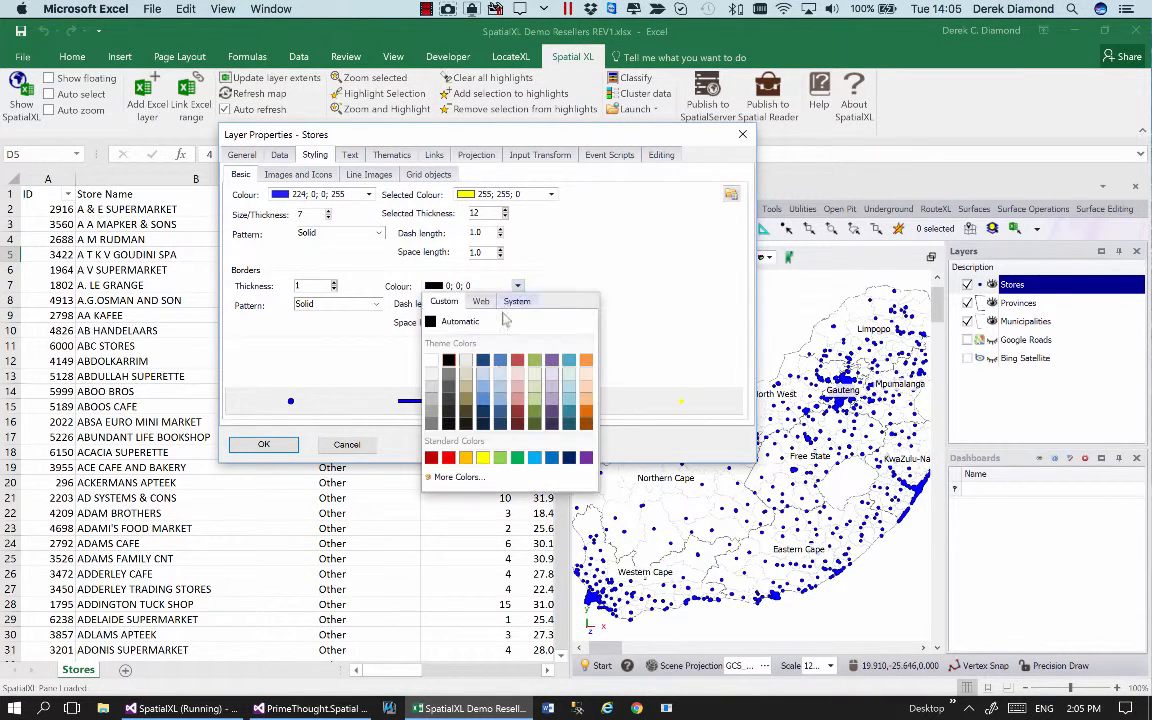
{"action": "left_click", "coordinate": [449, 463]}
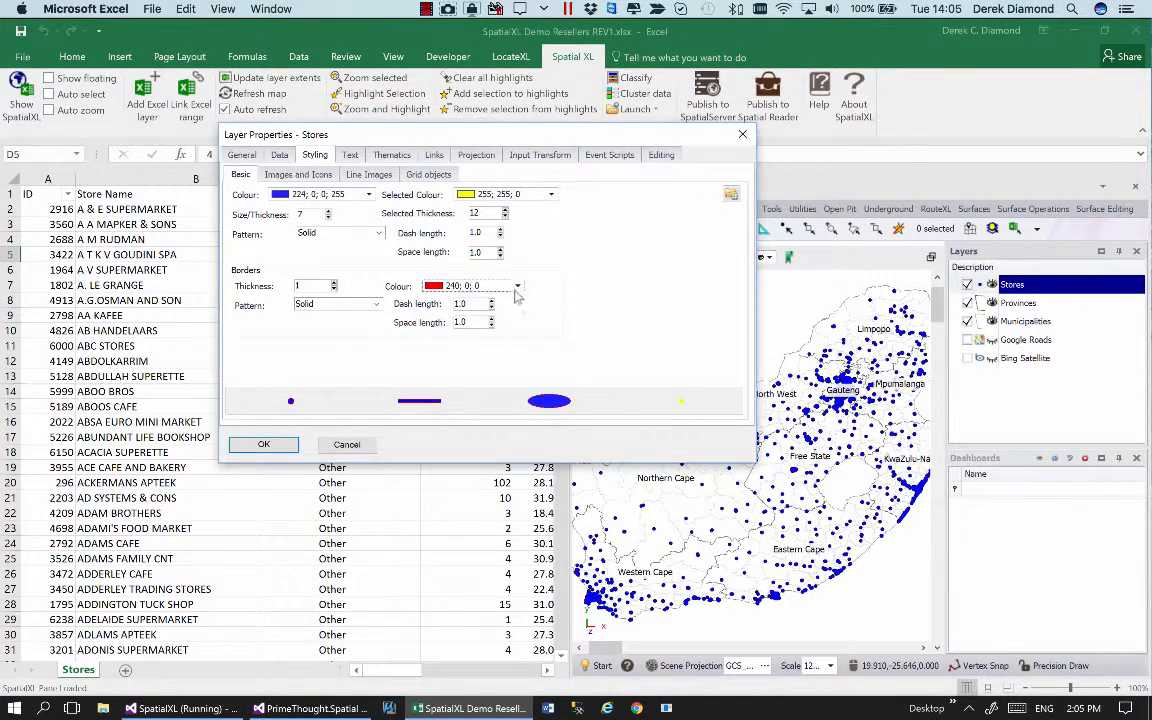
Increase the border thickness of the Stores points to 7.
{"action": "left_click", "coordinate": [335, 284]}
{"action": "left_click", "coordinate": [335, 284]}
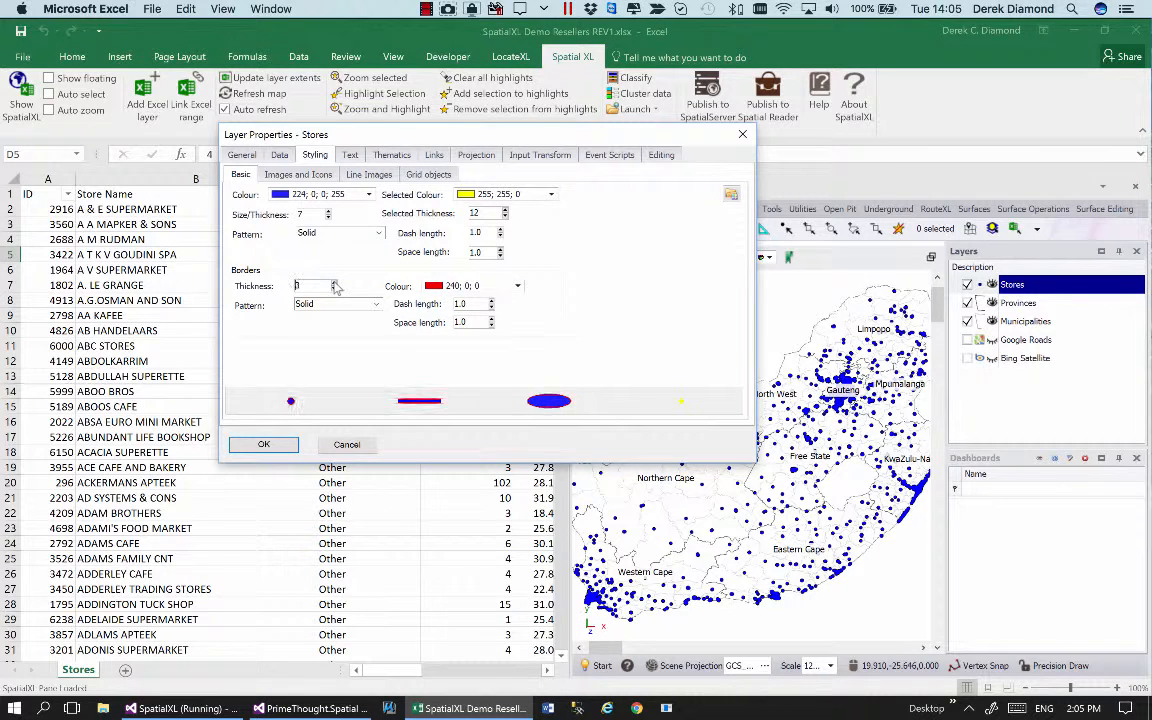
{"action": "left_click", "coordinate": [335, 284]}
{"action": "left_click", "coordinate": [335, 284]}
{"action": "left_click", "coordinate": [335, 284]}
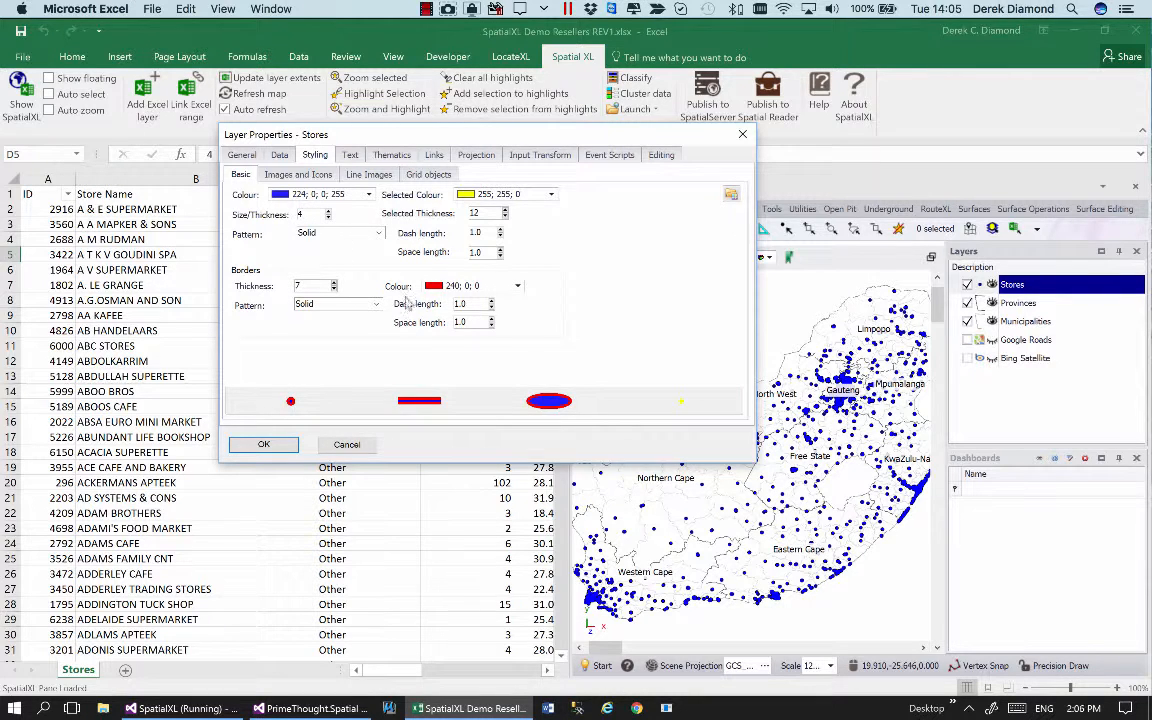
Reduce the border thickness of the Stores points to 1.
{"action": "left_click", "coordinate": [334, 288]}
{"action": "left_click", "coordinate": [334, 288]}
{"action": "left_click", "coordinate": [334, 288]}
{"action": "left_click", "coordinate": [334, 288]}
{"action": "left_click", "coordinate": [334, 288]}
{"action": "left_click", "coordinate": [334, 288]}
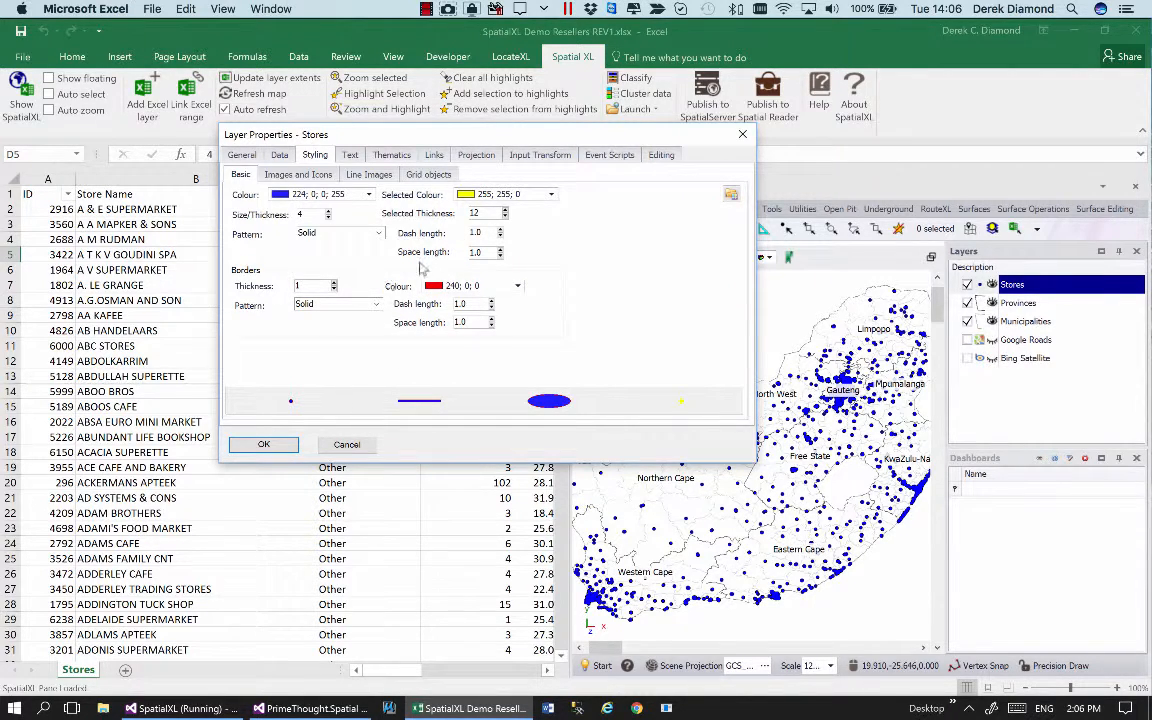
Open the saved drawing styles and look through the four entries and their previews.
{"action": "left_click", "coordinate": [731, 196]}
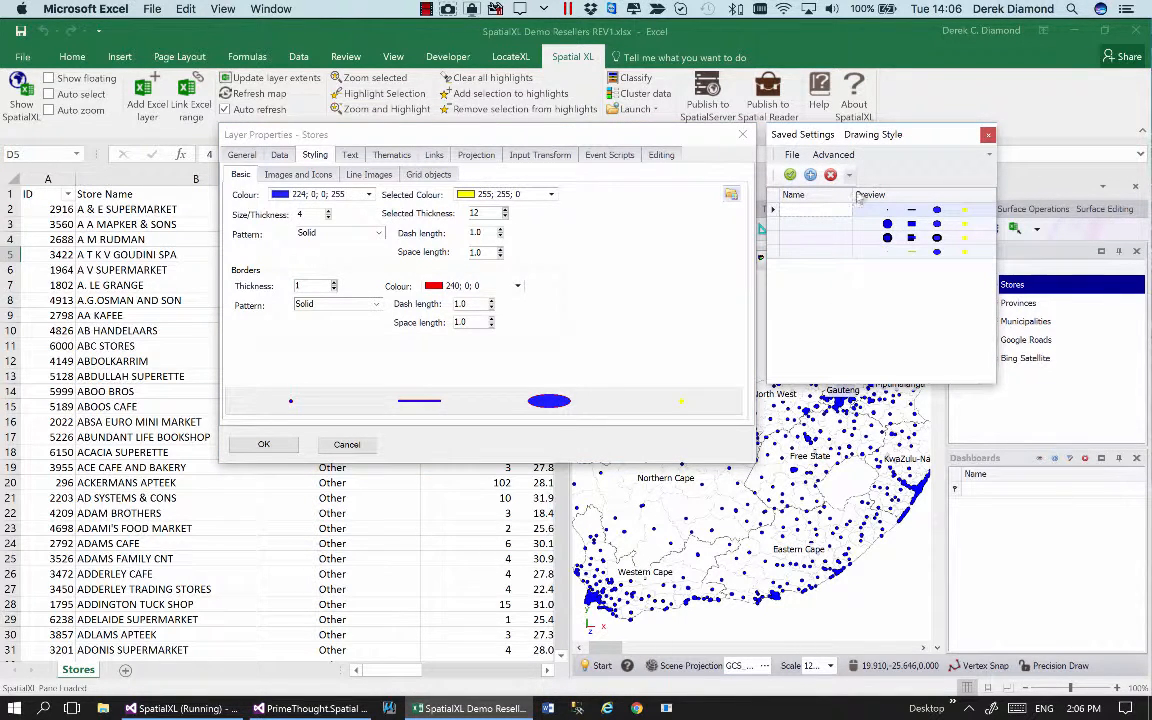
{"action": "left_click", "coordinate": [793, 226]}
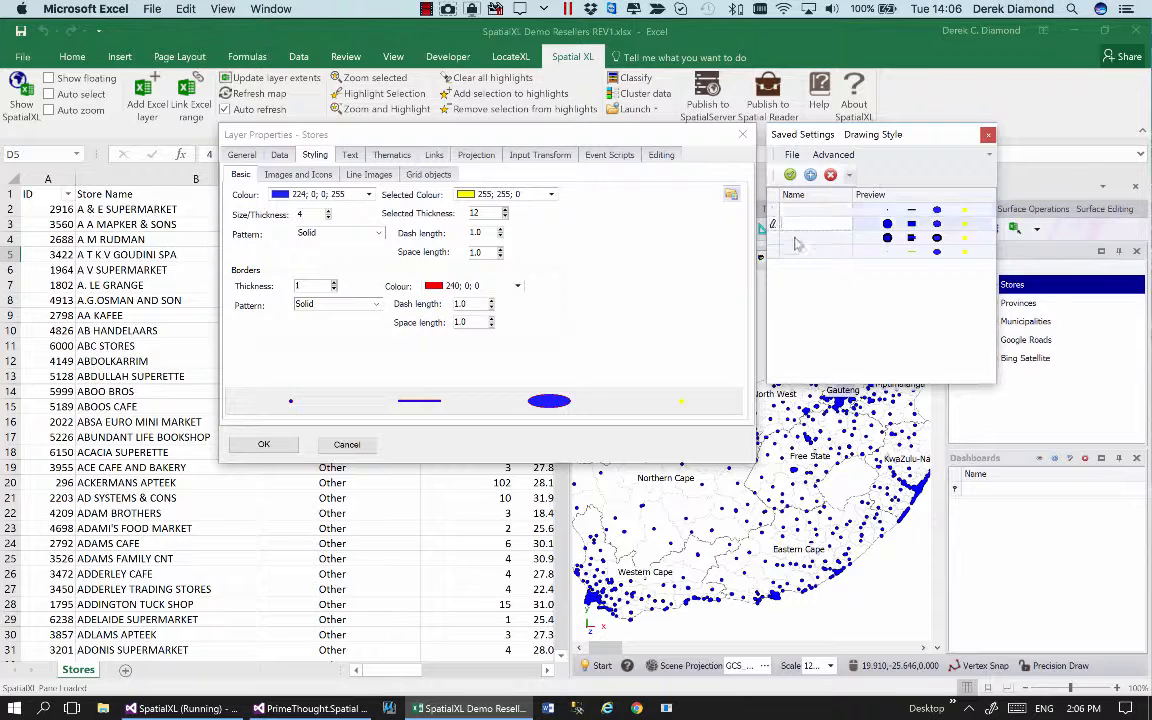
{"action": "left_click", "coordinate": [793, 238]}
{"action": "left_click", "coordinate": [794, 251]}
{"action": "left_click", "coordinate": [800, 211]}
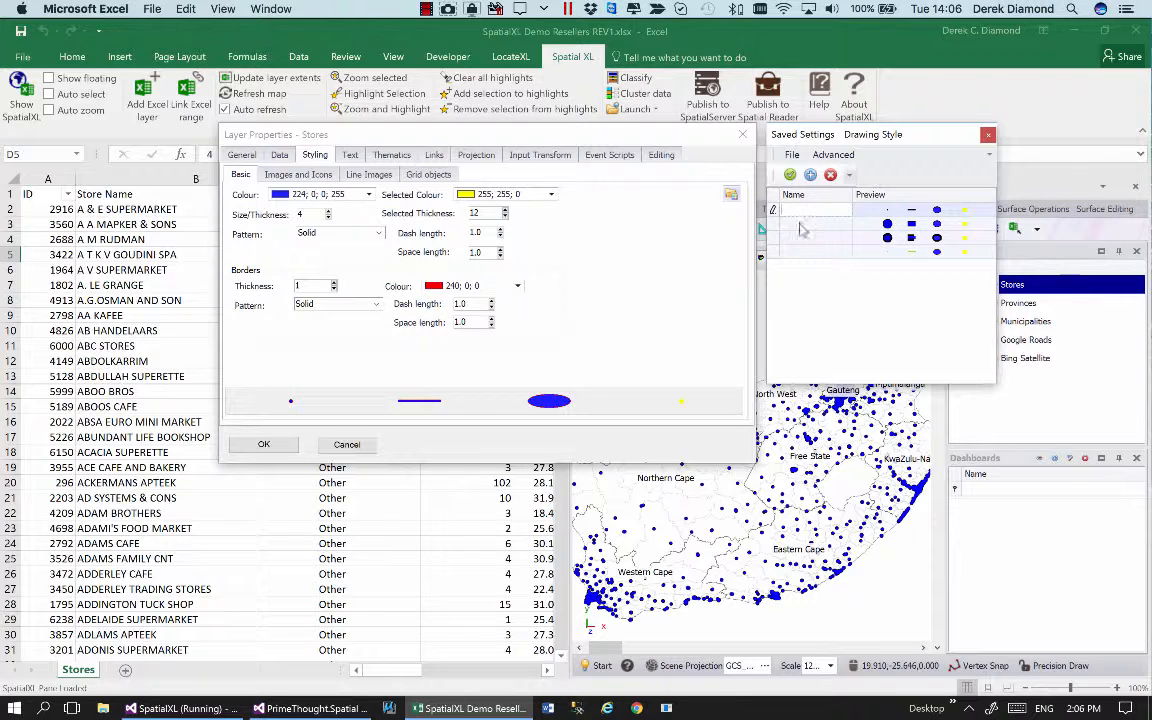
{"action": "left_click", "coordinate": [800, 225]}
{"action": "left_click", "coordinate": [801, 239]}
{"action": "left_click", "coordinate": [801, 253]}
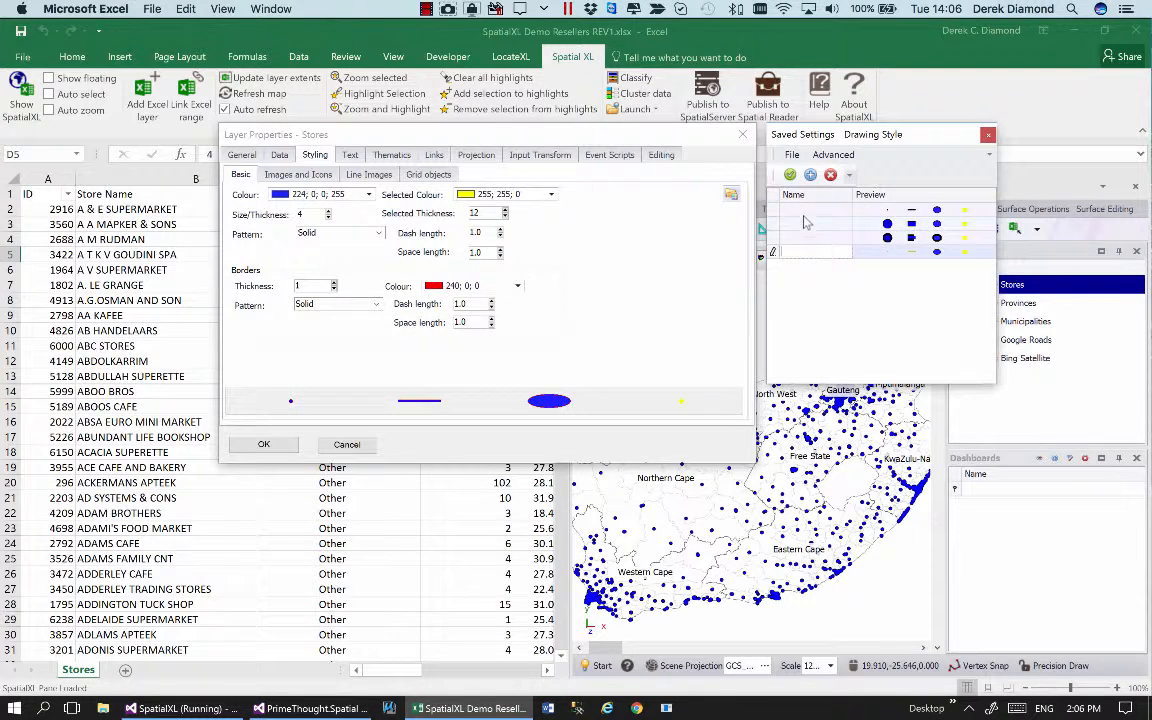
{"action": "left_click", "coordinate": [808, 211]}
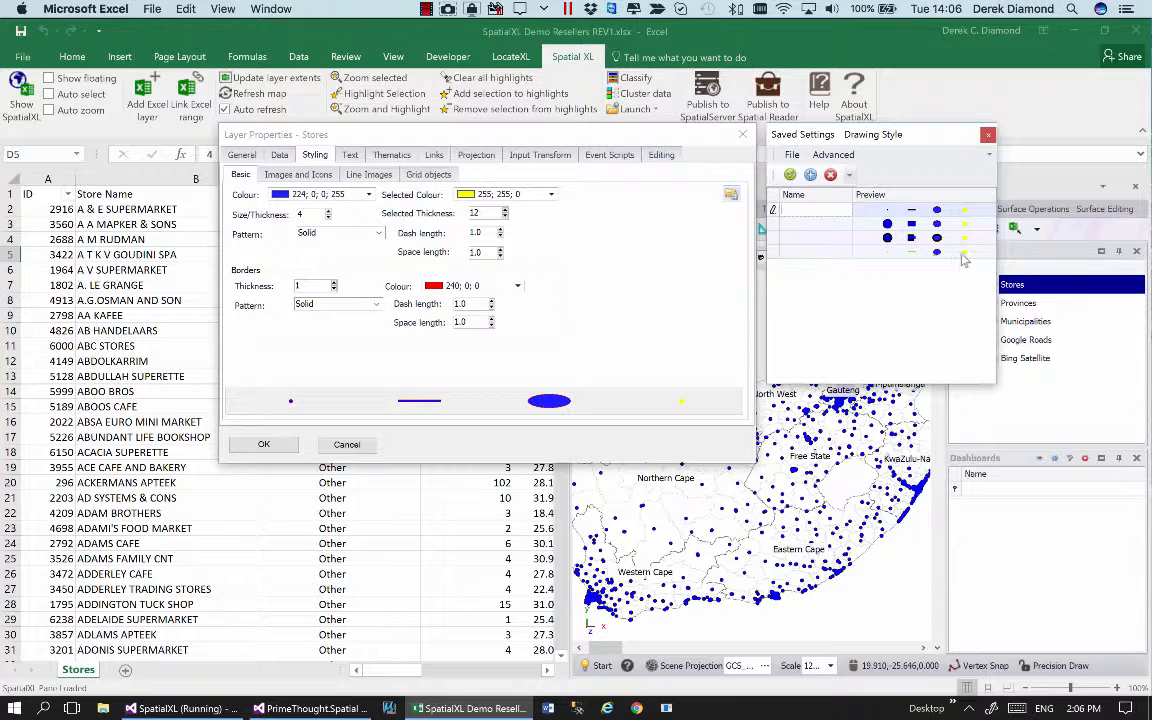
Try the fourth saved drawing style on the Stores layer, and replace it with the third saved style.
{"action": "left_click", "coordinate": [890, 253]}
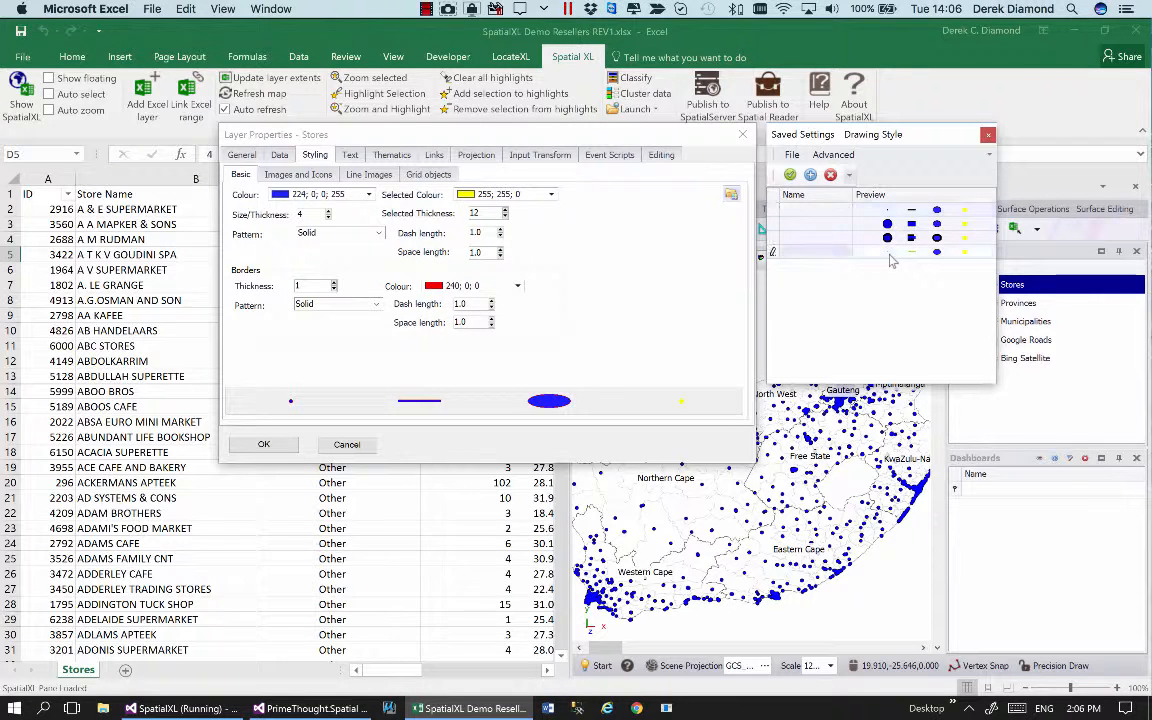
{"action": "left_click", "coordinate": [790, 176]}
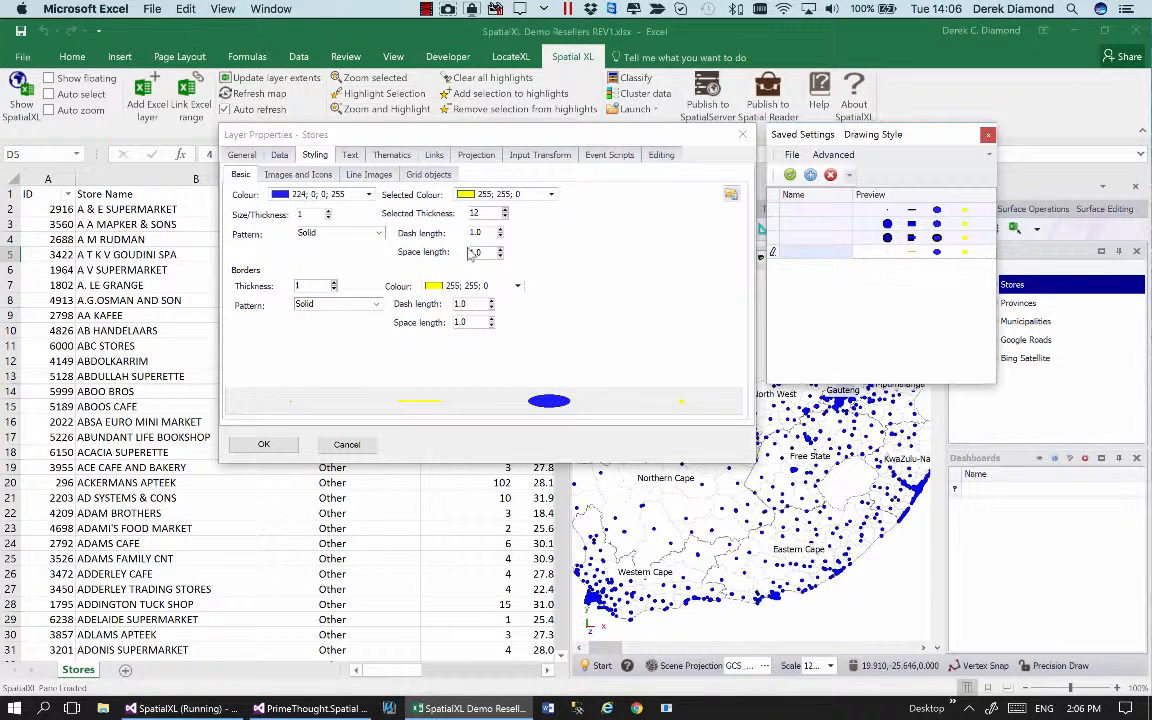
{"action": "left_click", "coordinate": [829, 237]}
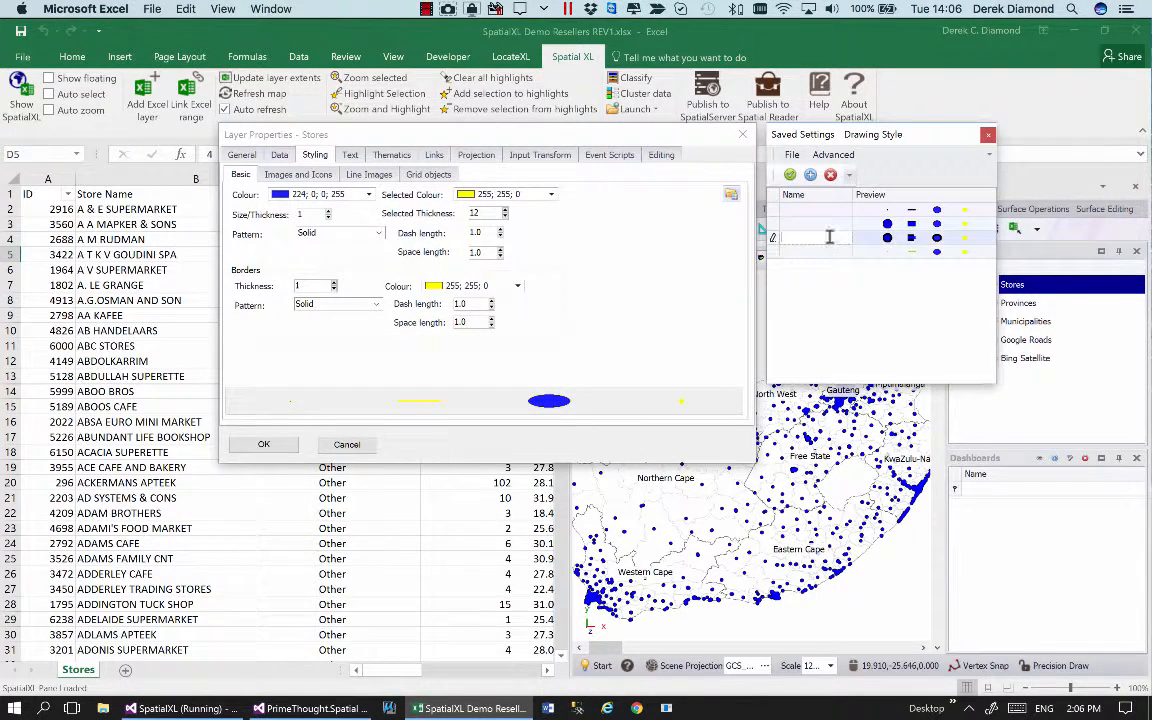
{"action": "left_click", "coordinate": [790, 175]}
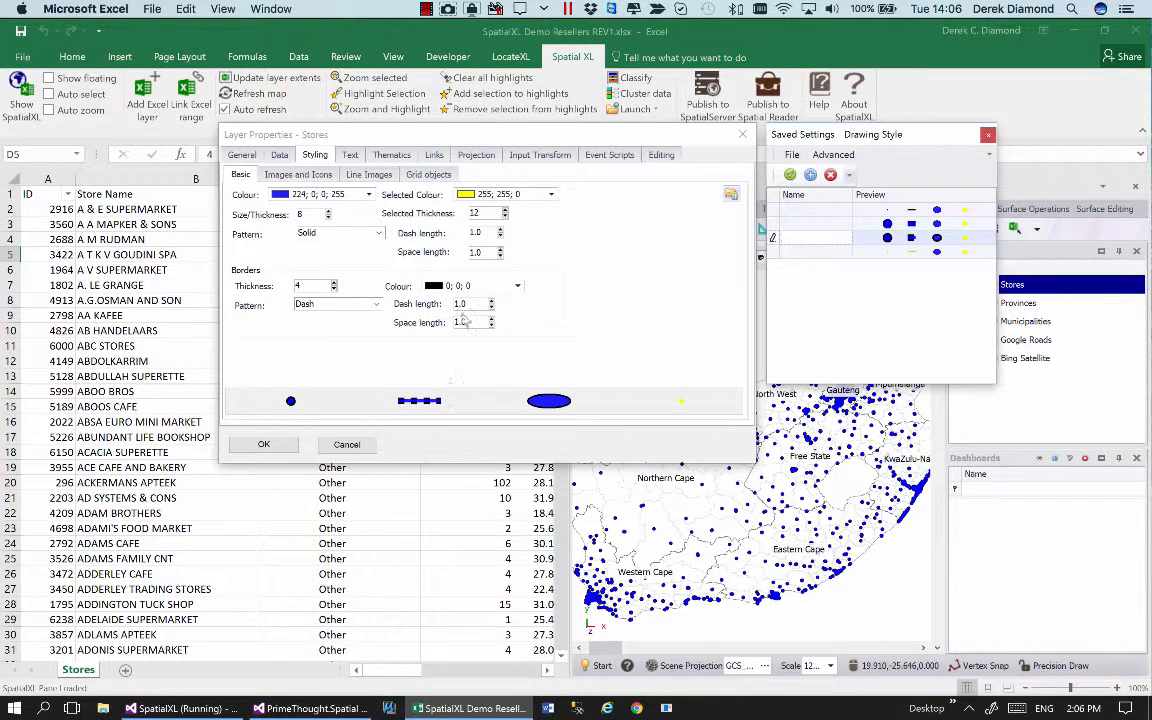
Apply the first saved drawing style to the Stores layer in place of the current one.
{"action": "left_click", "coordinate": [988, 135]}
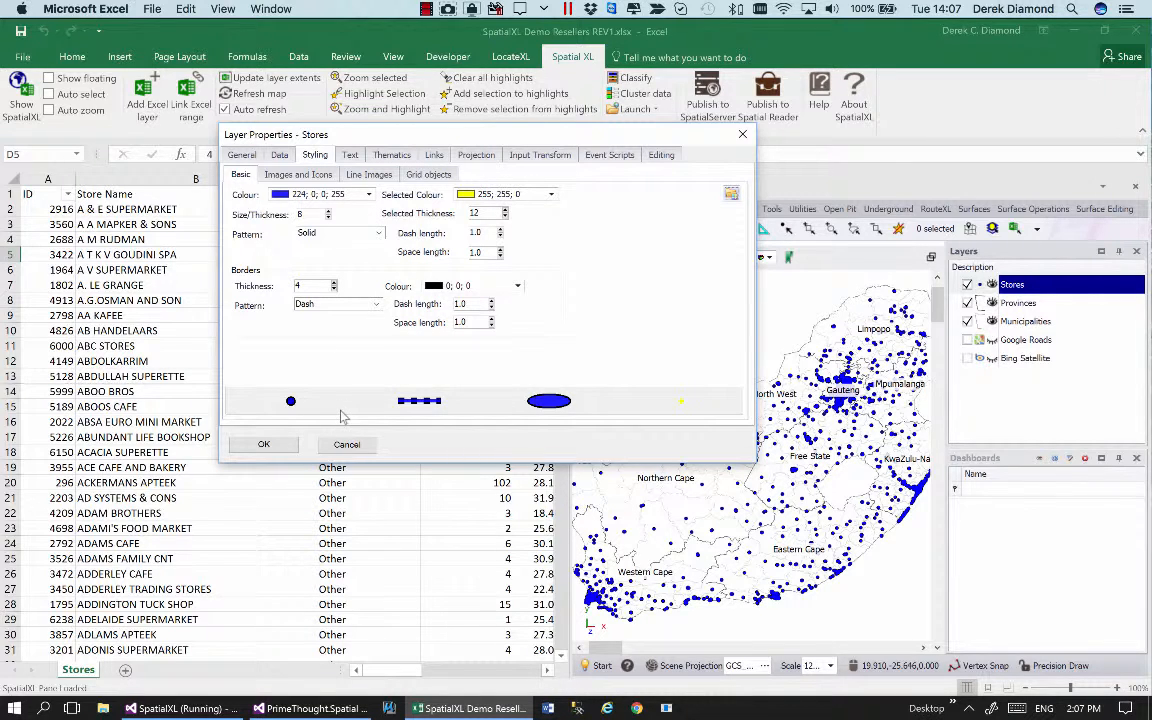
{"action": "left_click", "coordinate": [731, 193]}
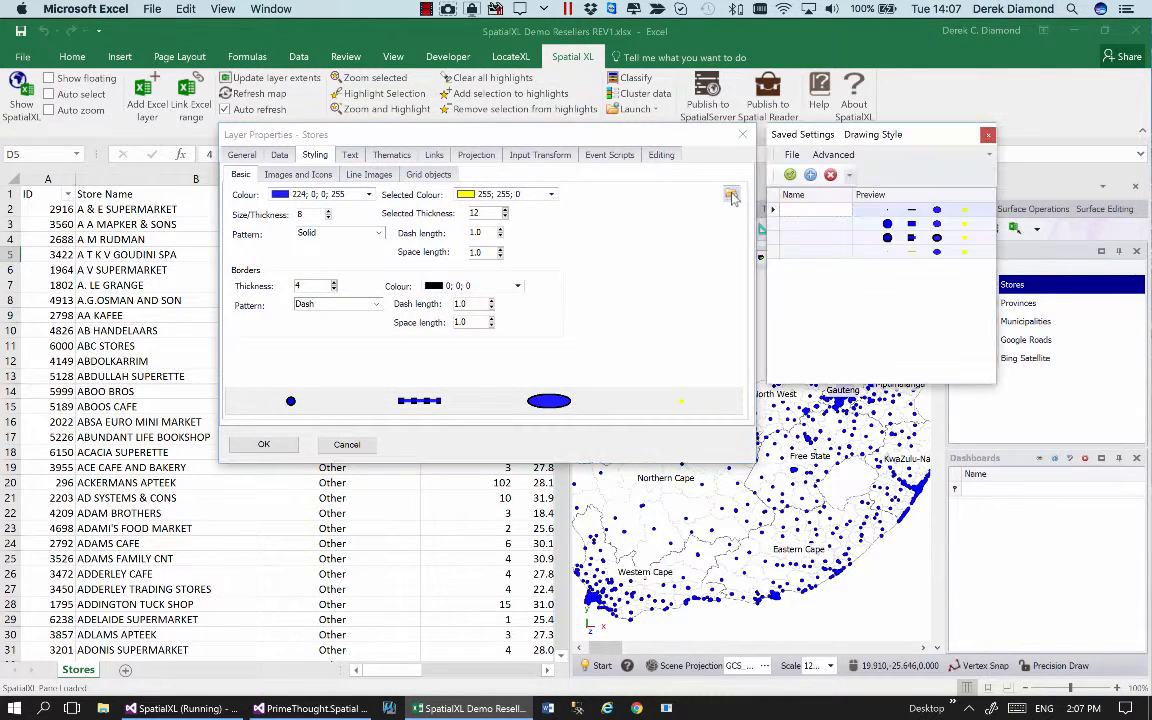
{"action": "left_click", "coordinate": [790, 175]}
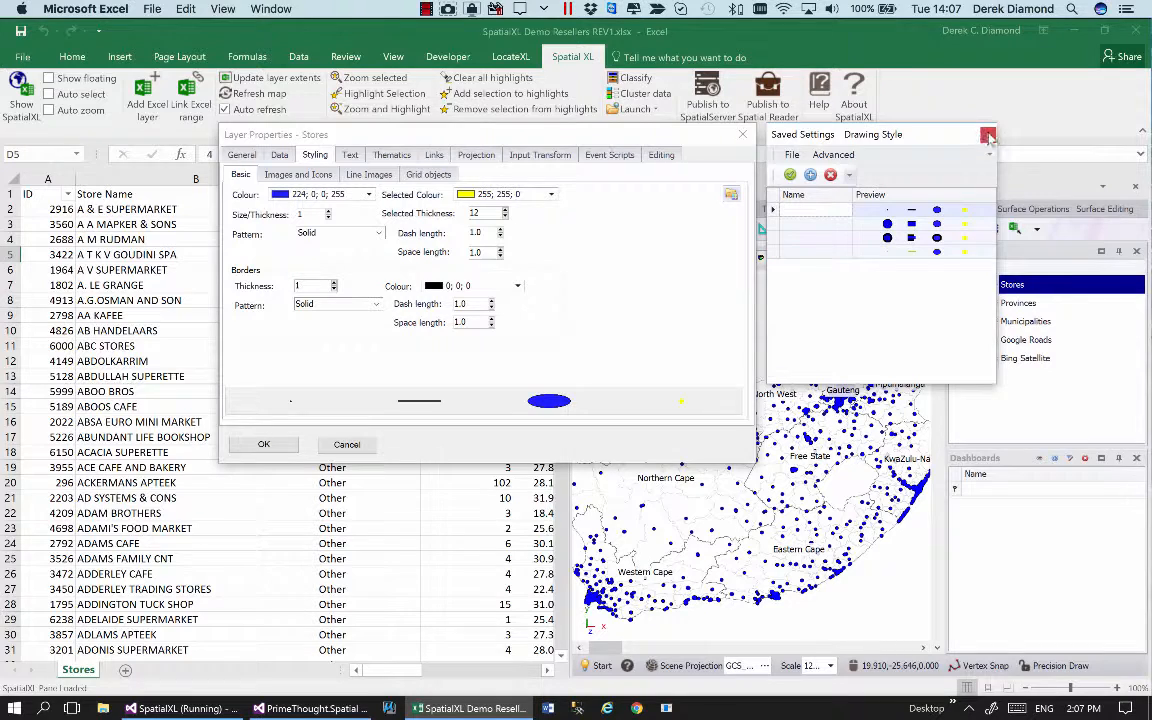
{"action": "left_click", "coordinate": [988, 135]}
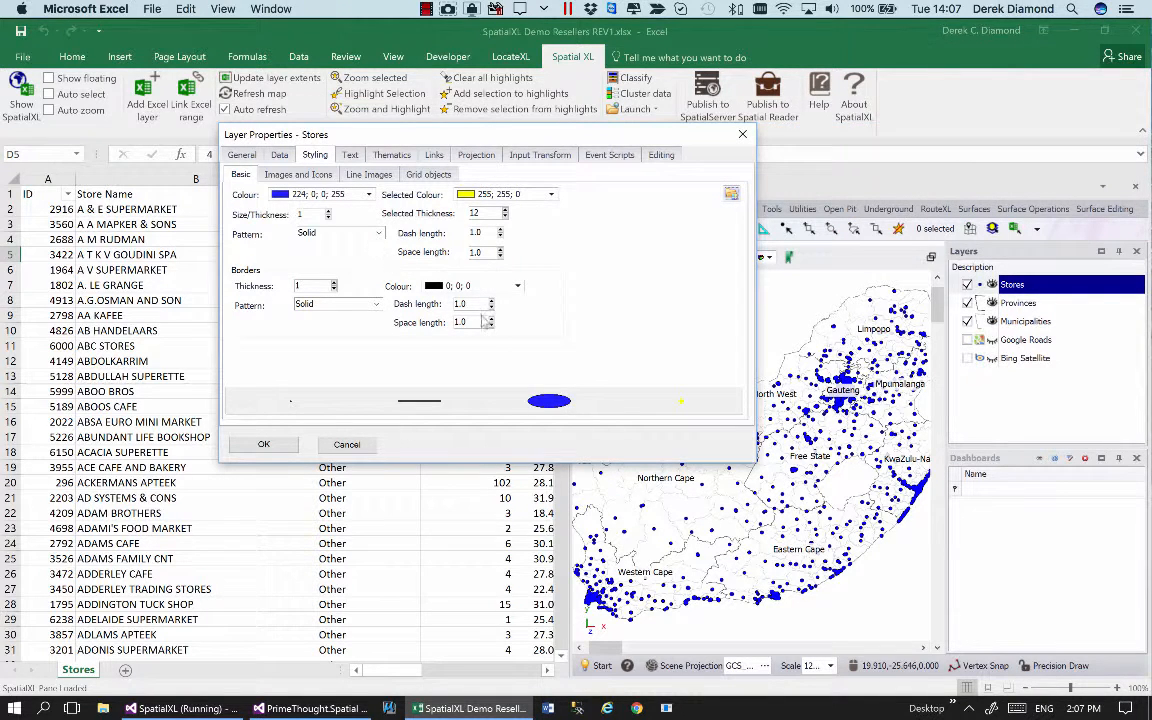
Set the Stores colour to red (240; 0; 0) and give it a Dash border with a thickness of 4.
{"action": "left_click", "coordinate": [369, 195]}
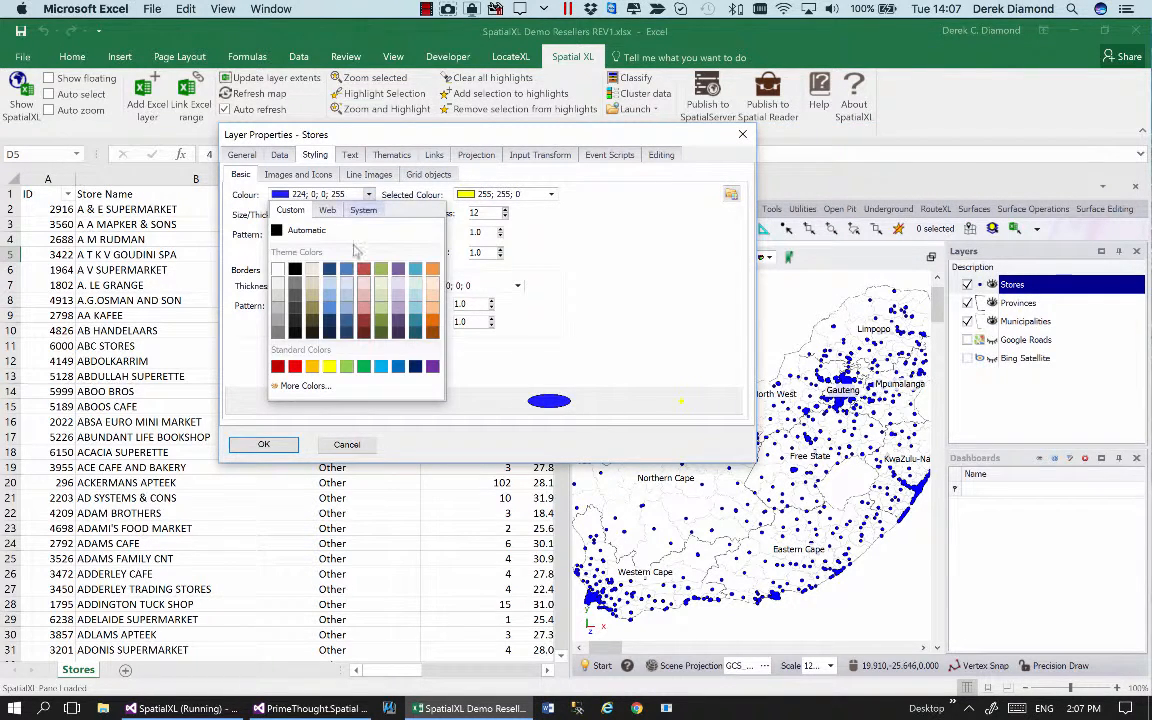
{"action": "left_click", "coordinate": [293, 369]}
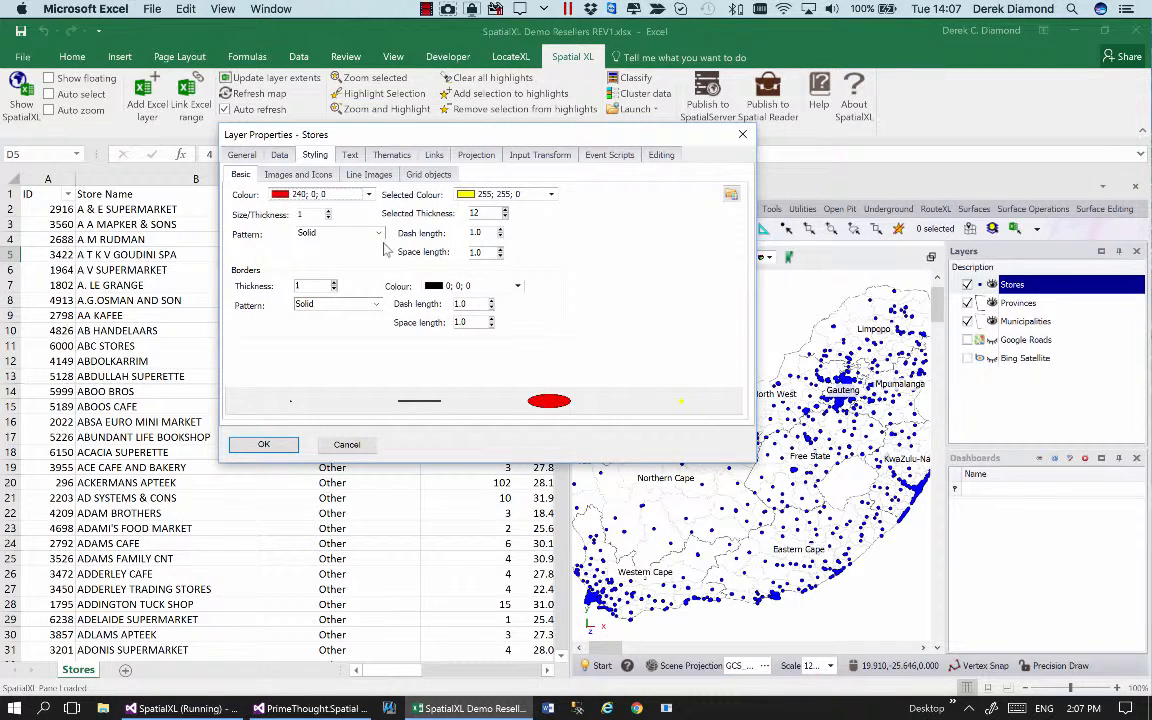
{"action": "left_click", "coordinate": [334, 283]}
{"action": "left_click", "coordinate": [334, 283]}
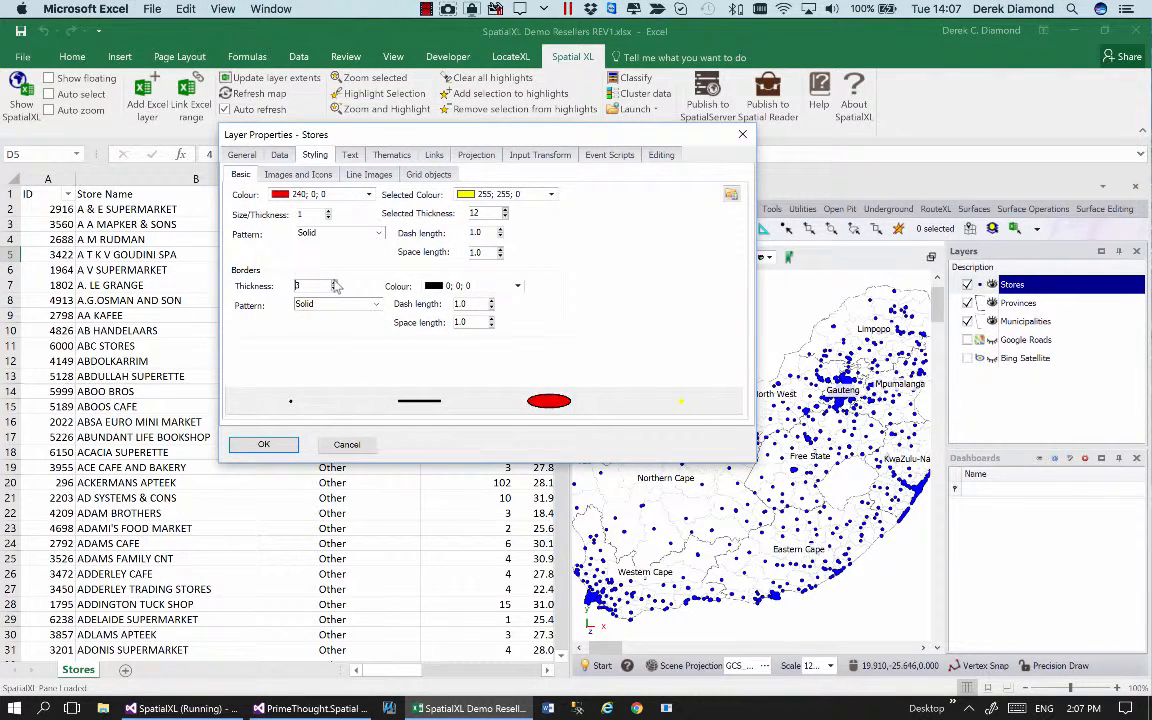
{"action": "left_click", "coordinate": [334, 283]}
{"action": "left_click", "coordinate": [338, 304]}
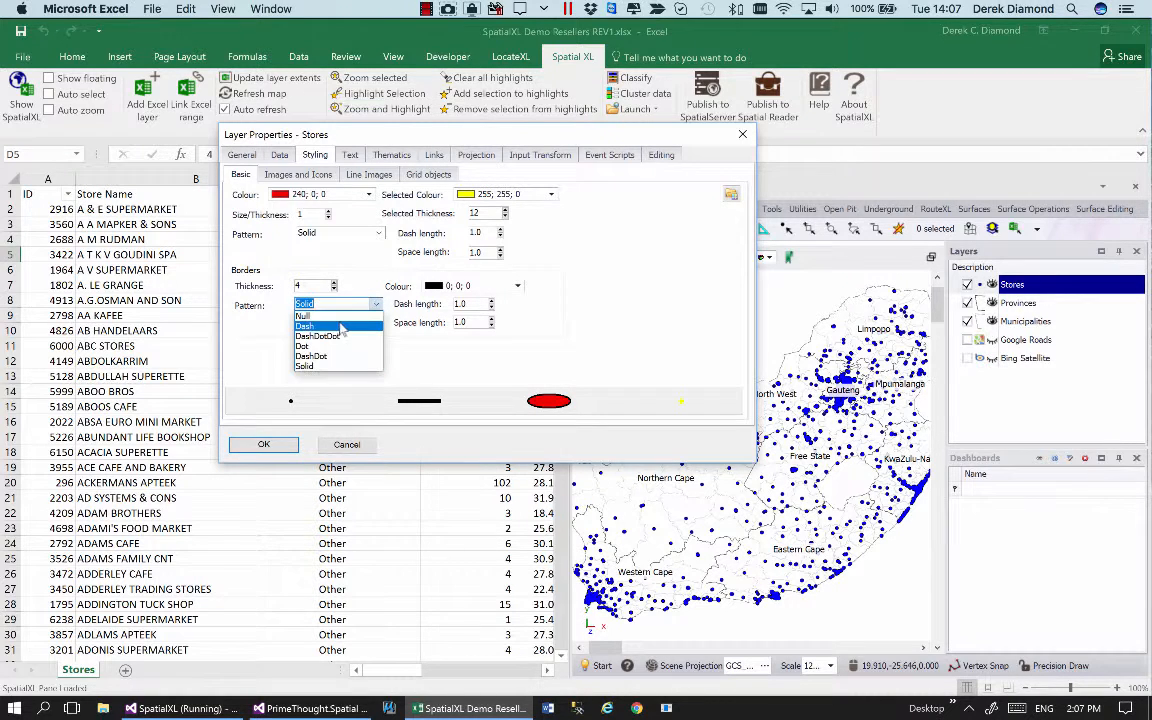
{"action": "left_click", "coordinate": [331, 326]}
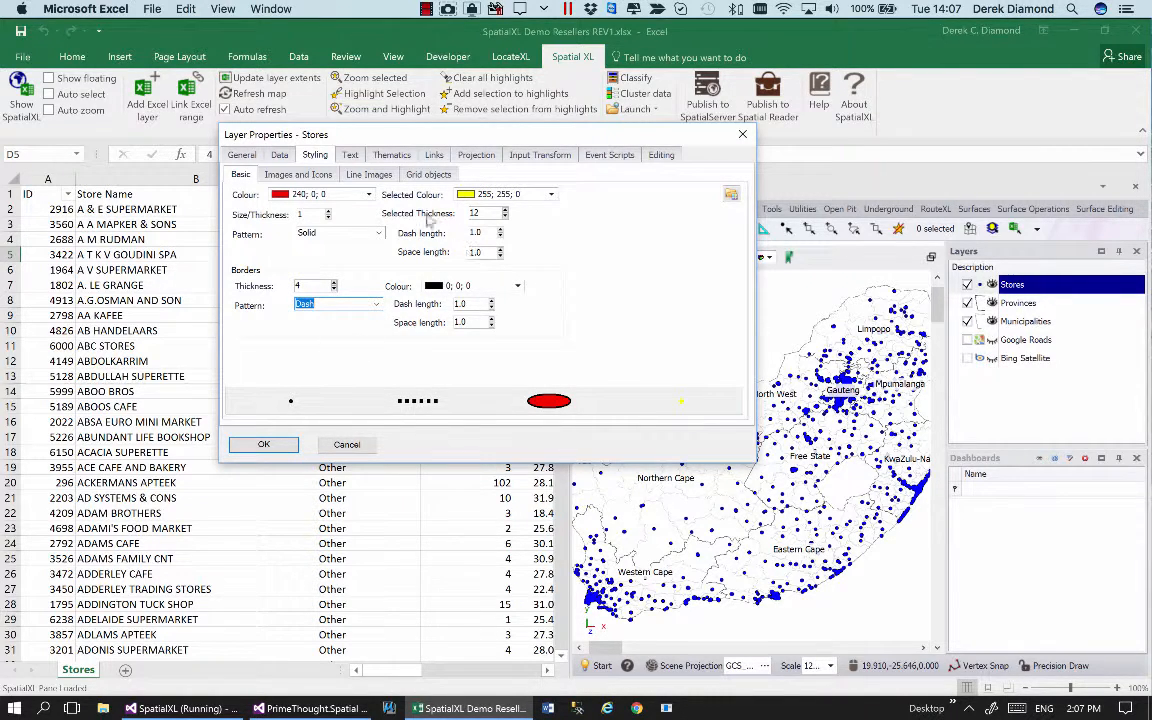
Add the current red dashed-border style to the saved drawing styles, and cancel the Stores layer's property changes.
{"action": "left_click", "coordinate": [731, 194]}
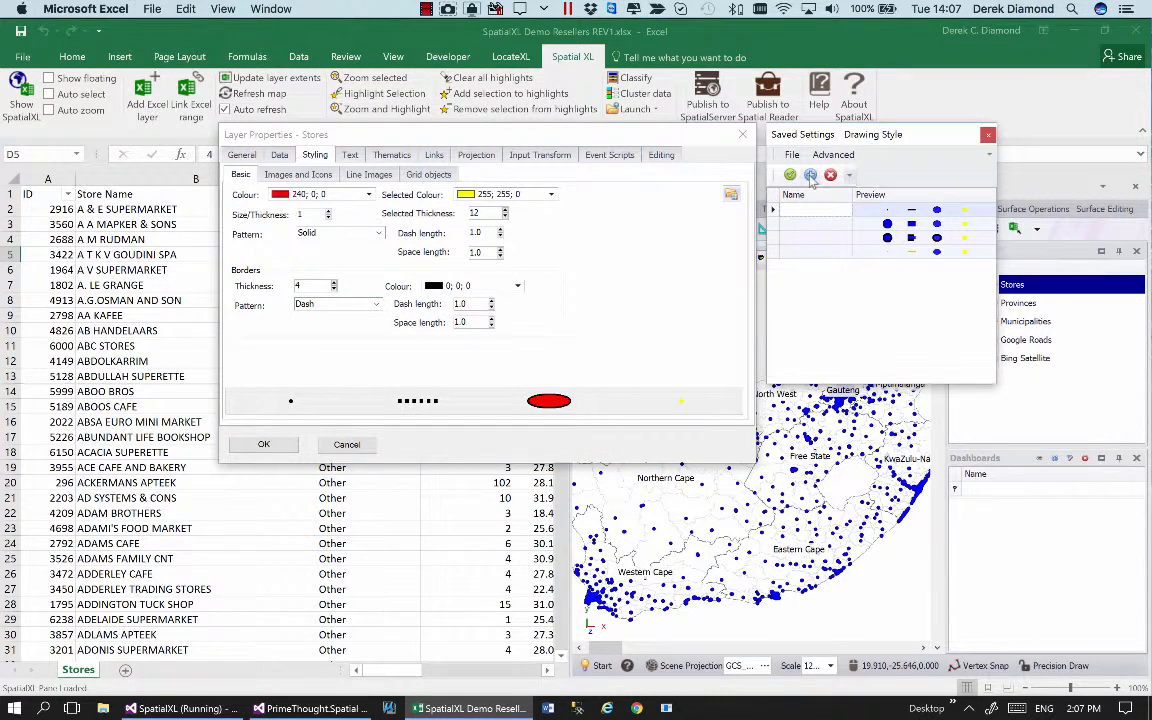
{"action": "left_click", "coordinate": [810, 176]}
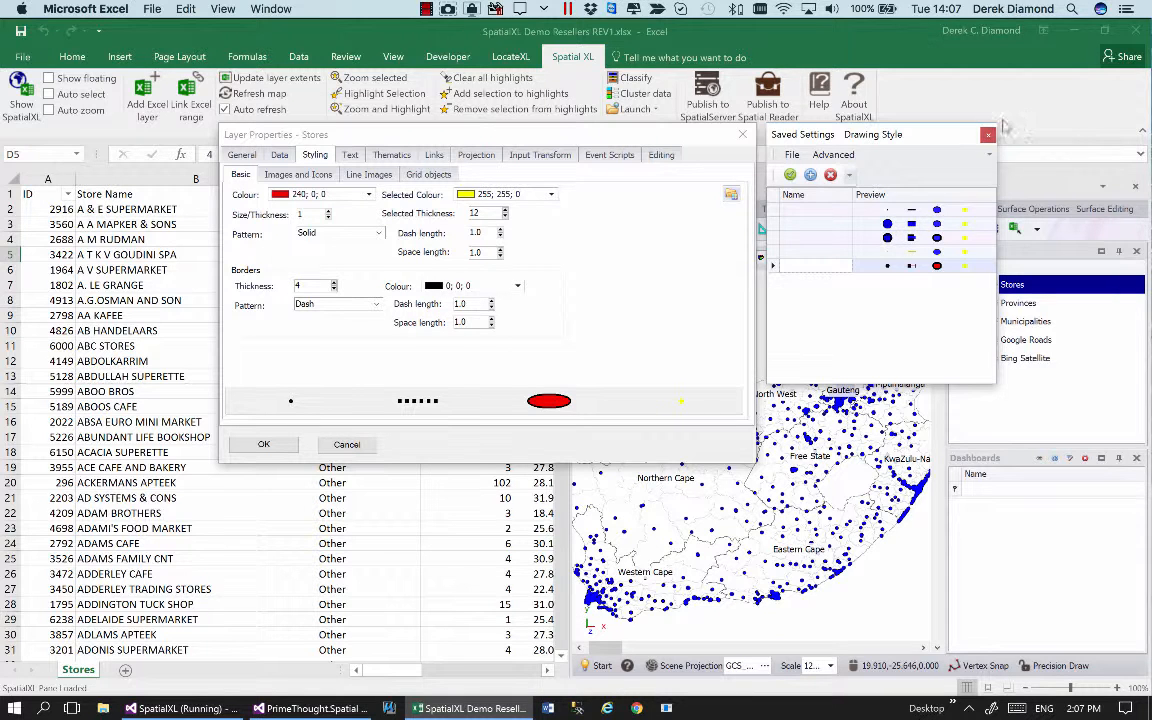
{"action": "left_click", "coordinate": [988, 136]}
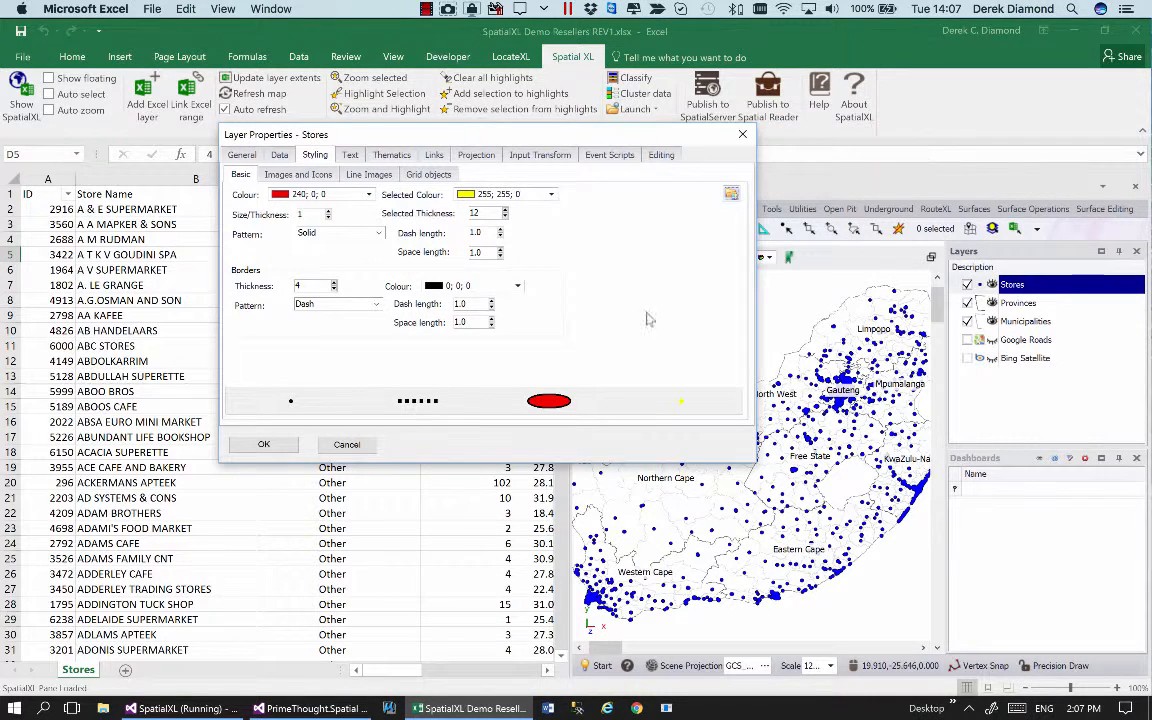
{"action": "left_click", "coordinate": [347, 446]}
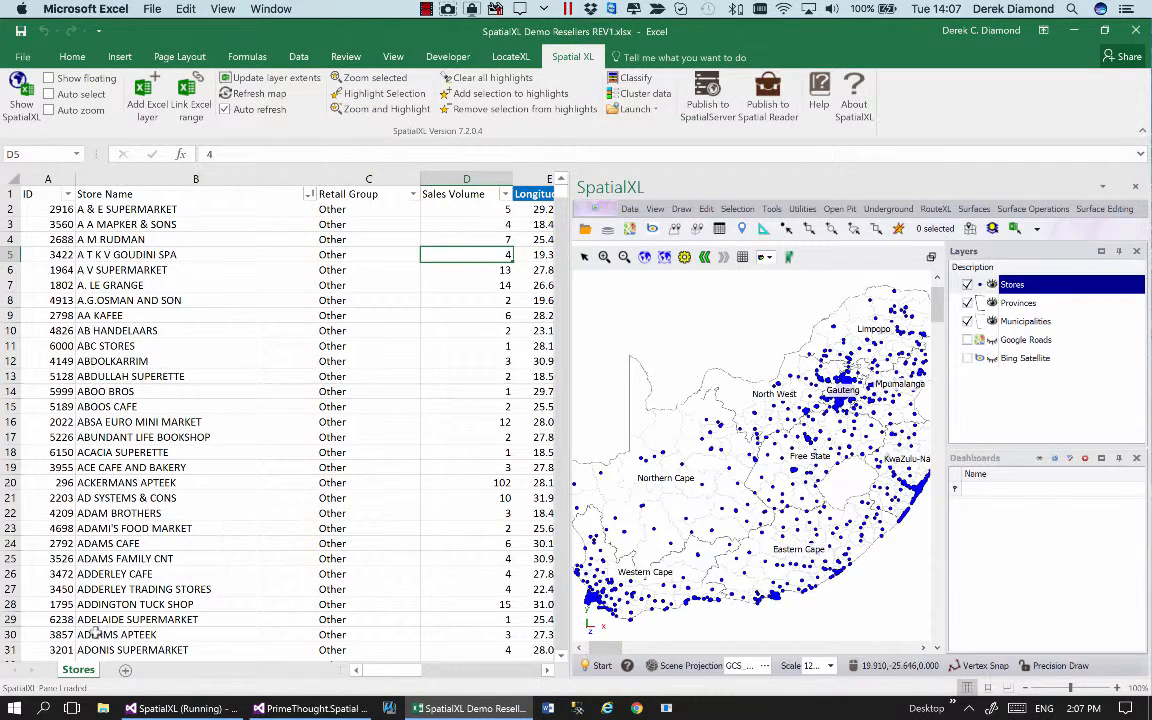
In the Stores layer's text effects, set the halo colour to LightCoral and the halo width to 3.
{"action": "left_click", "coordinate": [601, 666]}
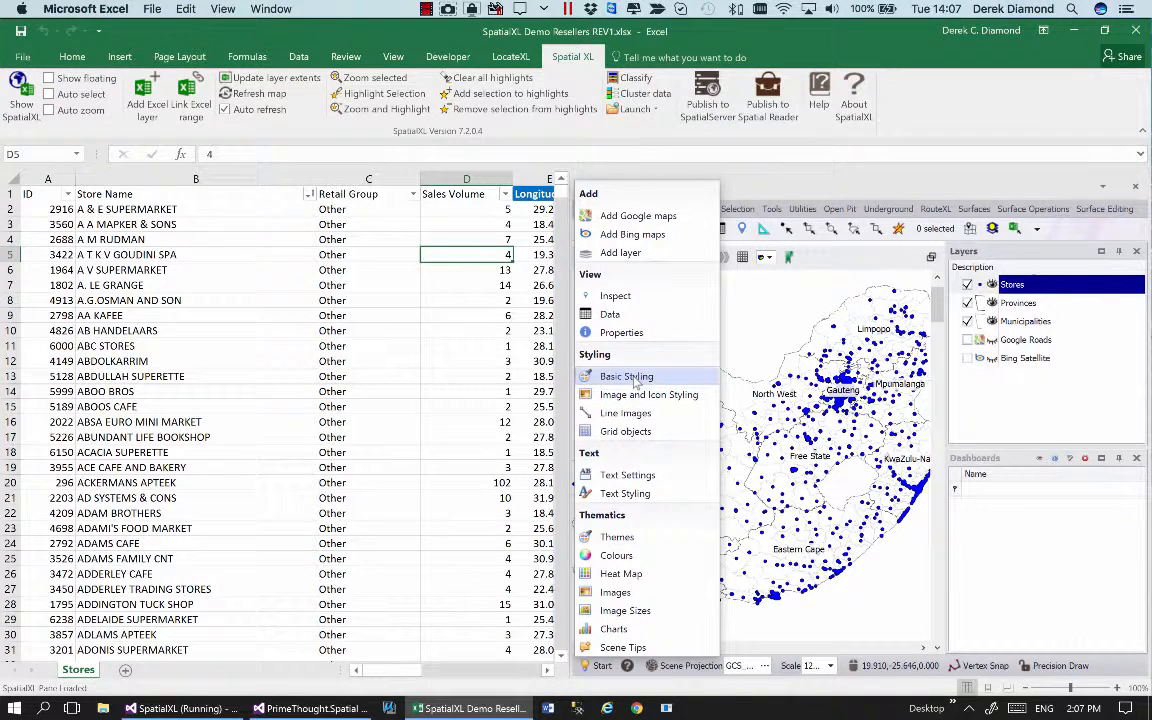
{"action": "left_click", "coordinate": [626, 476]}
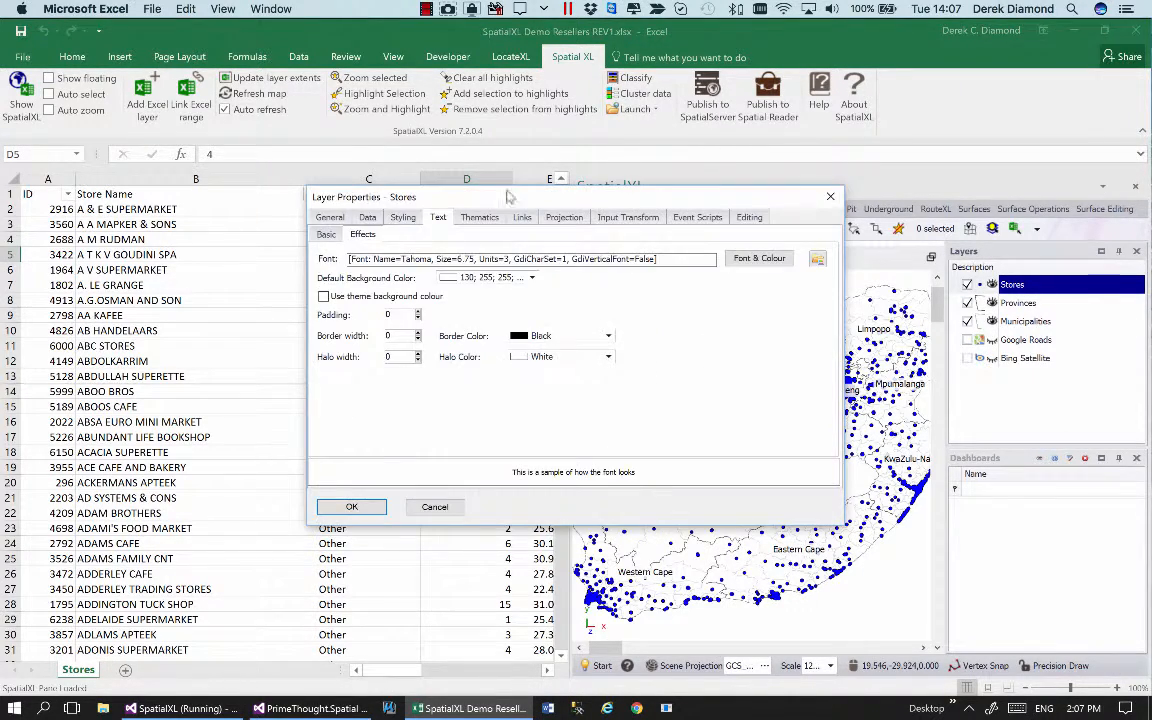
{"action": "left_click_drag", "start_coordinate": [500, 195], "coordinate": [461, 156]}
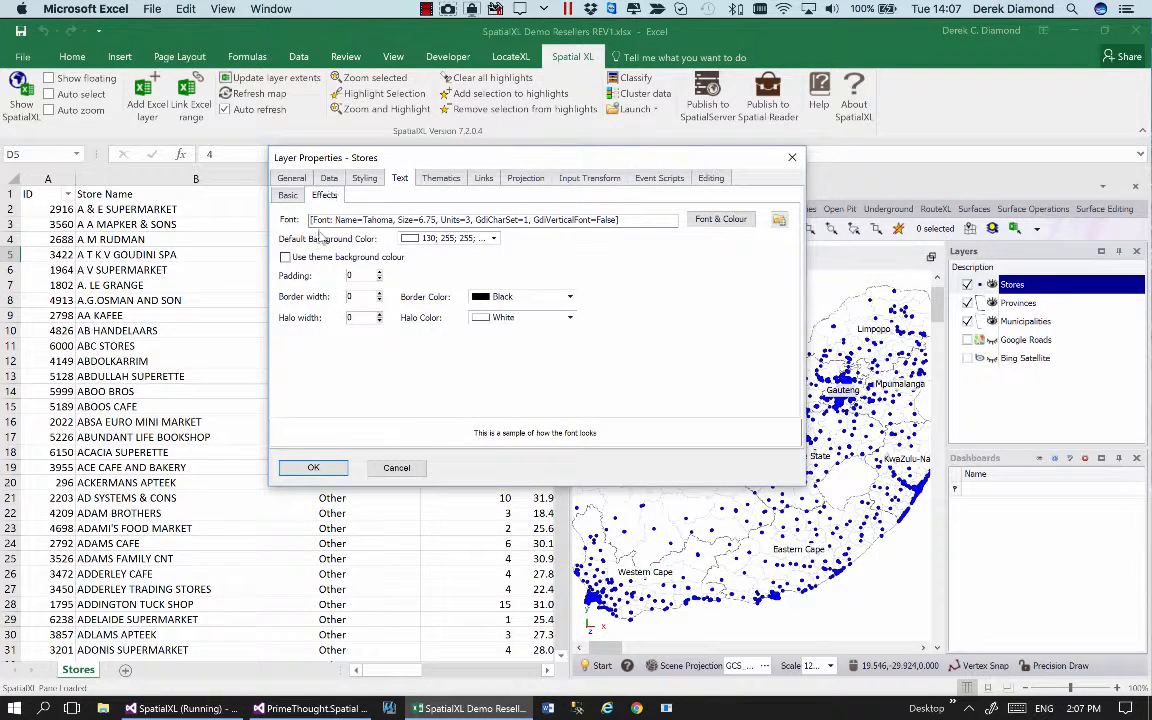
{"action": "left_click", "coordinate": [328, 196]}
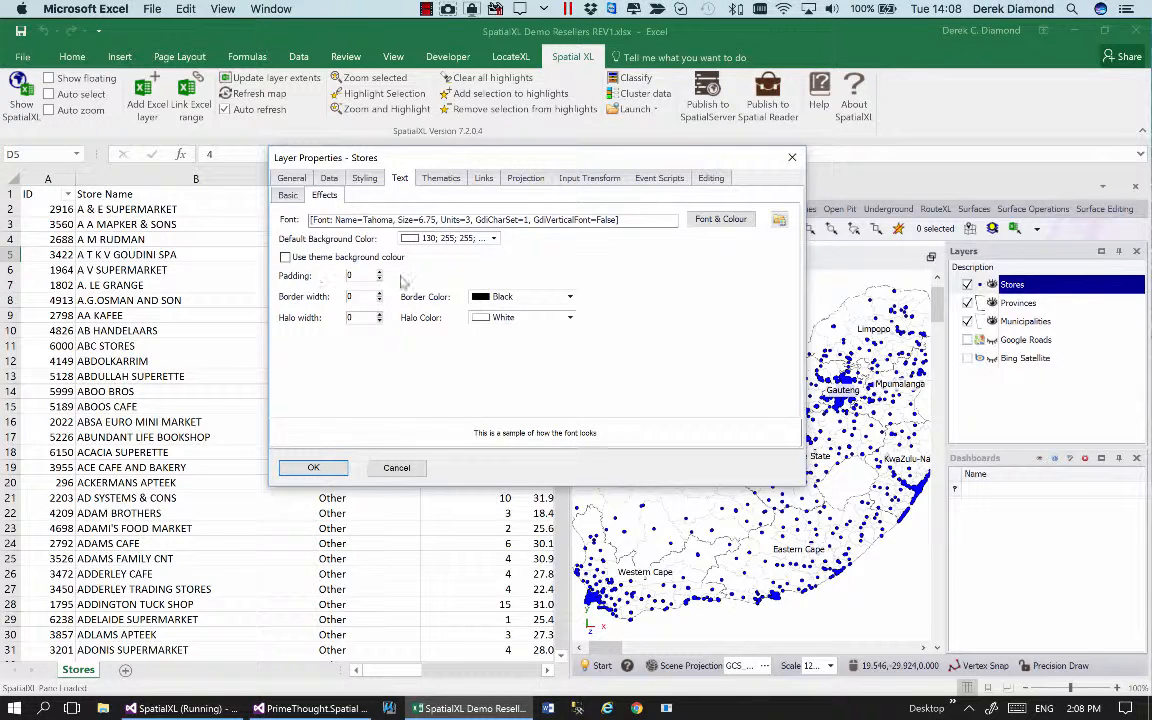
{"action": "left_click", "coordinate": [571, 317]}
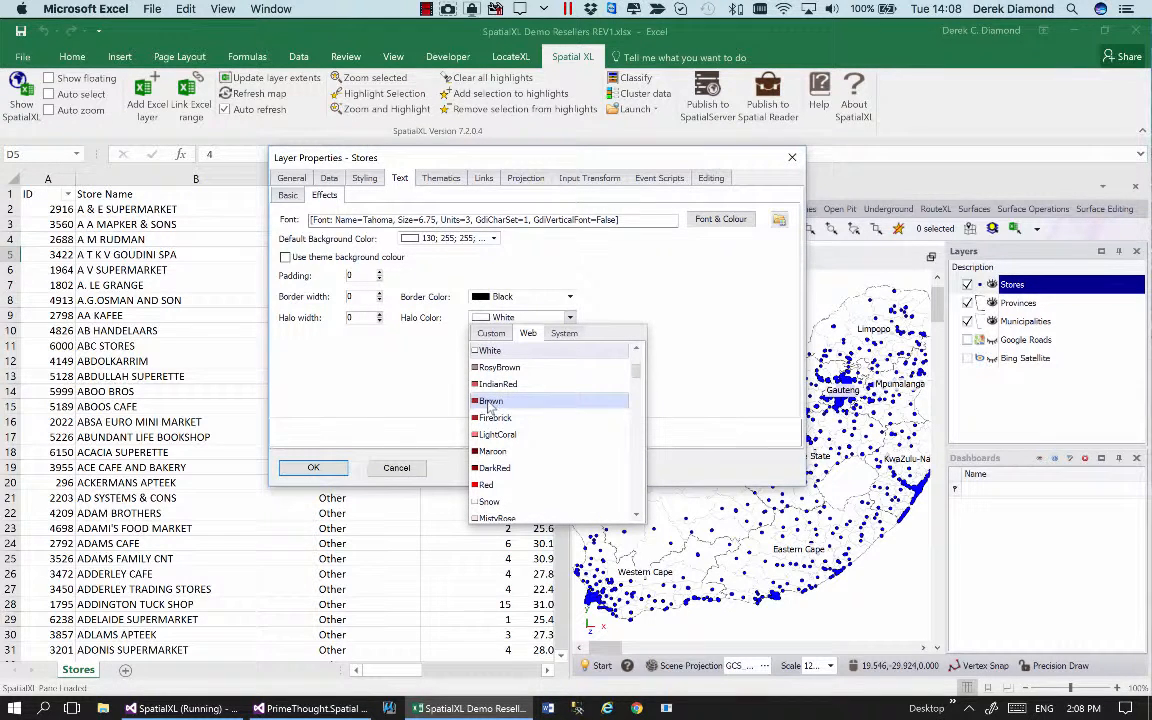
{"action": "left_click", "coordinate": [492, 434]}
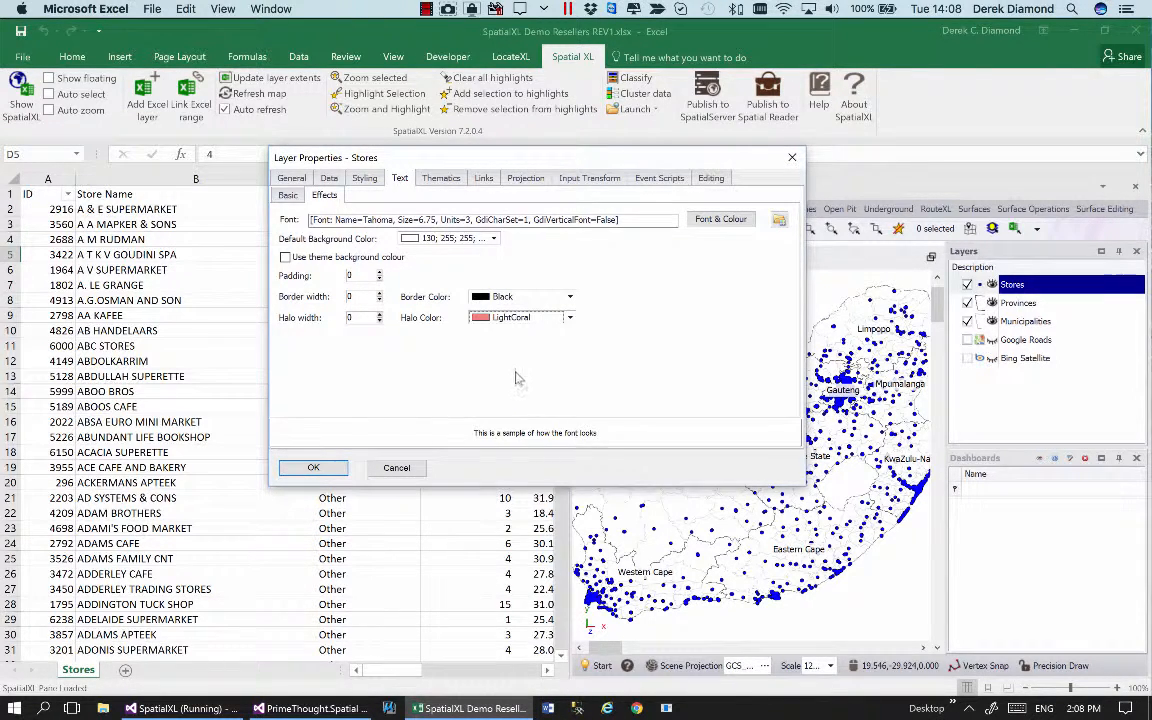
{"action": "left_click", "coordinate": [379, 314]}
{"action": "left_click", "coordinate": [379, 314]}
{"action": "left_click", "coordinate": [379, 314]}
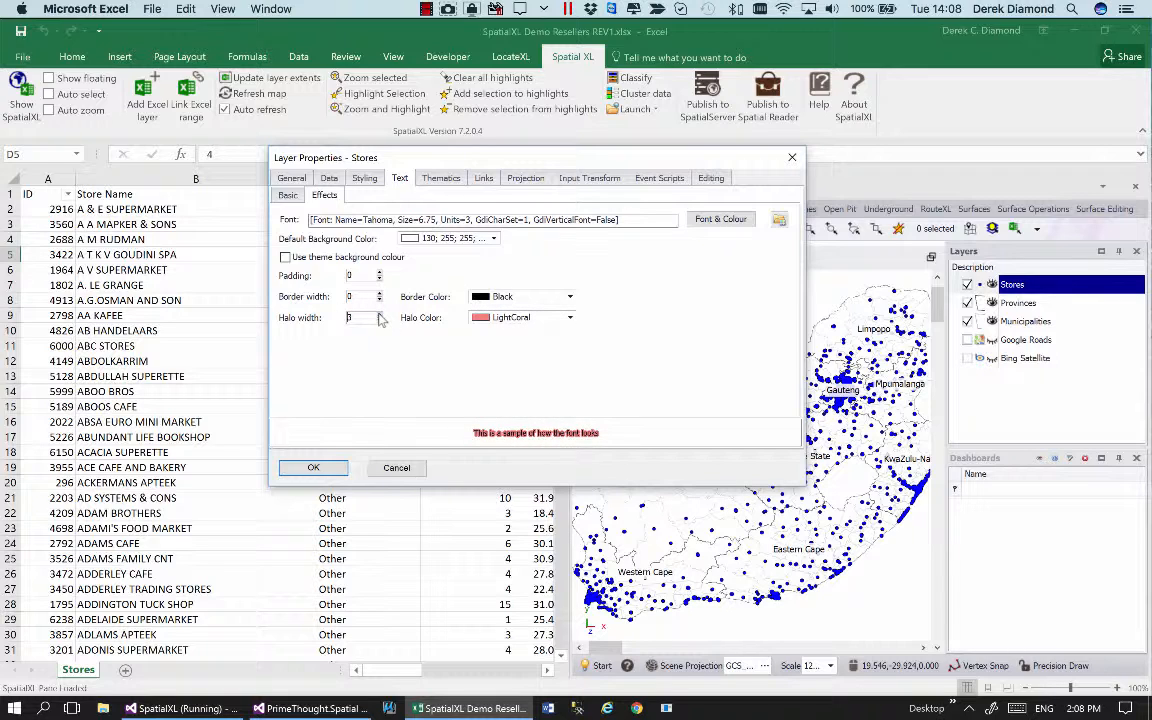
{"action": "left_click", "coordinate": [379, 314]}
{"action": "left_click", "coordinate": [380, 322]}
Set the Stores text halo colour to White and reduce the halo width to 1.
{"action": "left_click", "coordinate": [522, 317]}
{"action": "left_click", "coordinate": [488, 352]}
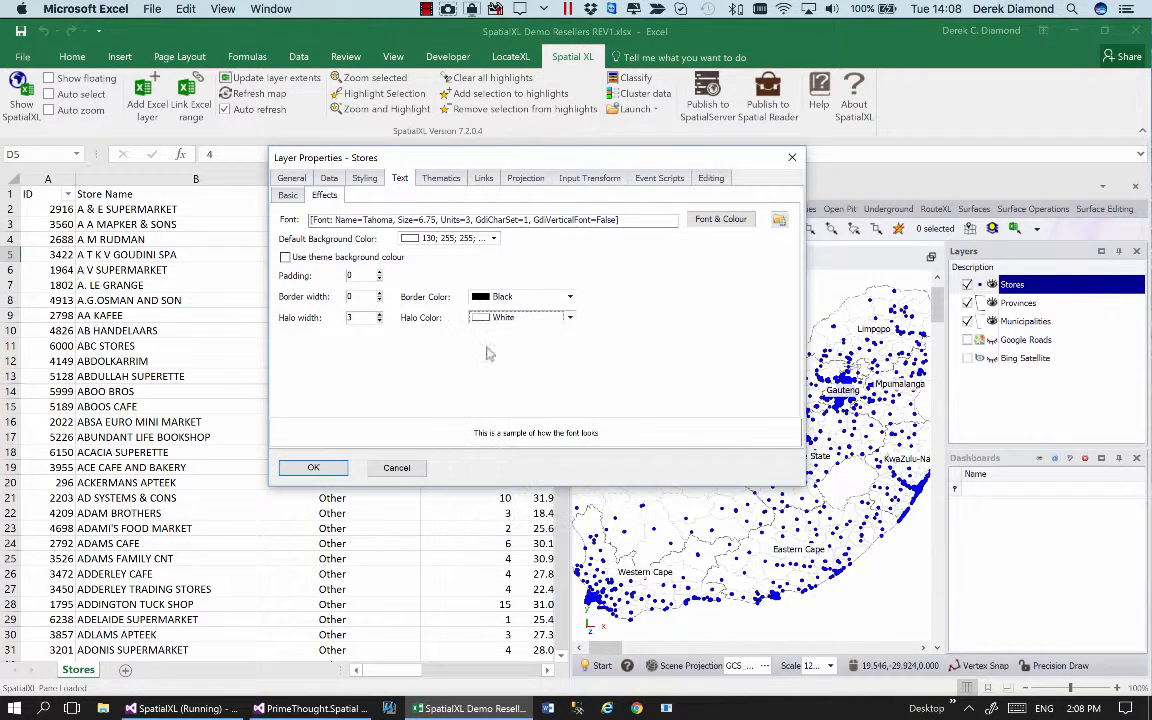
{"action": "left_click", "coordinate": [379, 321]}
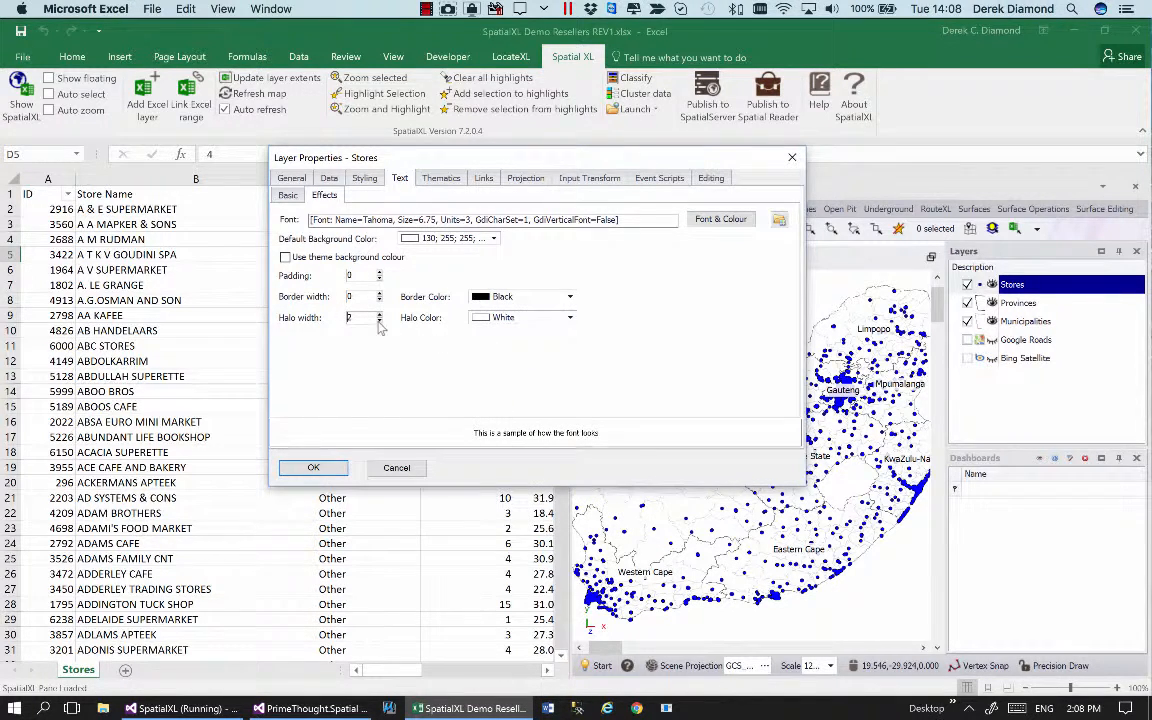
Try the fourth saved text style on the Stores layer, and close the layer properties without accepting the changes.
{"action": "left_click", "coordinate": [780, 220]}
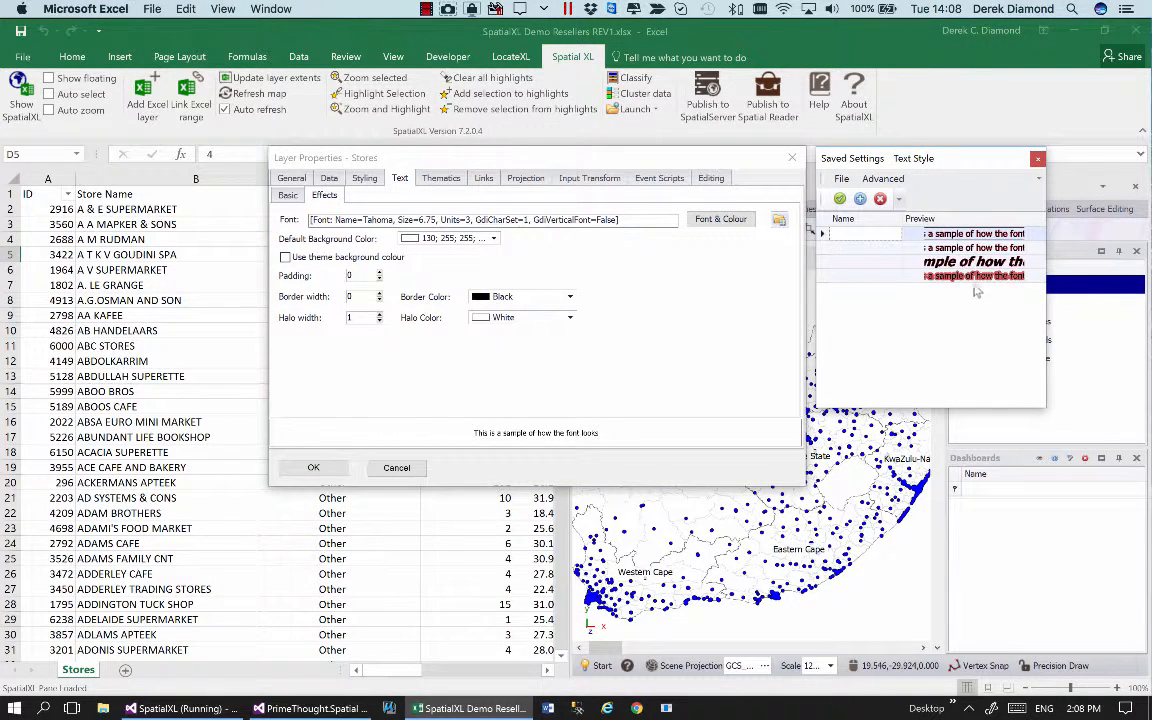
{"action": "left_click", "coordinate": [895, 277]}
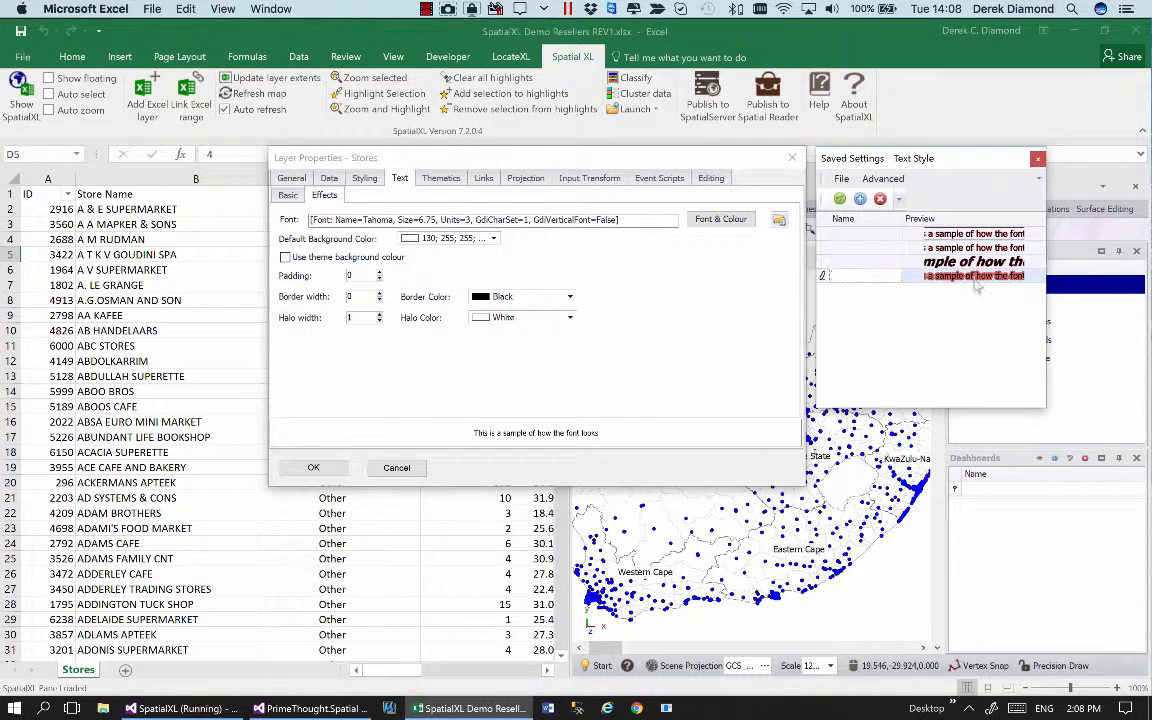
{"action": "left_click", "coordinate": [840, 199]}
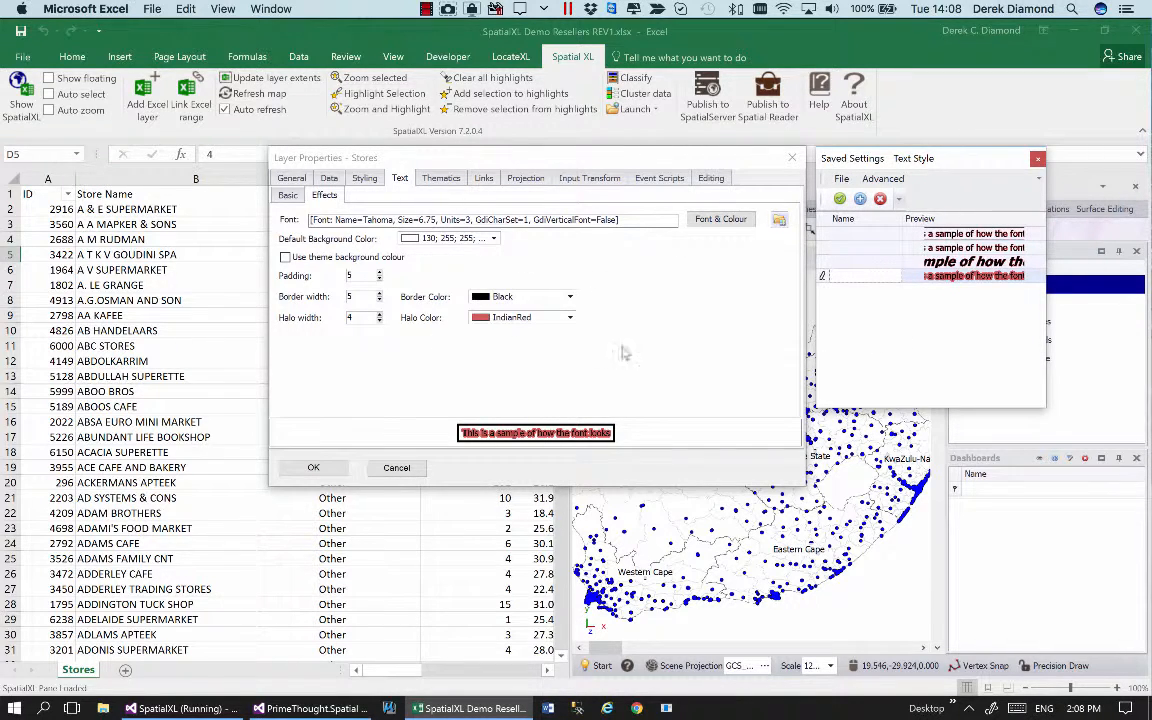
{"action": "left_click", "coordinate": [1038, 160]}
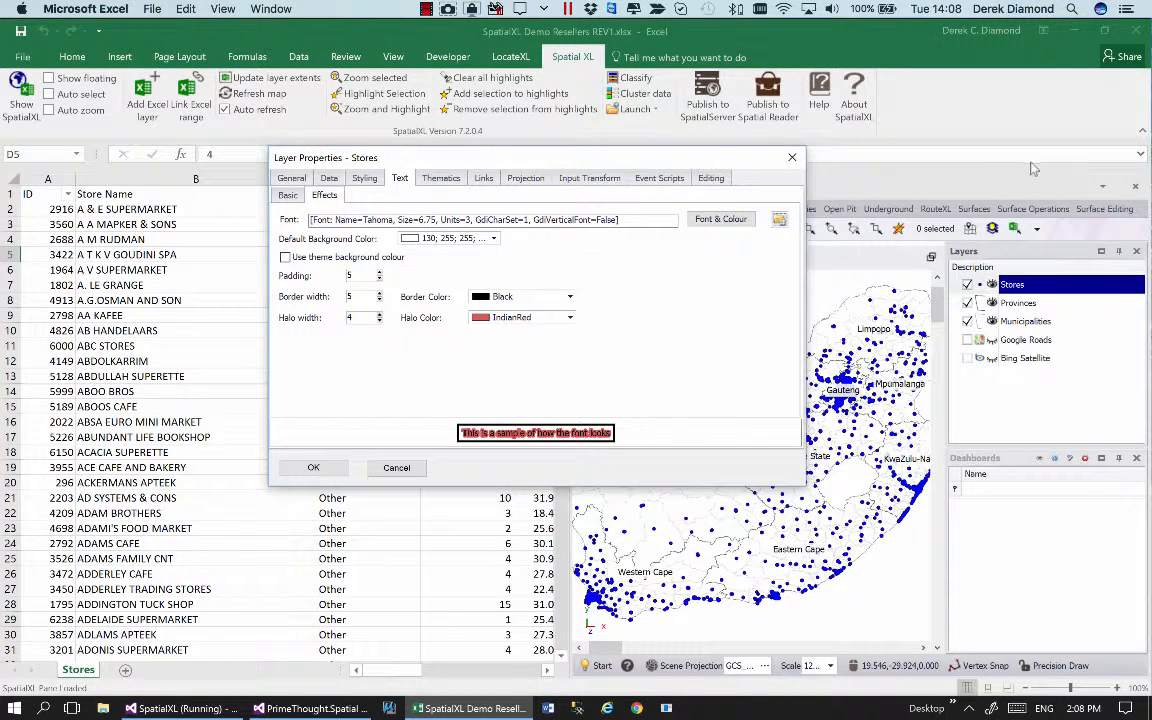
{"action": "left_click", "coordinate": [791, 160]}
Try replacing the Stores layer's Default theme with the saved theme, cancel the replacement and close the layer properties.
{"action": "left_click", "coordinate": [601, 666]}
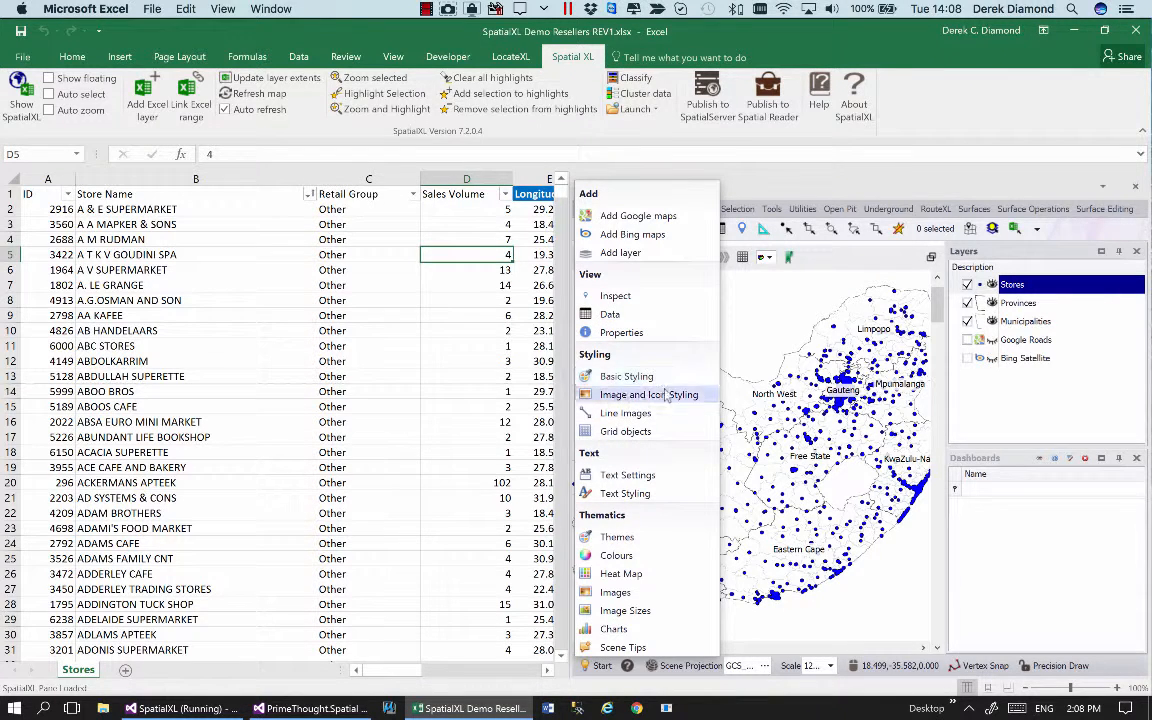
{"action": "left_click", "coordinate": [621, 541]}
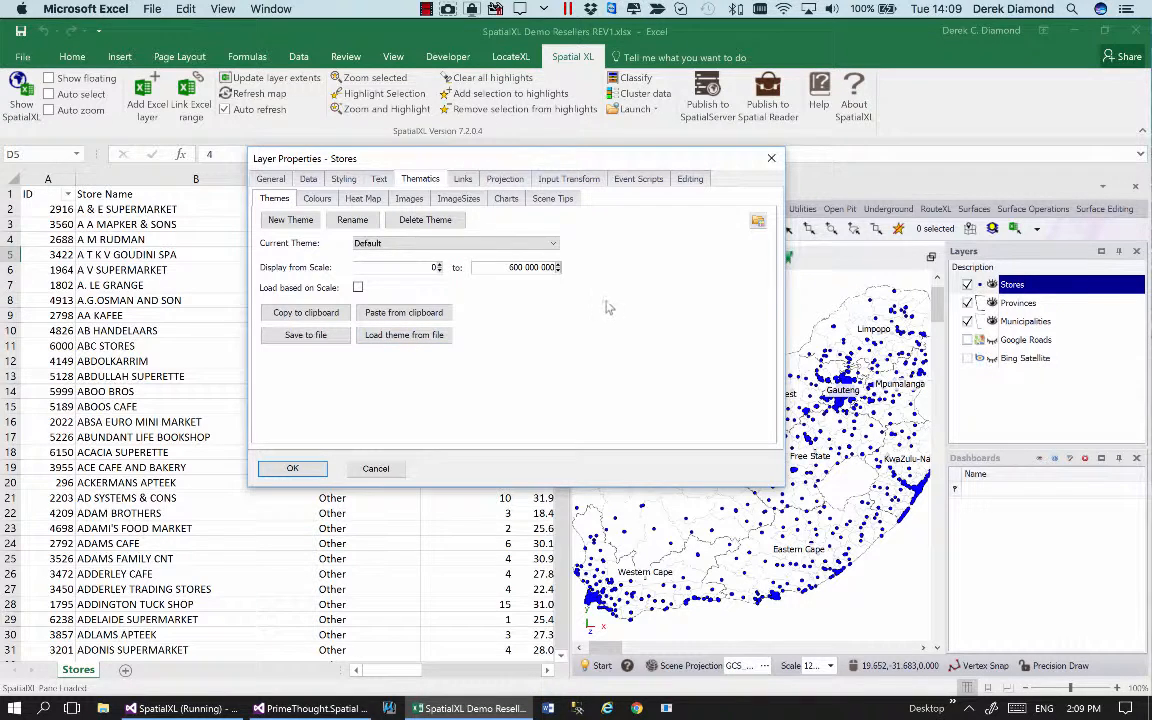
{"action": "left_click", "coordinate": [759, 222]}
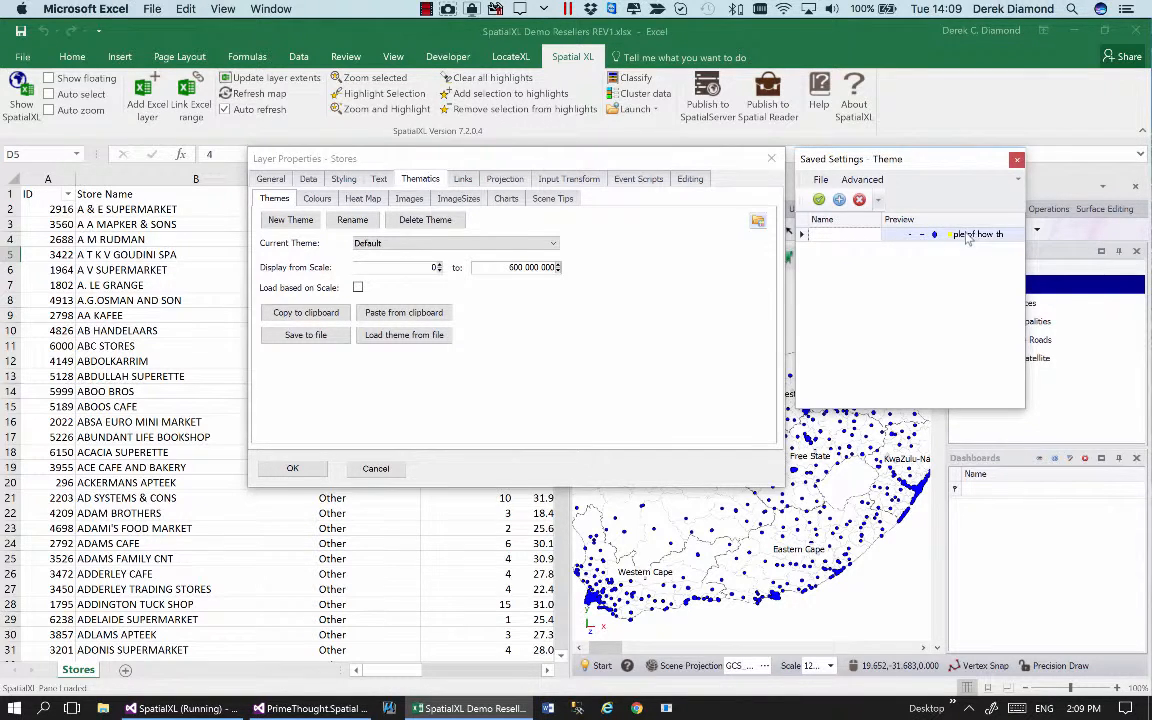
{"action": "left_click", "coordinate": [819, 200]}
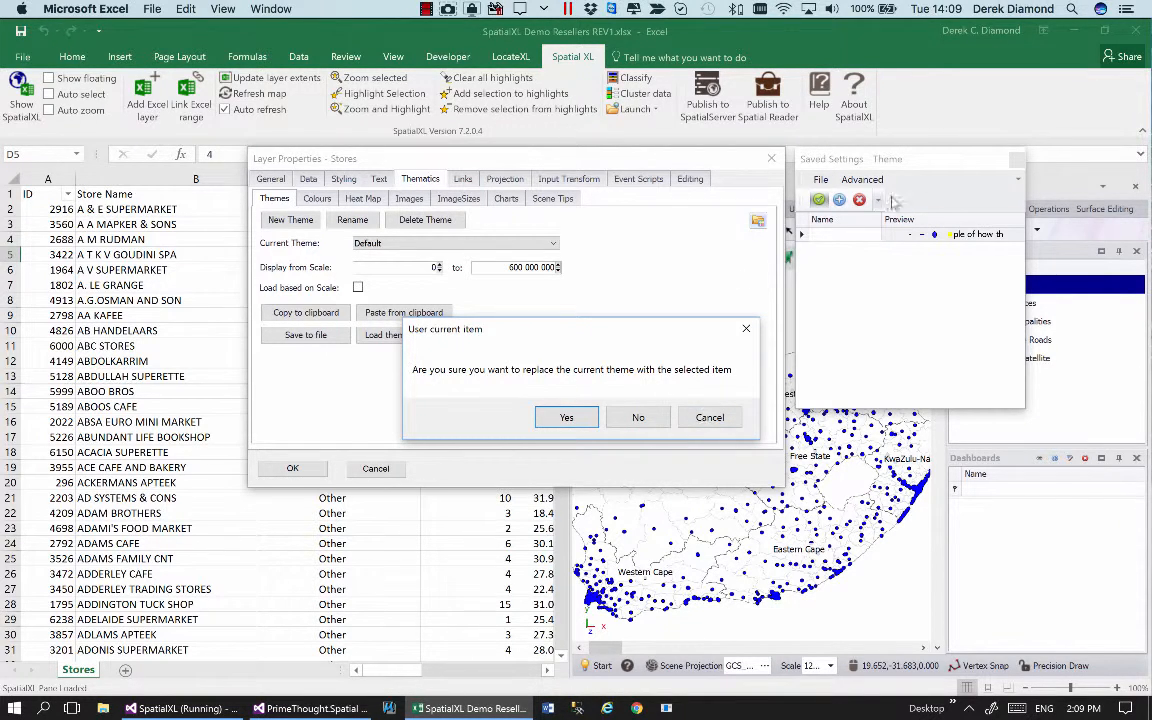
{"action": "left_click", "coordinate": [710, 417]}
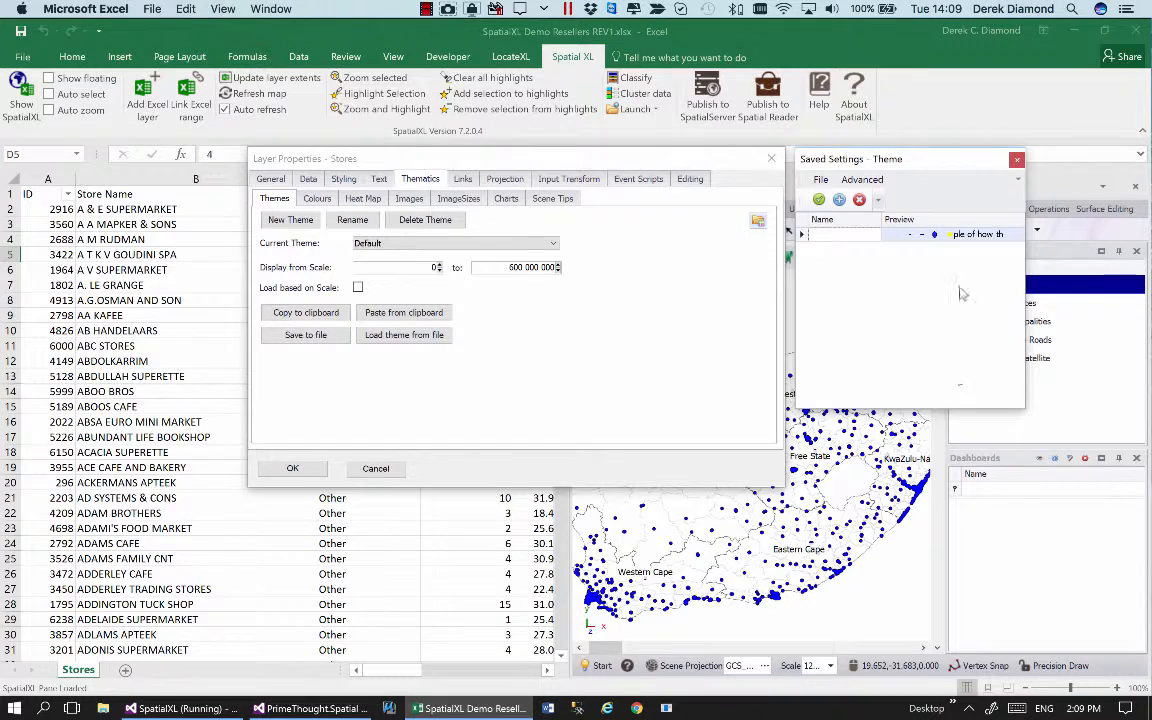
{"action": "left_click", "coordinate": [1016, 162]}
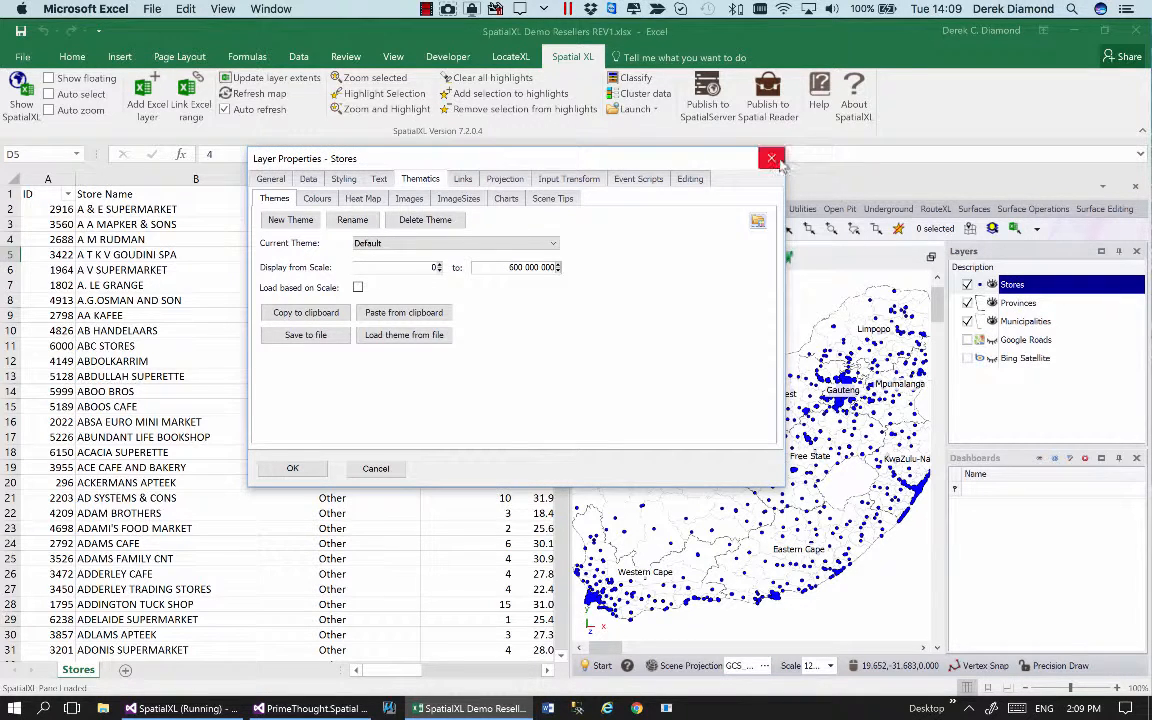
{"action": "left_click", "coordinate": [771, 158]}
Open the Stores layer's thematic colours and examine the saved settings for colours based on text values.
{"action": "left_click", "coordinate": [600, 665]}
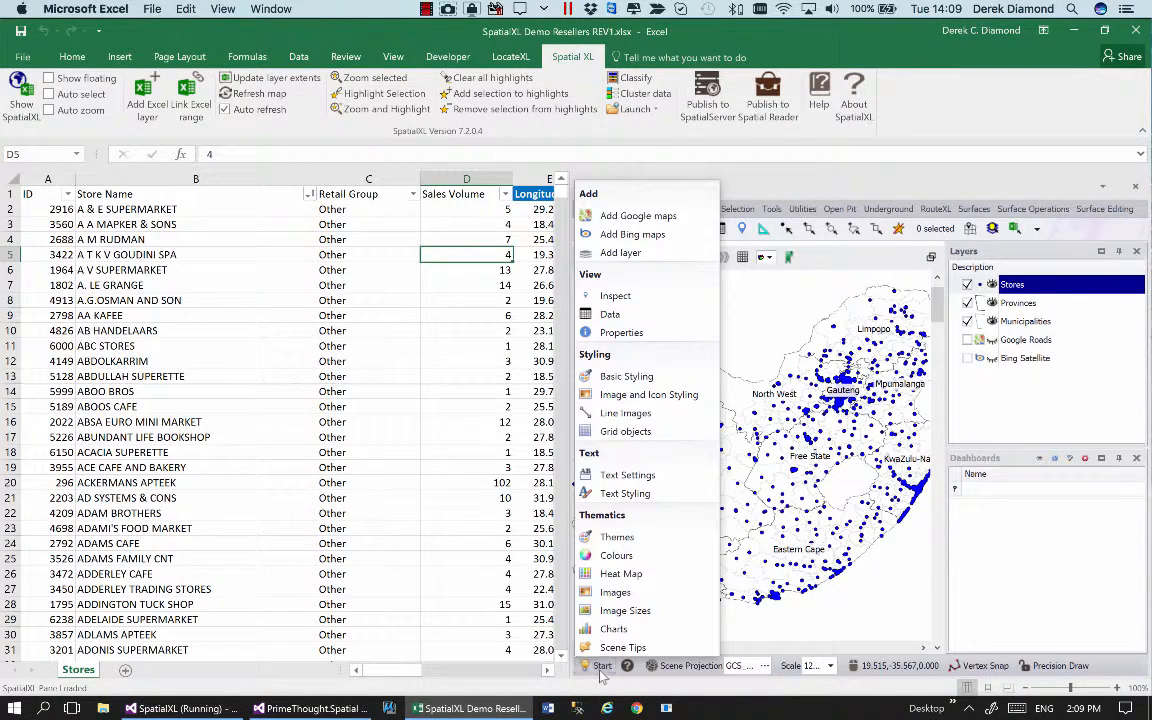
{"action": "left_click", "coordinate": [616, 556]}
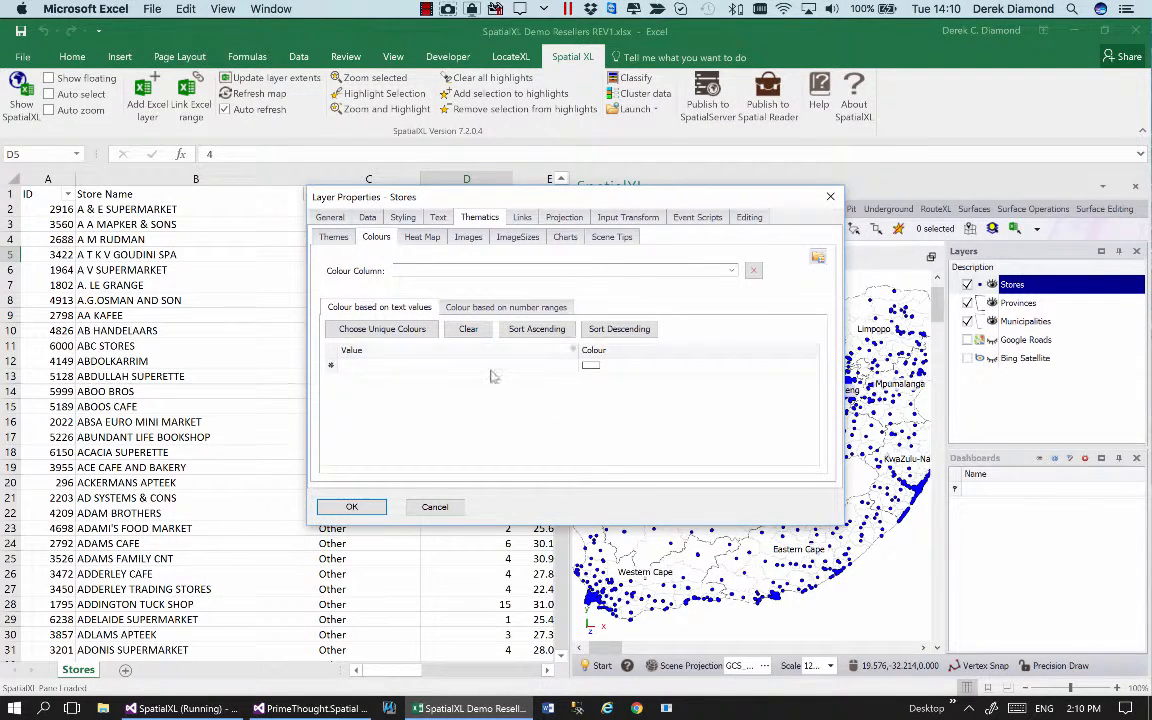
{"action": "left_click", "coordinate": [818, 258]}
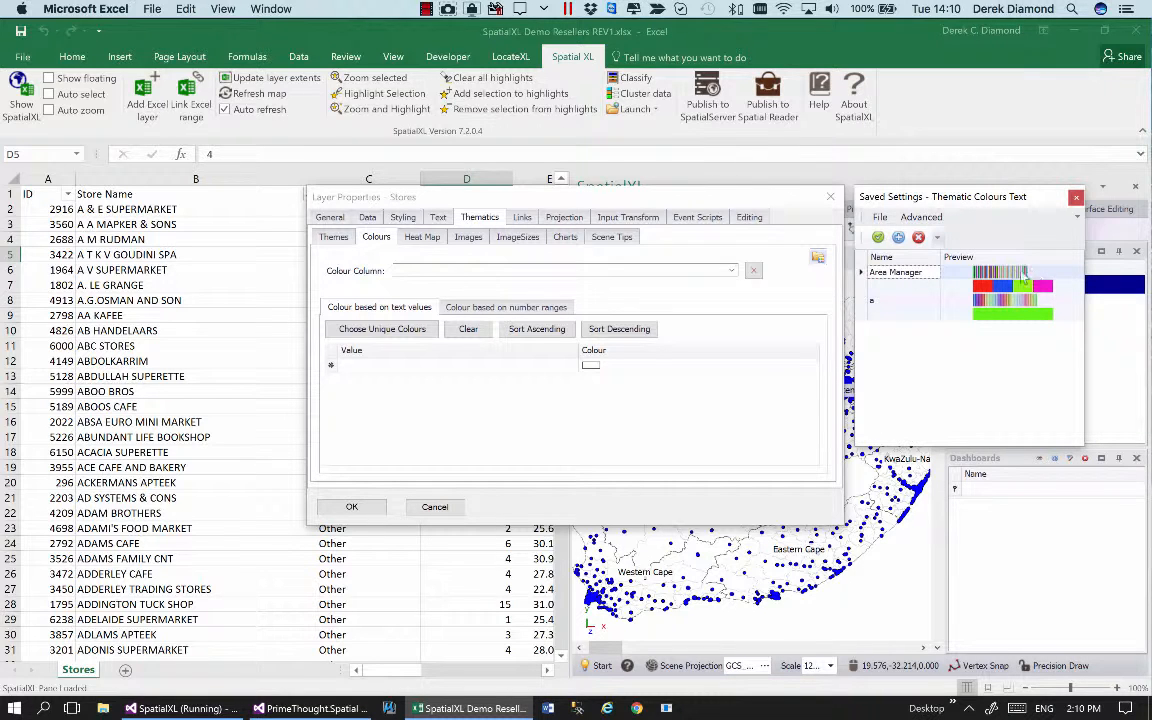
Try the saved text-value colours Area Manager and the unnamed four-colour set on the Stores layer, clear them and close the layer properties.
{"action": "left_click", "coordinate": [878, 238]}
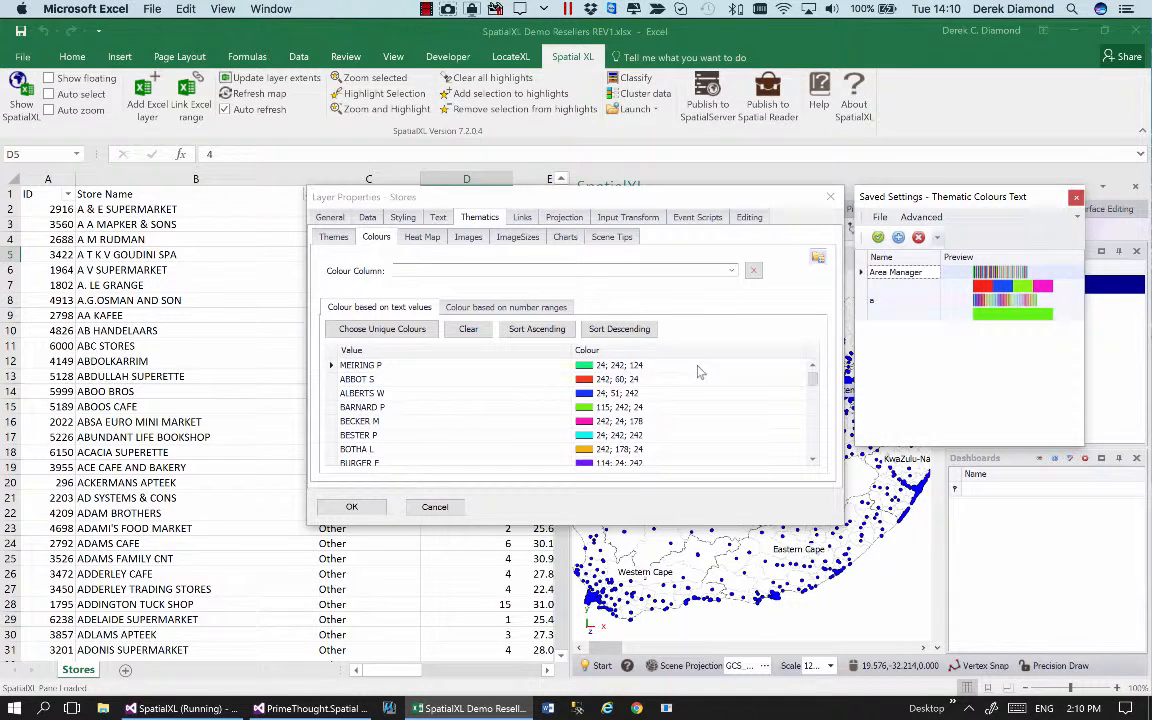
{"action": "left_click", "coordinate": [914, 288]}
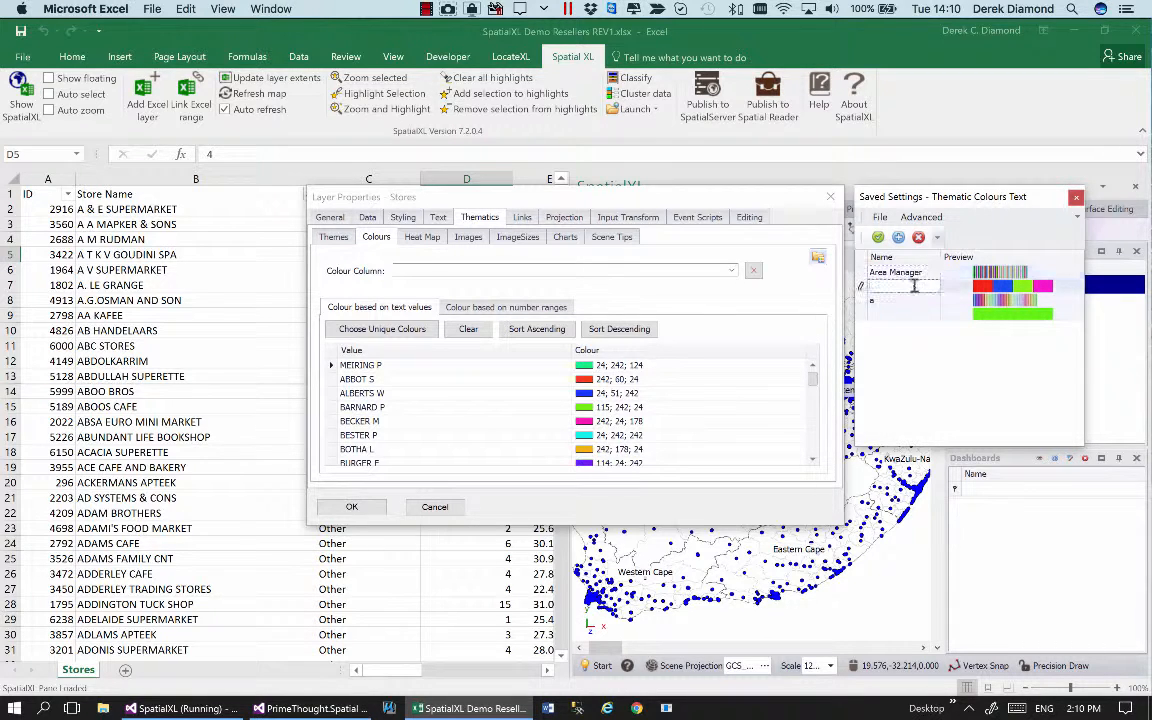
{"action": "left_click", "coordinate": [878, 238]}
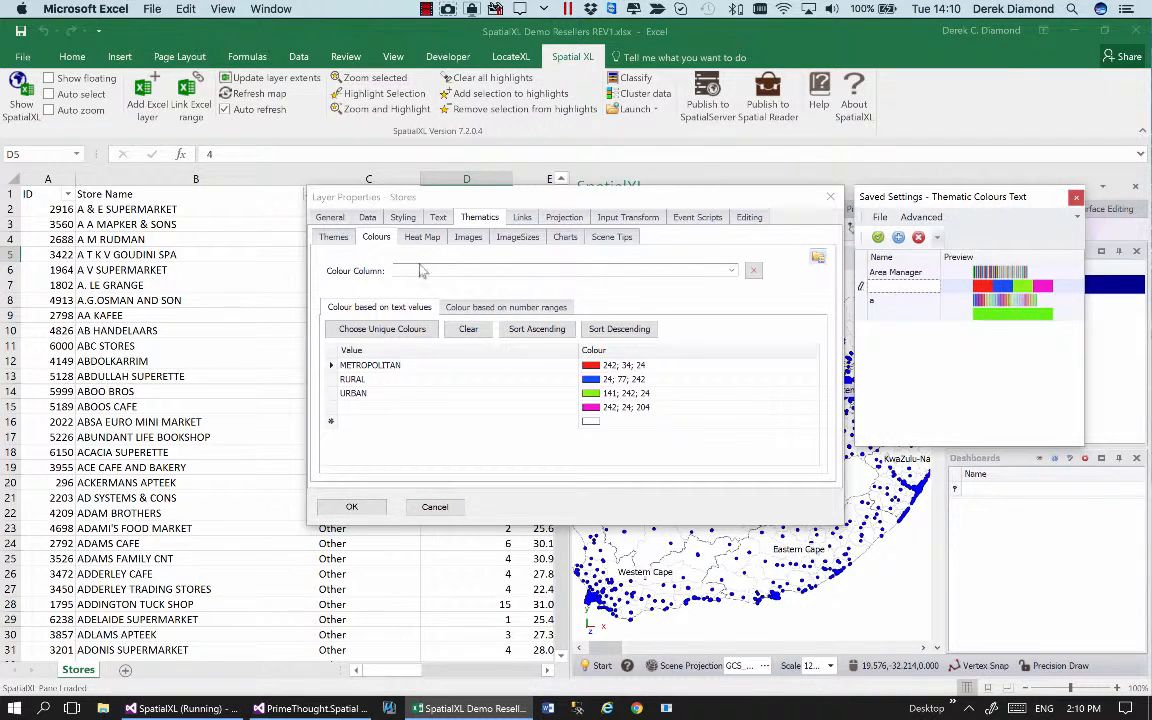
{"action": "left_click", "coordinate": [1076, 197]}
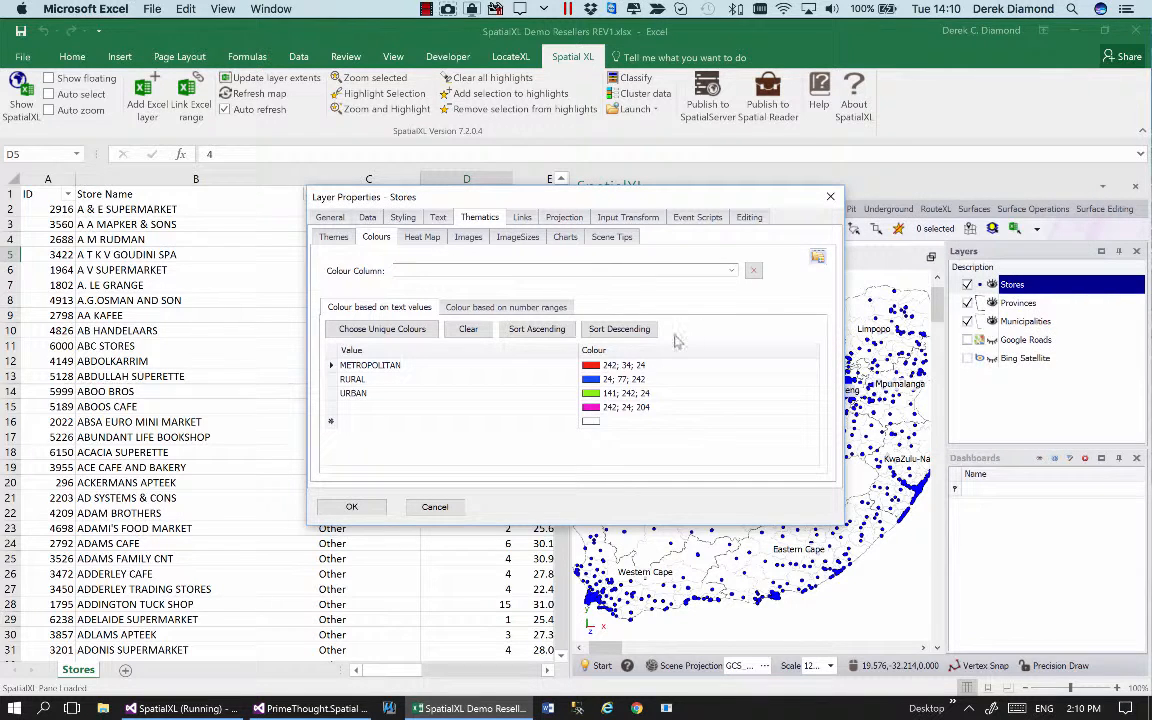
{"action": "left_click", "coordinate": [470, 330]}
{"action": "left_click", "coordinate": [830, 196]}
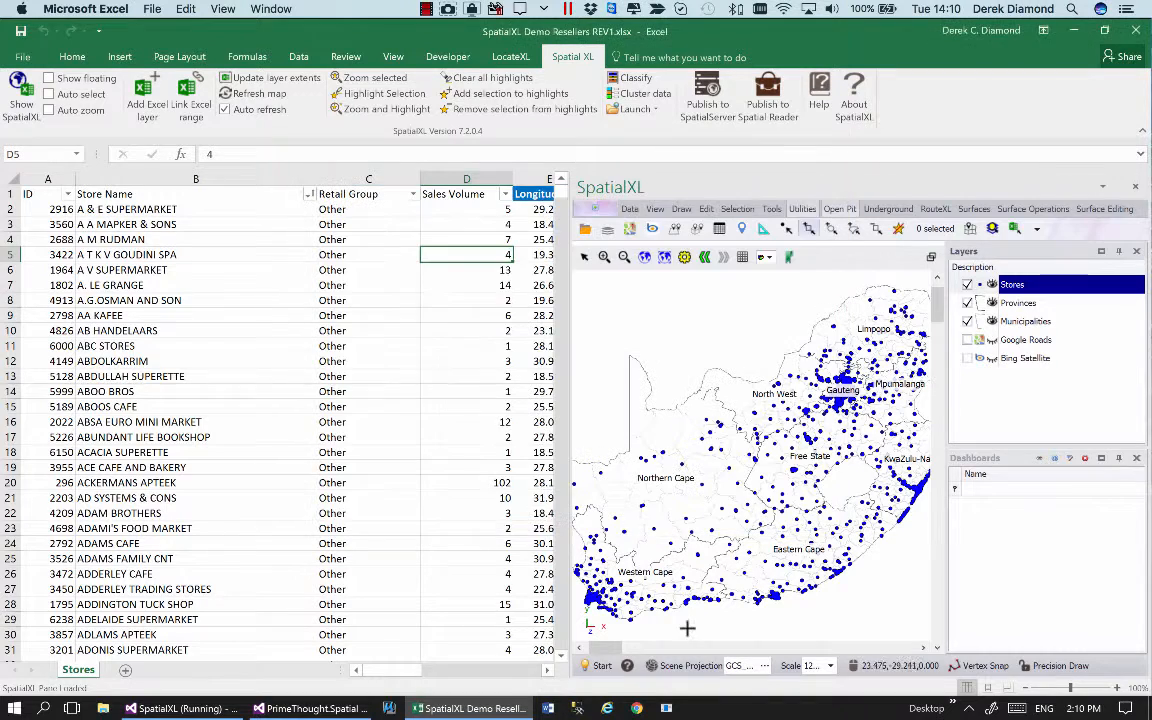
Open the Stores layer's thematic colours based on number ranges and try the saved settings Total.
{"action": "left_click", "coordinate": [606, 667]}
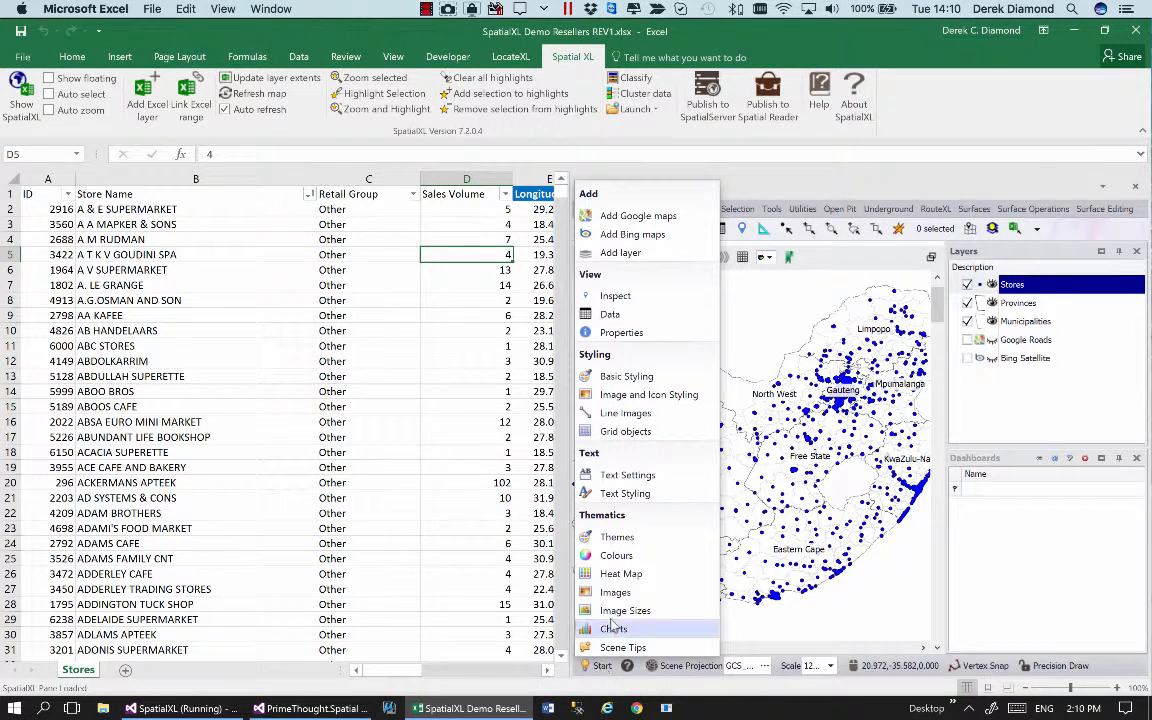
{"action": "left_click", "coordinate": [611, 557]}
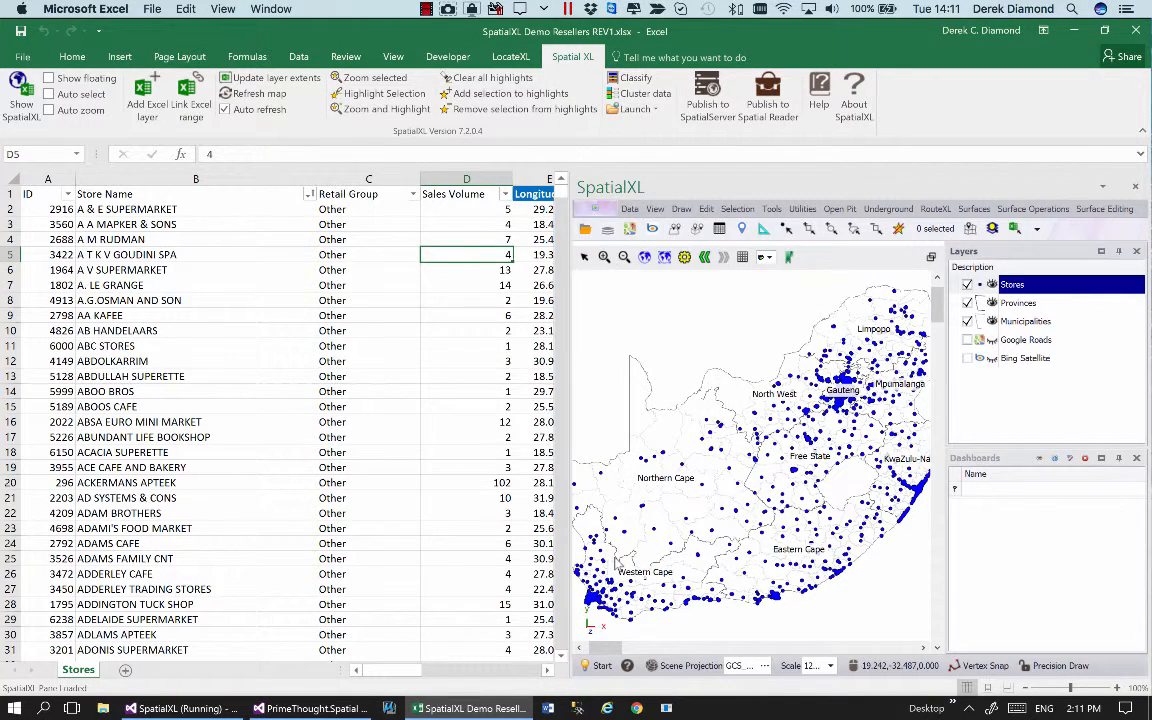
{"action": "left_click_drag", "start_coordinate": [690, 180], "coordinate": [775, 167]}
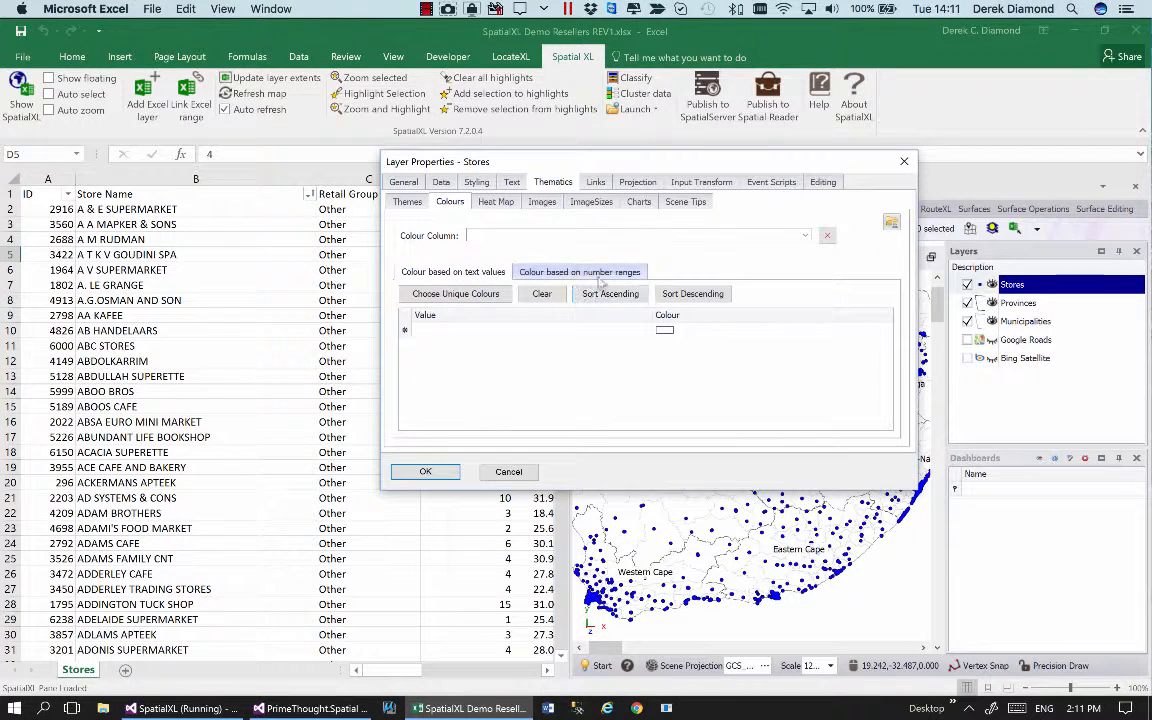
{"action": "left_click", "coordinate": [565, 273]}
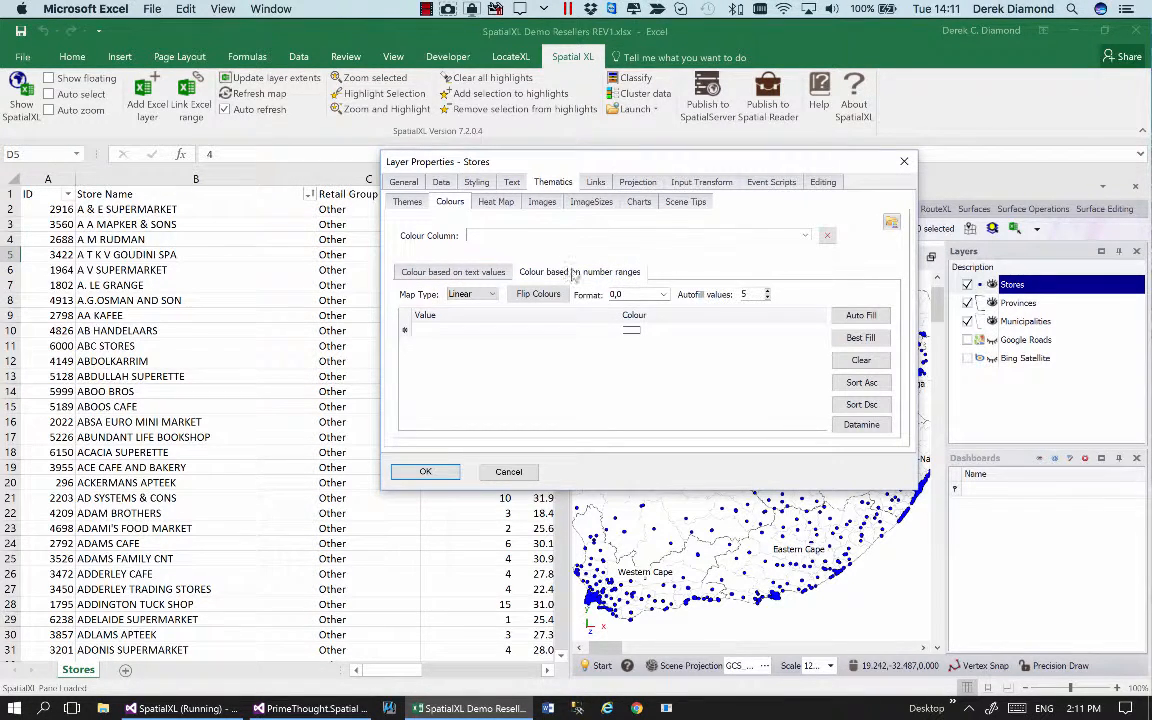
{"action": "left_click", "coordinate": [891, 221]}
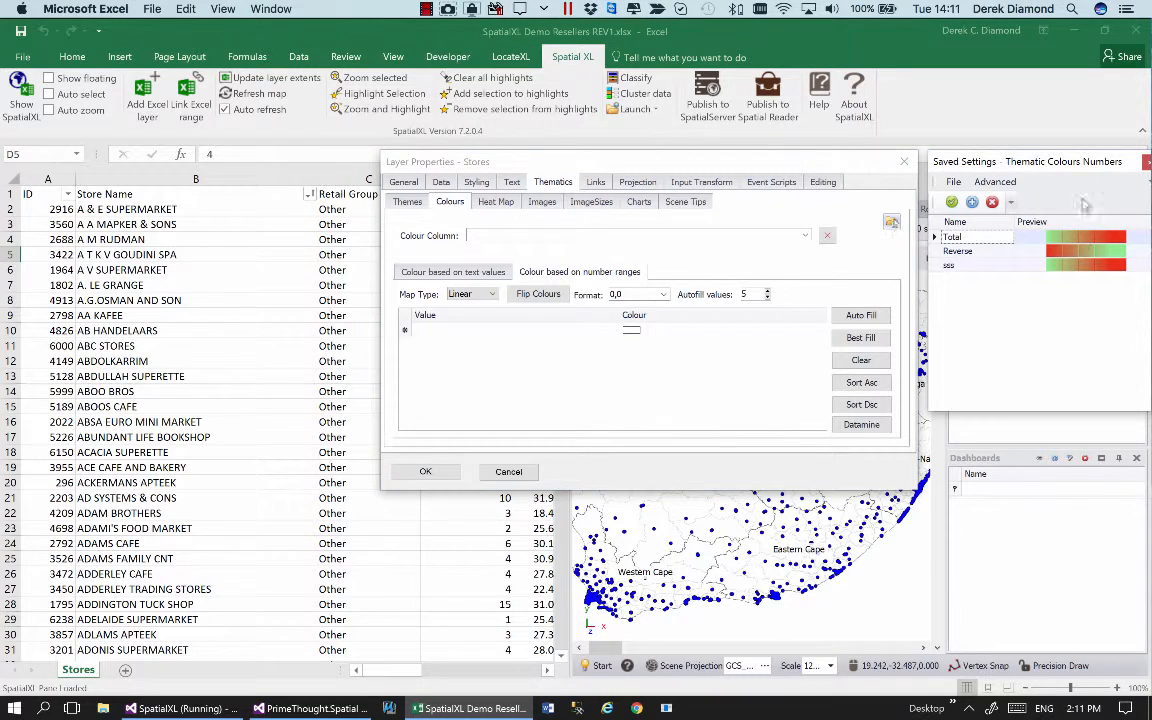
{"action": "left_click_drag", "start_coordinate": [1026, 161], "coordinate": [898, 180]}
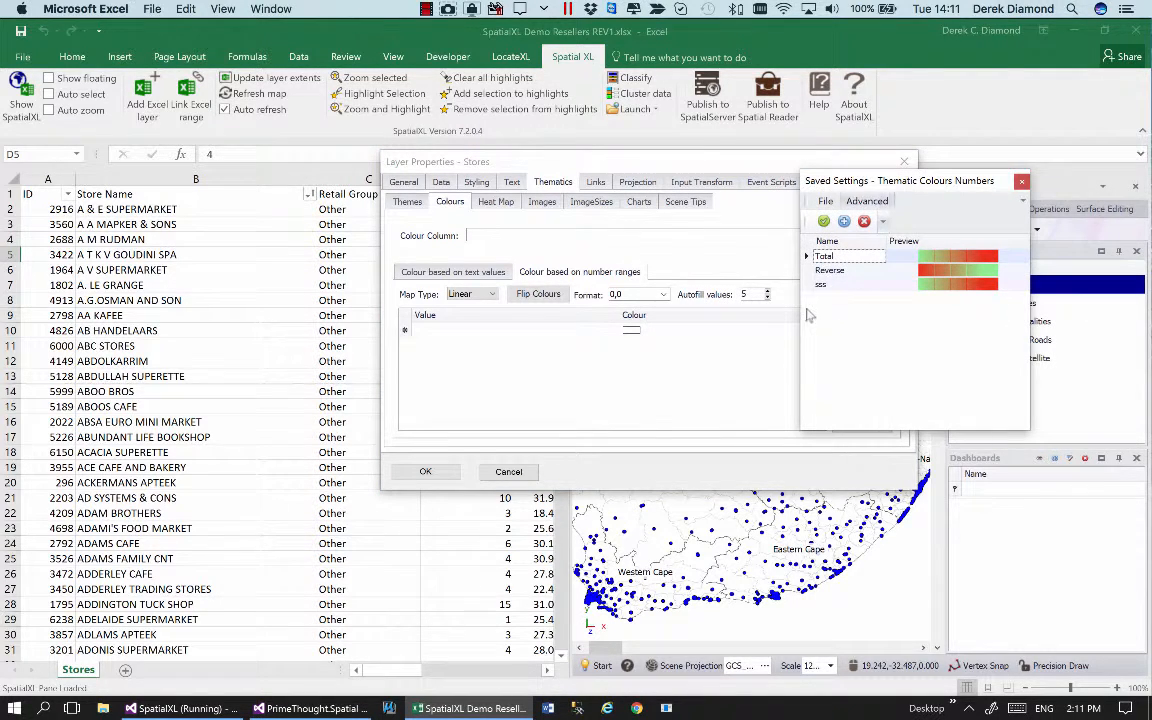
{"action": "left_click", "coordinate": [824, 221]}
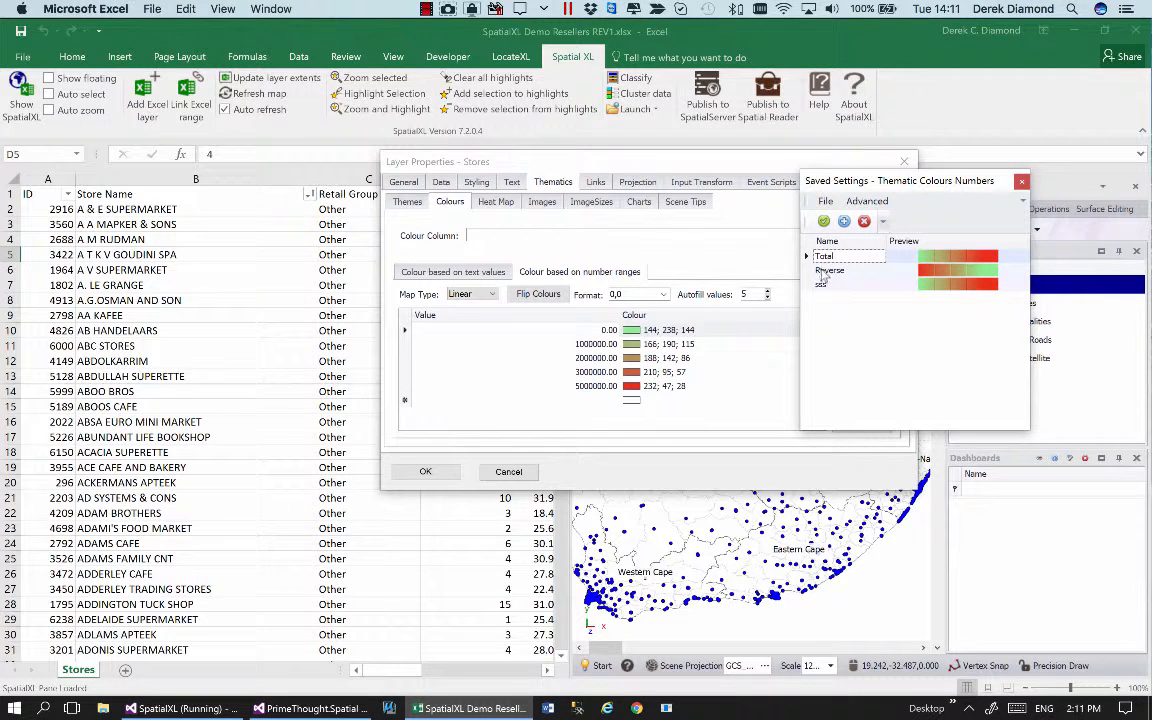
Try the saved number-range colours Reverse and sss, clear the colour table and cancel the layer properties.
{"action": "left_click", "coordinate": [822, 271]}
{"action": "left_click", "coordinate": [824, 221]}
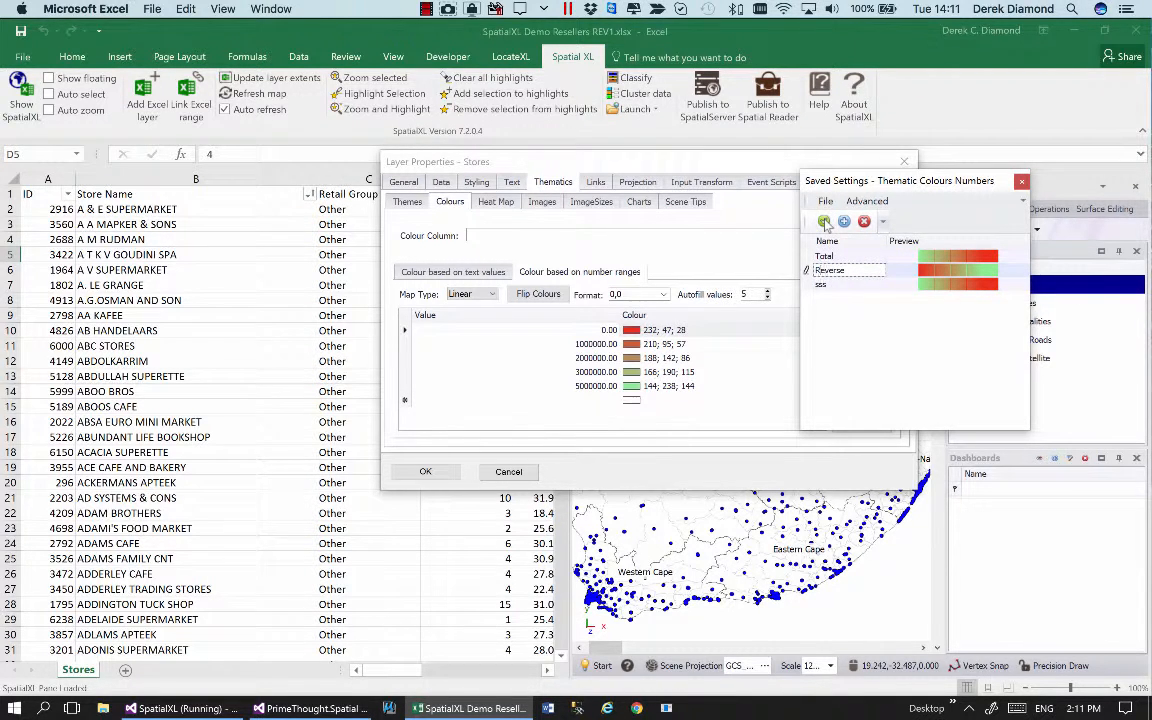
{"action": "left_click", "coordinate": [822, 285]}
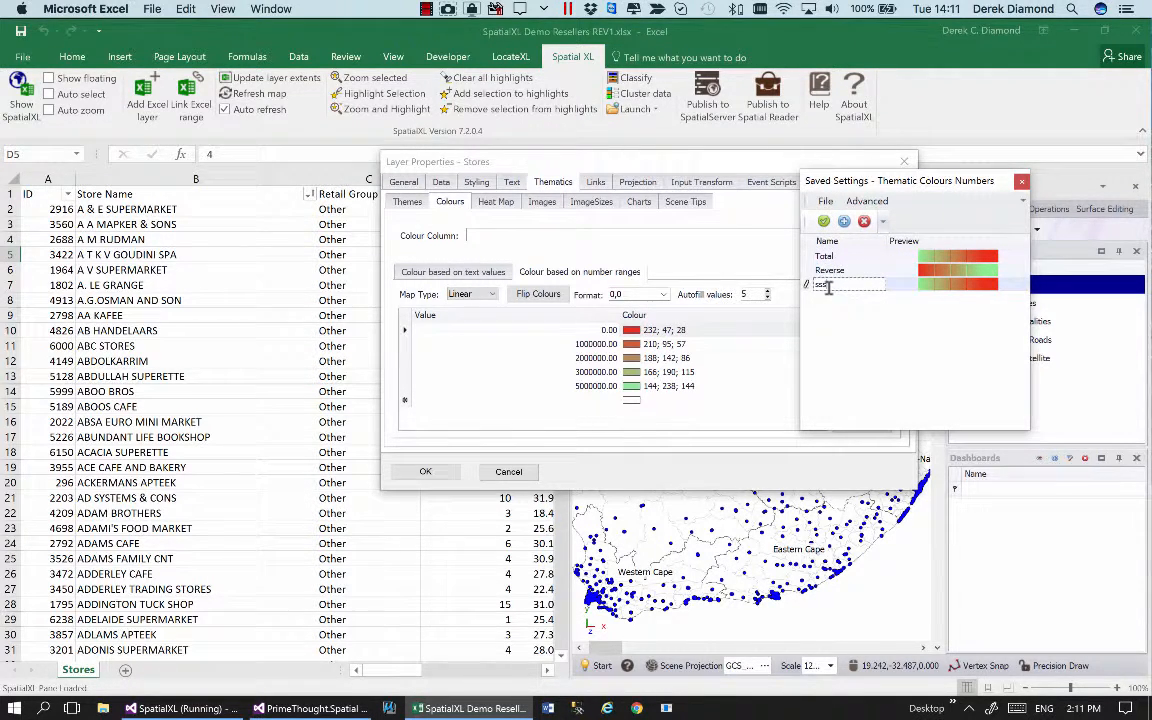
{"action": "left_click", "coordinate": [824, 221]}
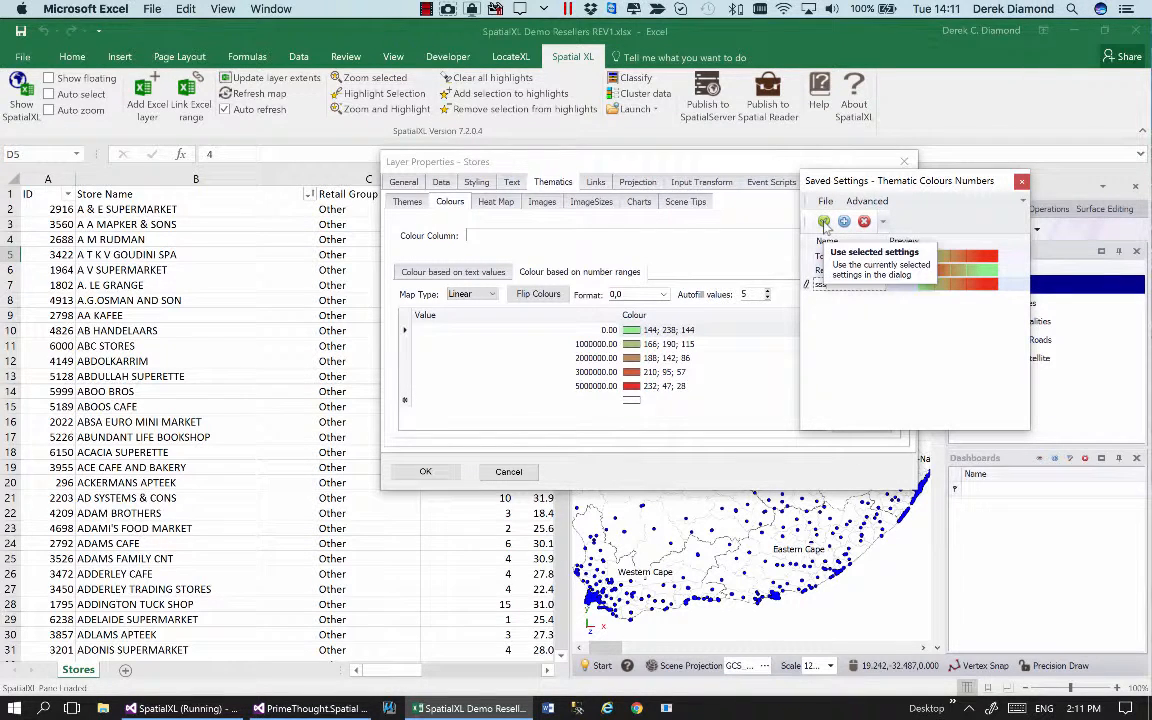
{"action": "left_click", "coordinate": [1021, 182]}
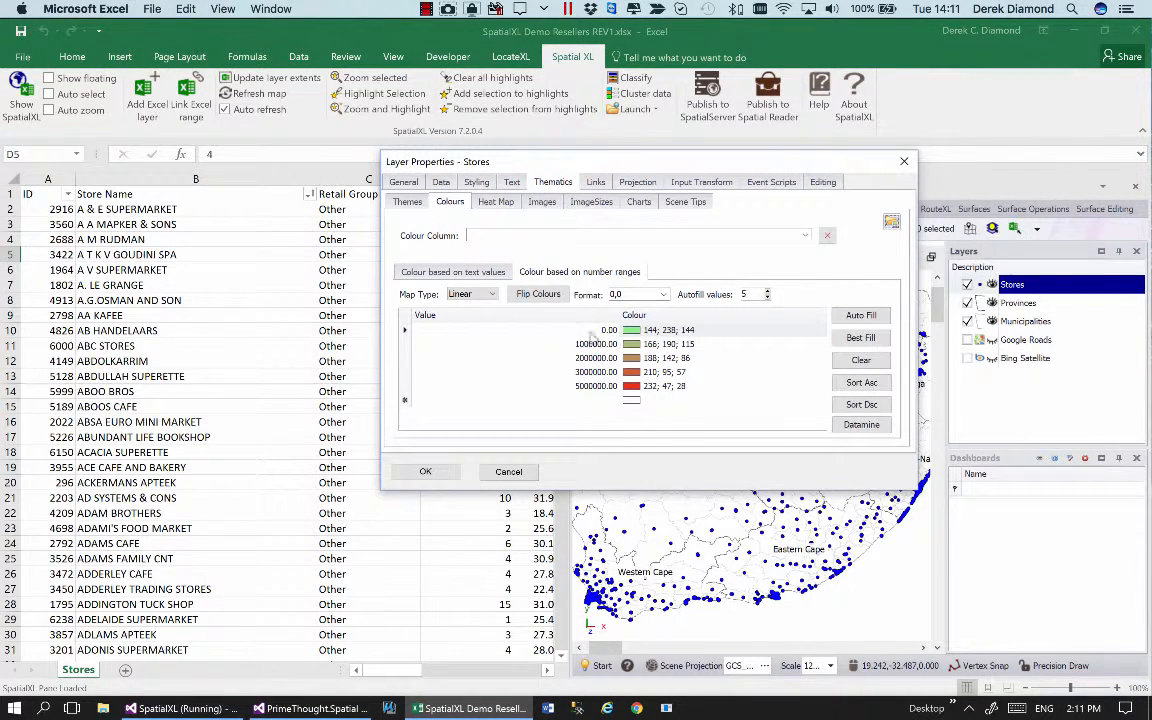
{"action": "left_click", "coordinate": [862, 362]}
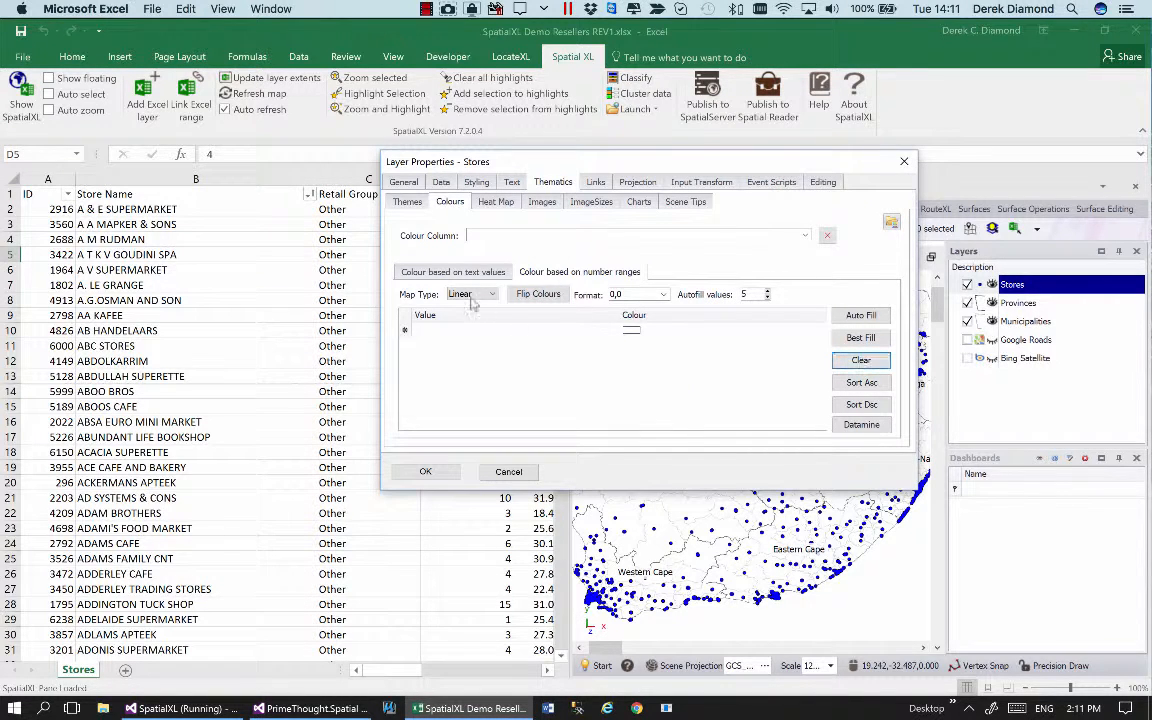
{"action": "left_click", "coordinate": [505, 475]}
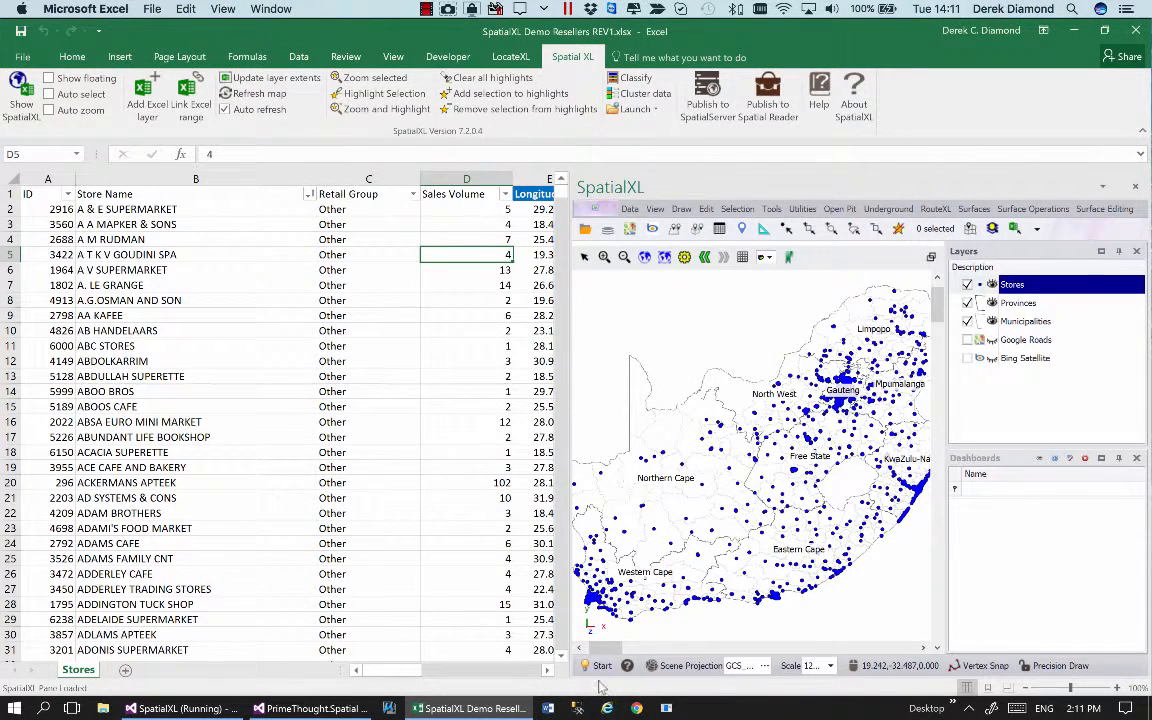
Try the saved heat map colours M on the Stores layer, and close the layer properties without accepting the changes.
{"action": "left_click", "coordinate": [601, 668]}
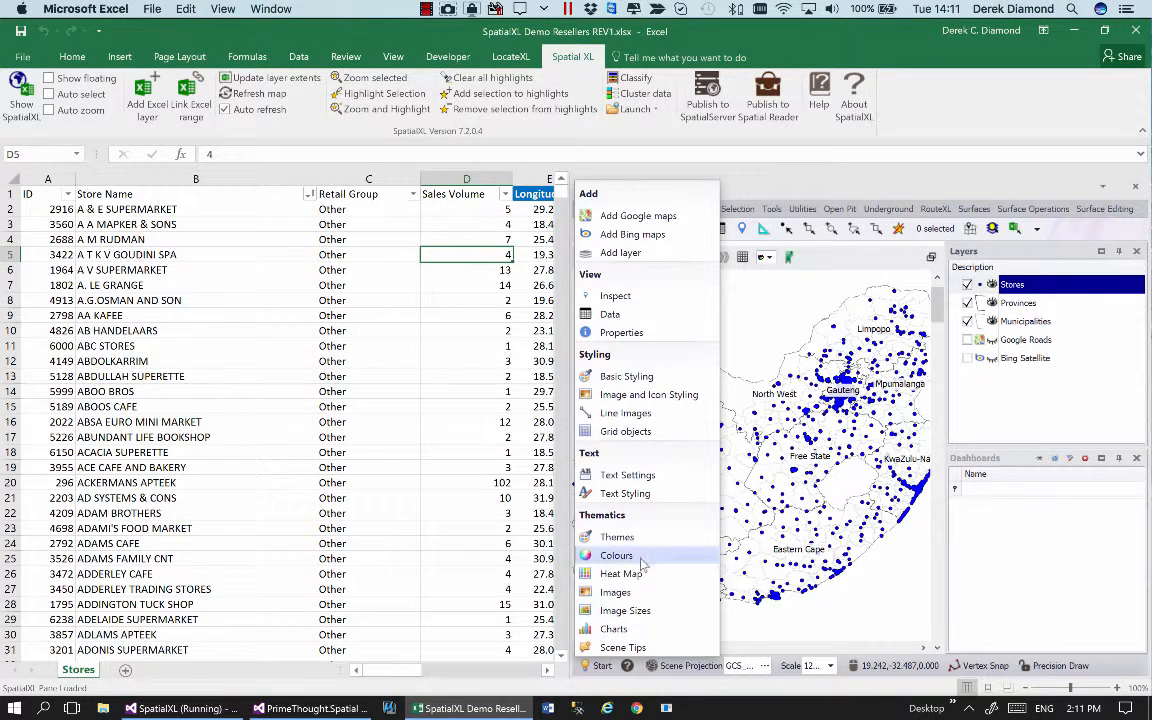
{"action": "left_click", "coordinate": [605, 574]}
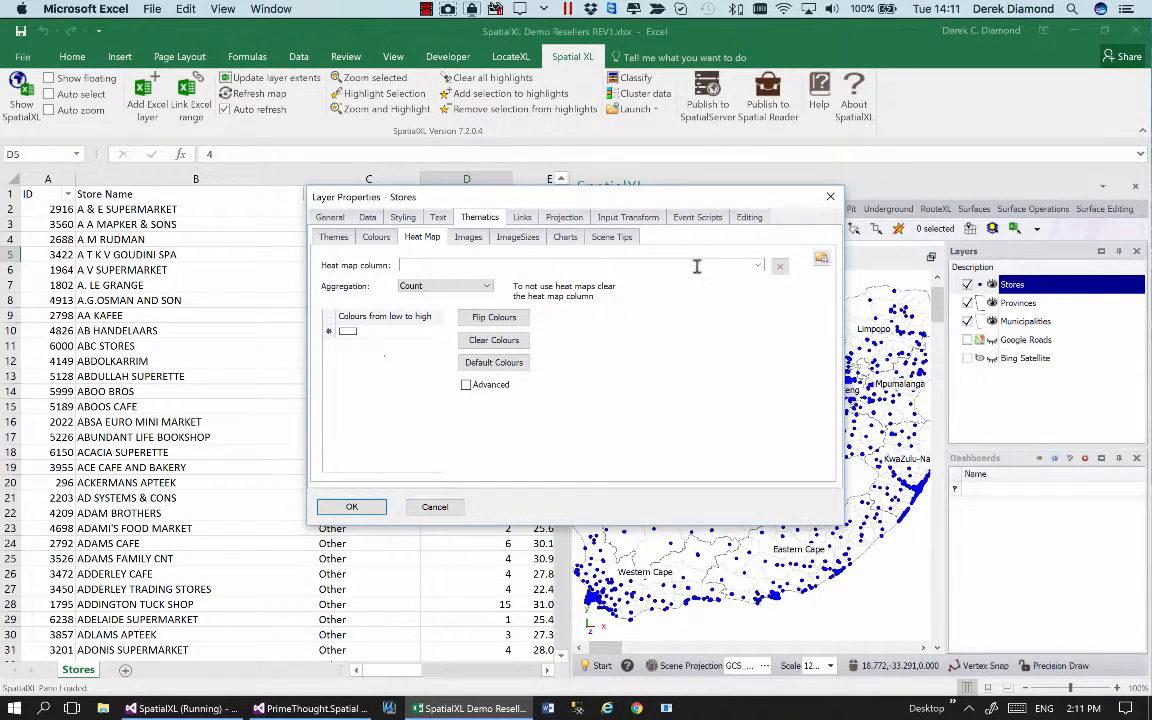
{"action": "left_click", "coordinate": [820, 260]}
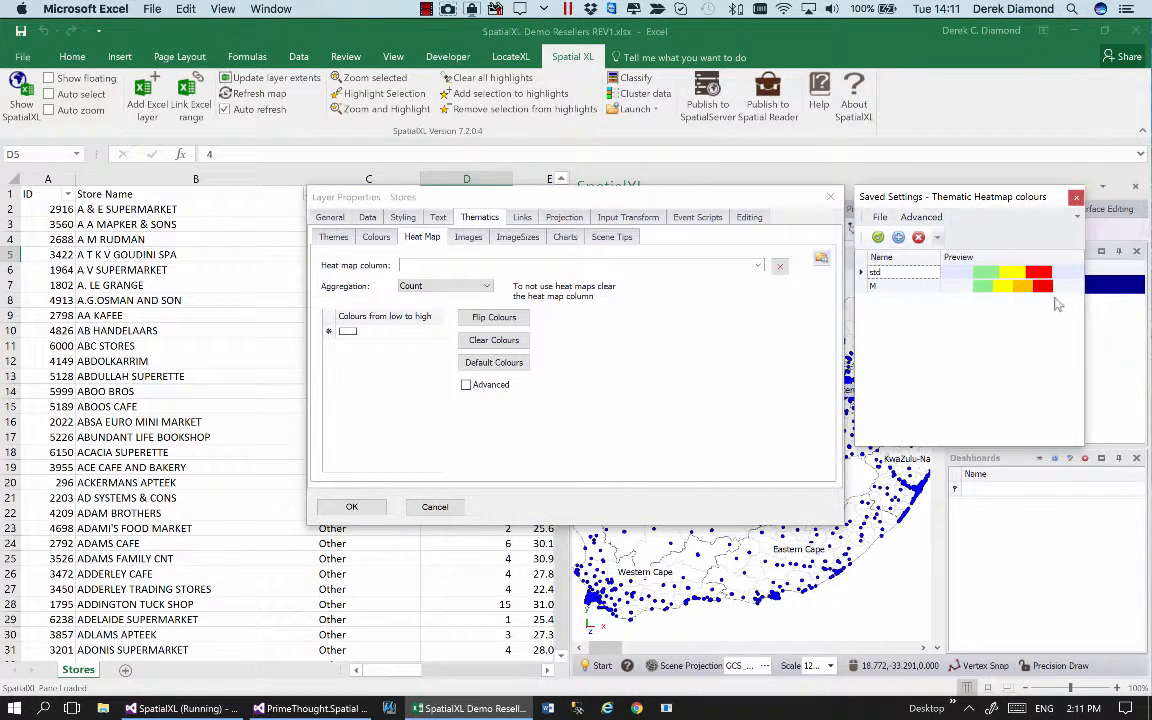
{"action": "left_click", "coordinate": [900, 286]}
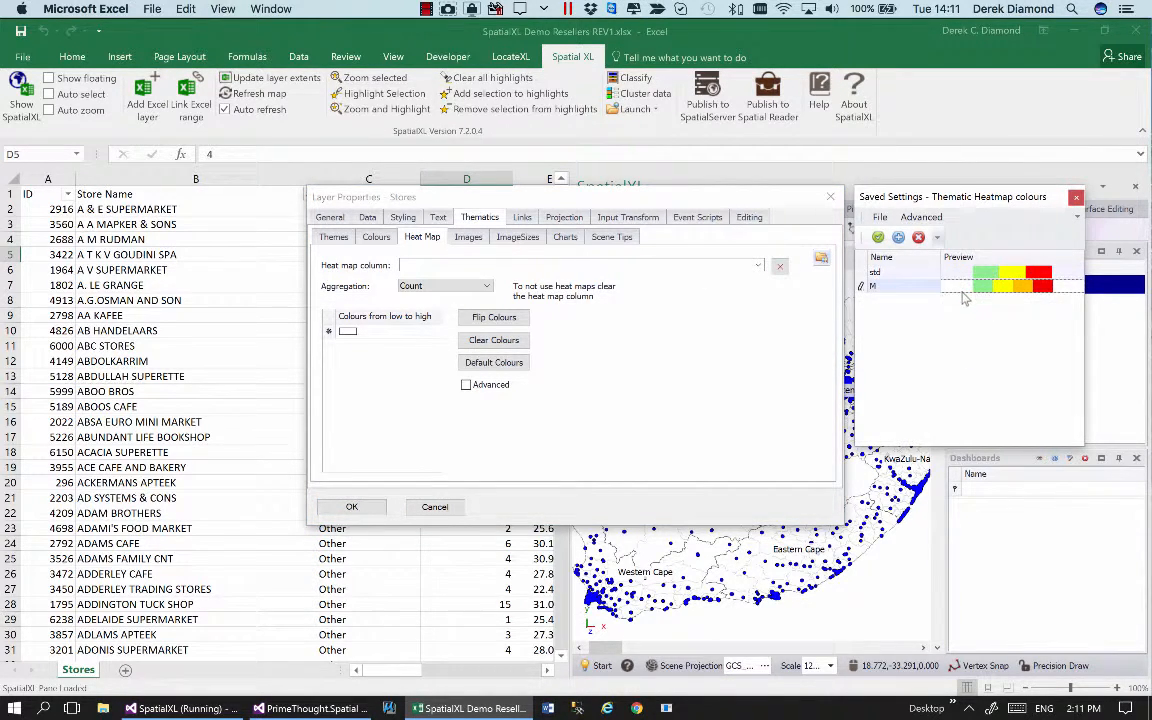
{"action": "left_click", "coordinate": [878, 237]}
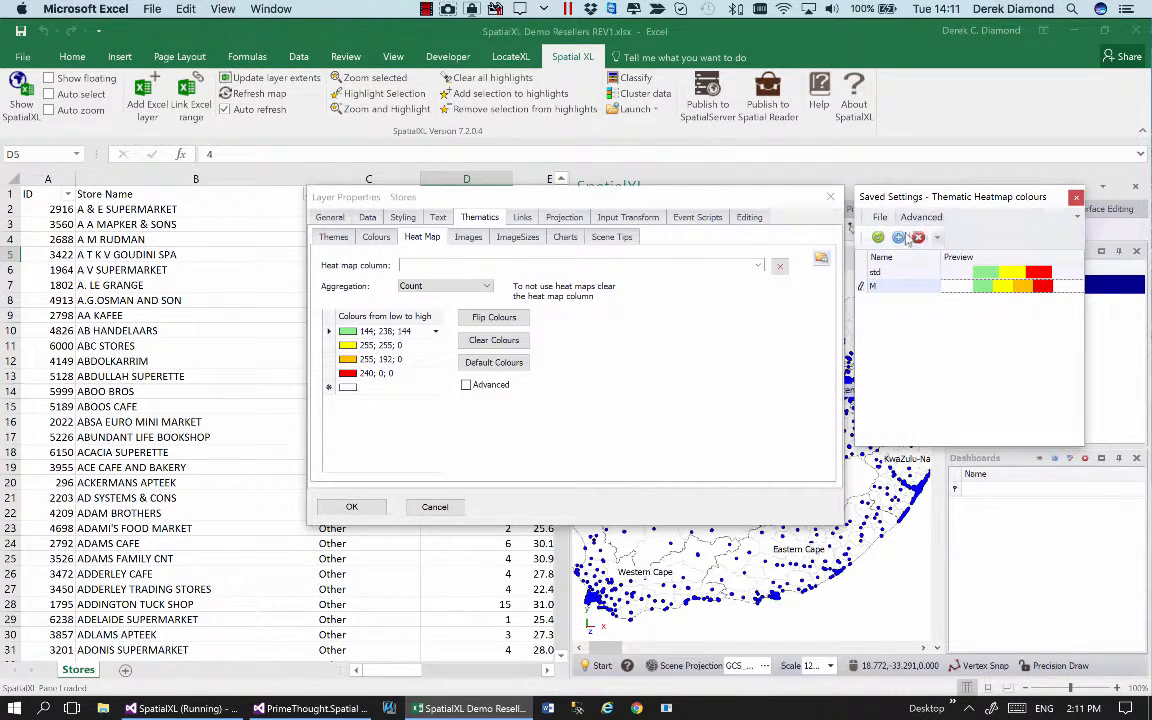
{"action": "left_click", "coordinate": [1075, 198]}
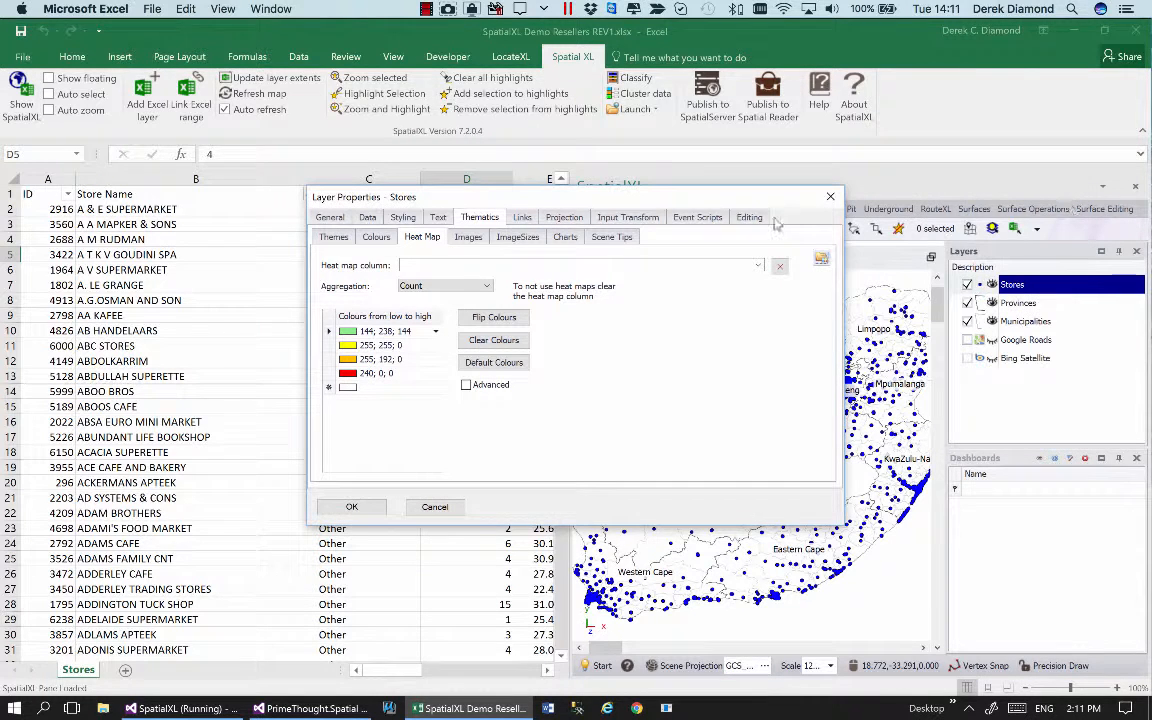
{"action": "left_click", "coordinate": [829, 196]}
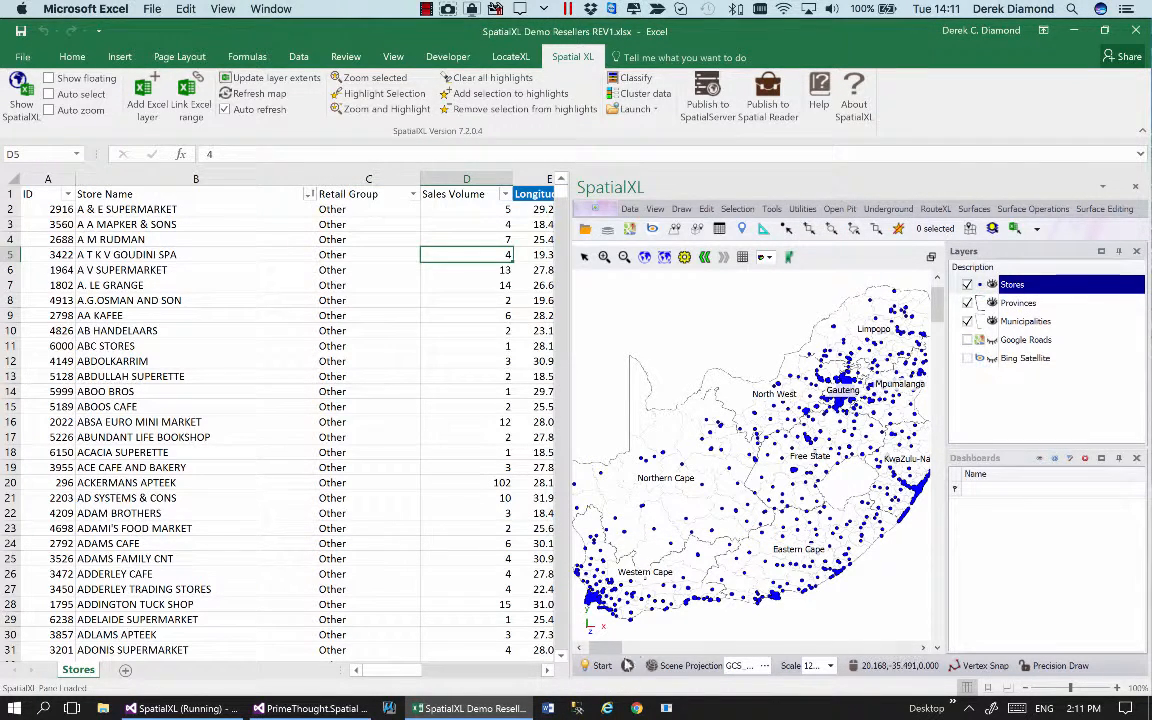
Try the saved thematic image map test on the Stores layer, clear the images and close the layer properties.
{"action": "left_click", "coordinate": [598, 665]}
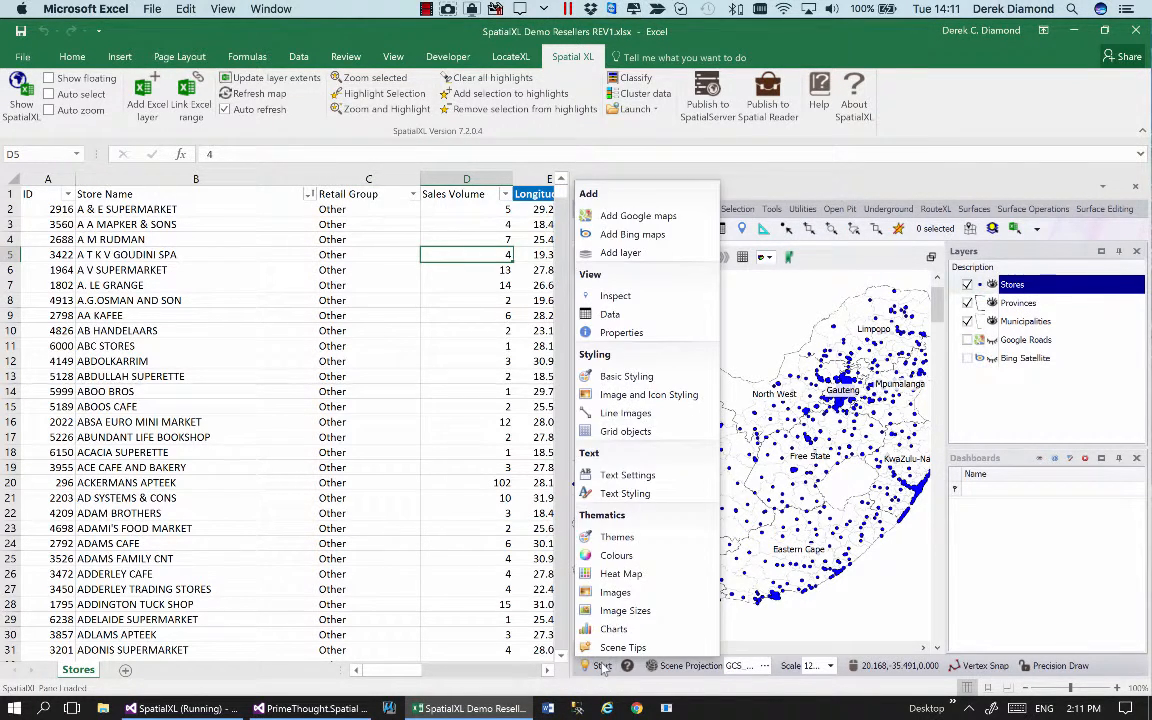
{"action": "left_click", "coordinate": [615, 593]}
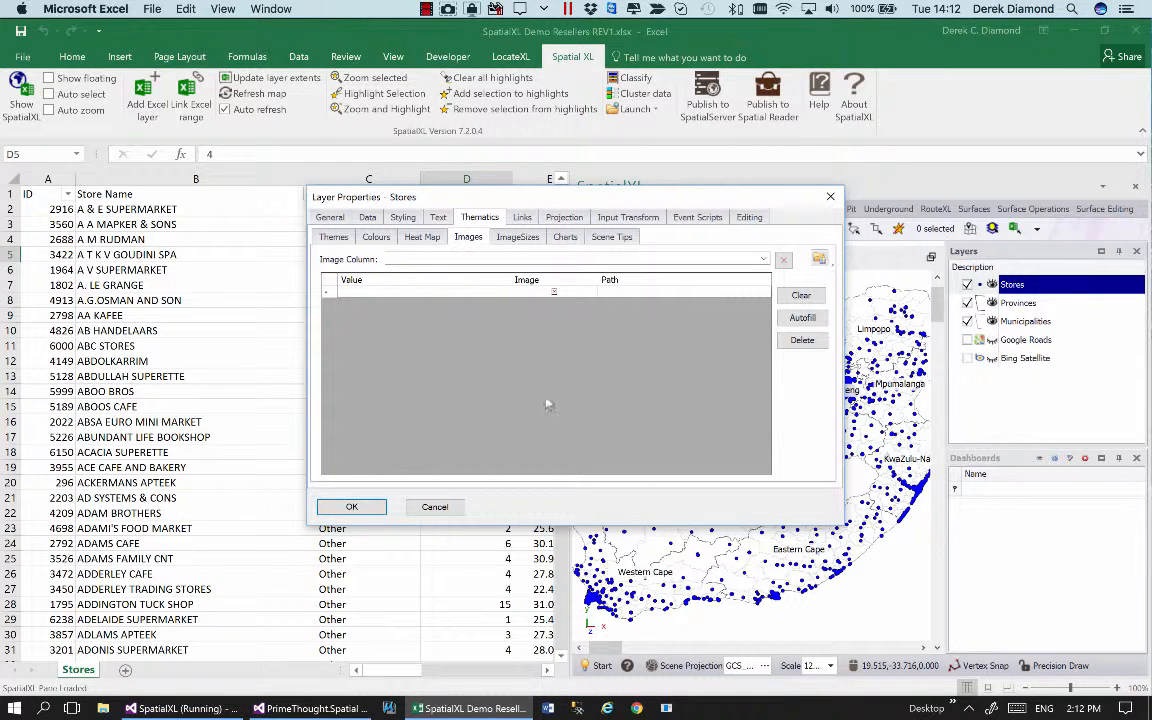
{"action": "left_click", "coordinate": [818, 260]}
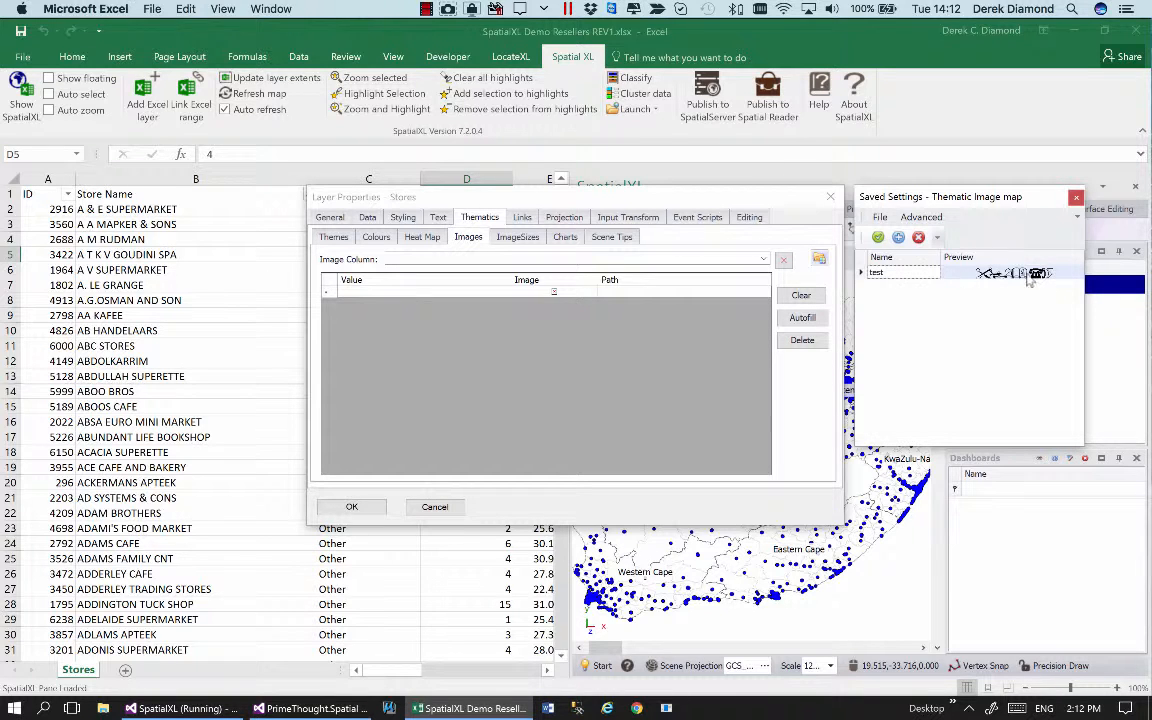
{"action": "left_click", "coordinate": [879, 240]}
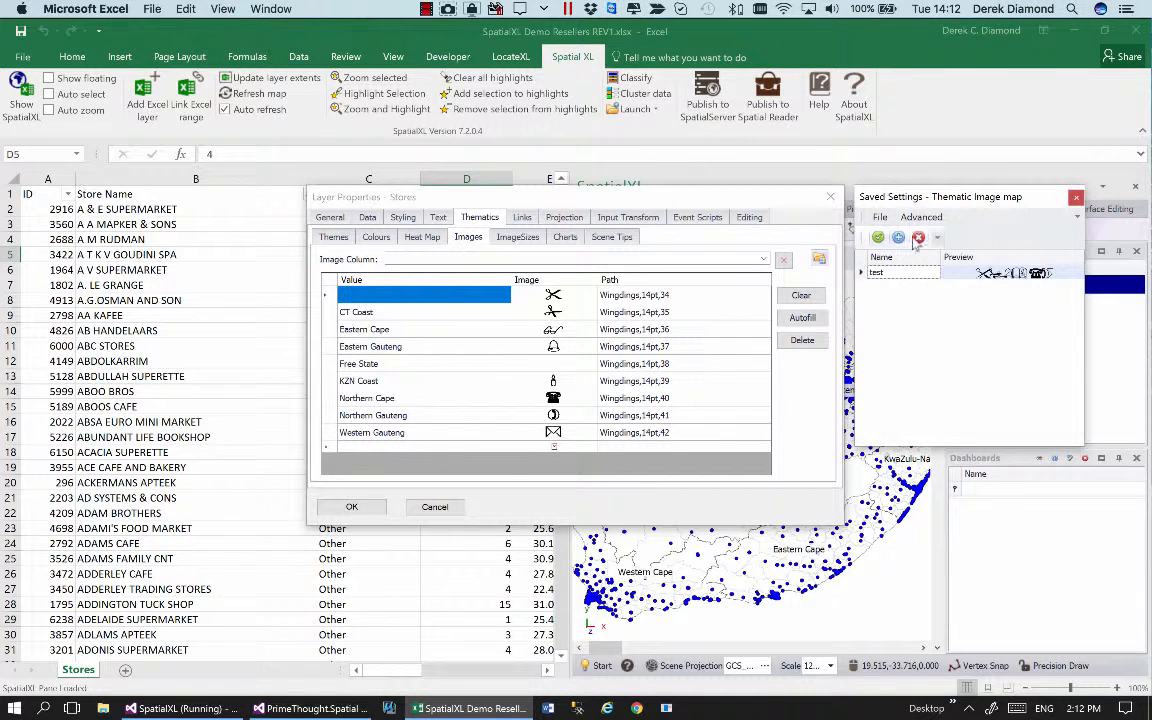
{"action": "left_click", "coordinate": [1076, 197]}
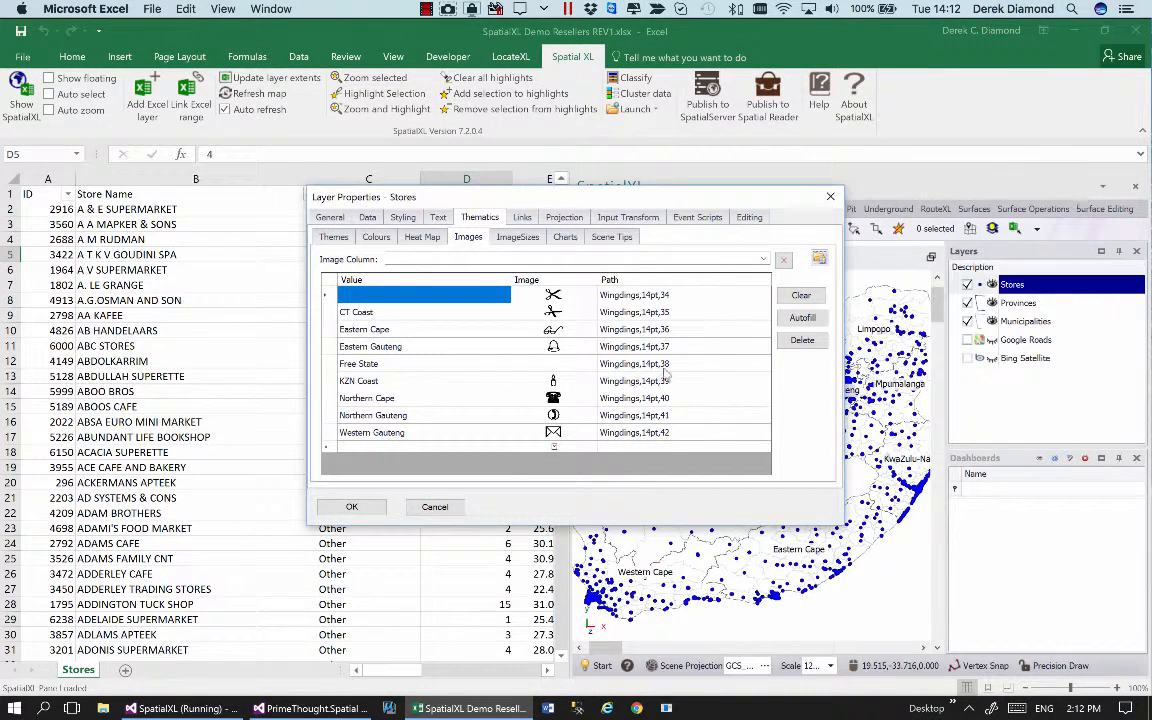
{"action": "left_click", "coordinate": [801, 296]}
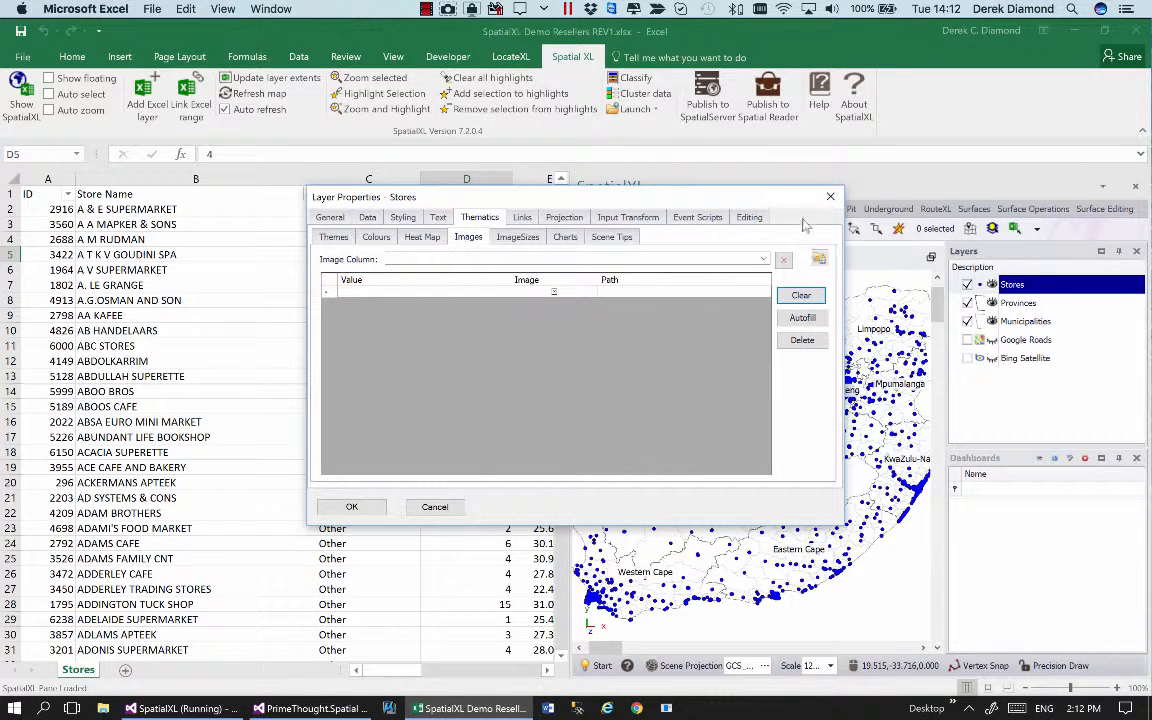
{"action": "left_click", "coordinate": [829, 197]}
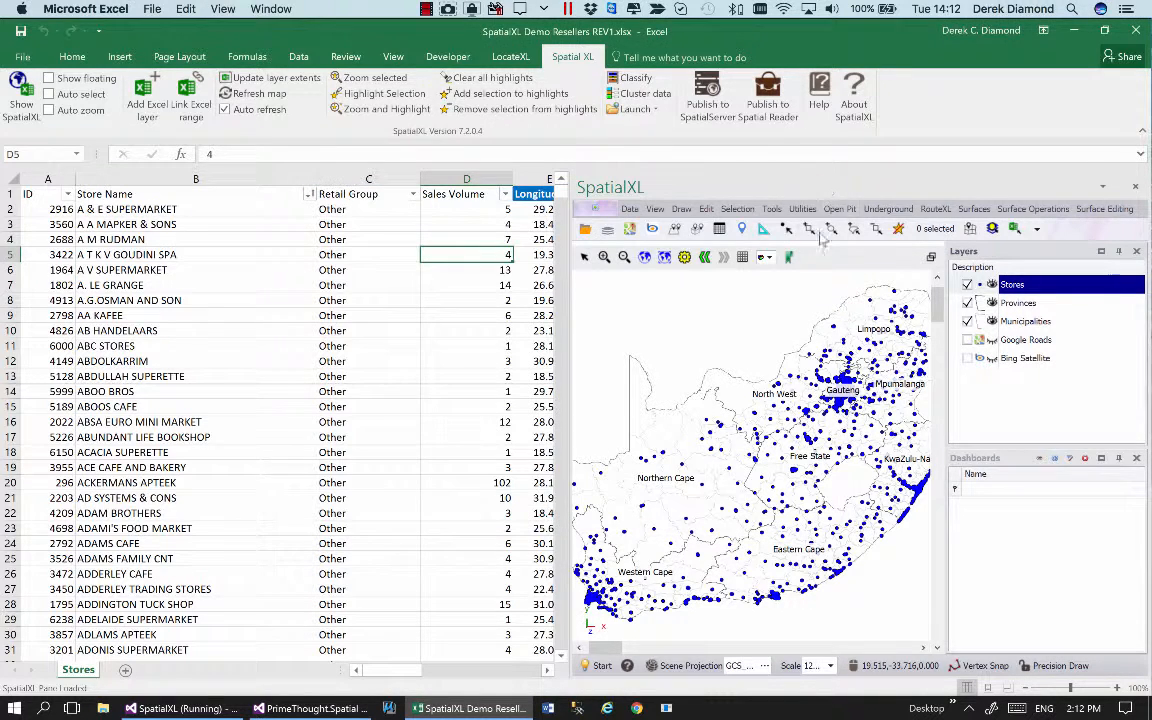
Open the Stores layer's scene tip editor and load the saved scene tip Again.
{"action": "left_click", "coordinate": [601, 665]}
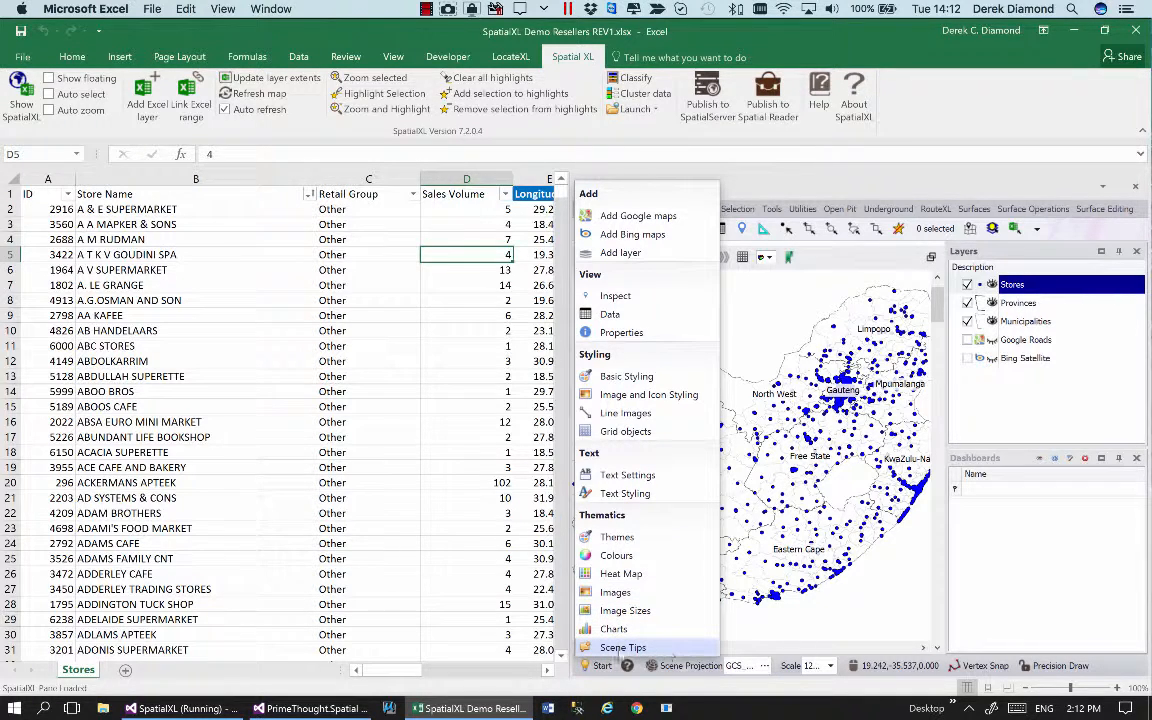
{"action": "left_click", "coordinate": [616, 648]}
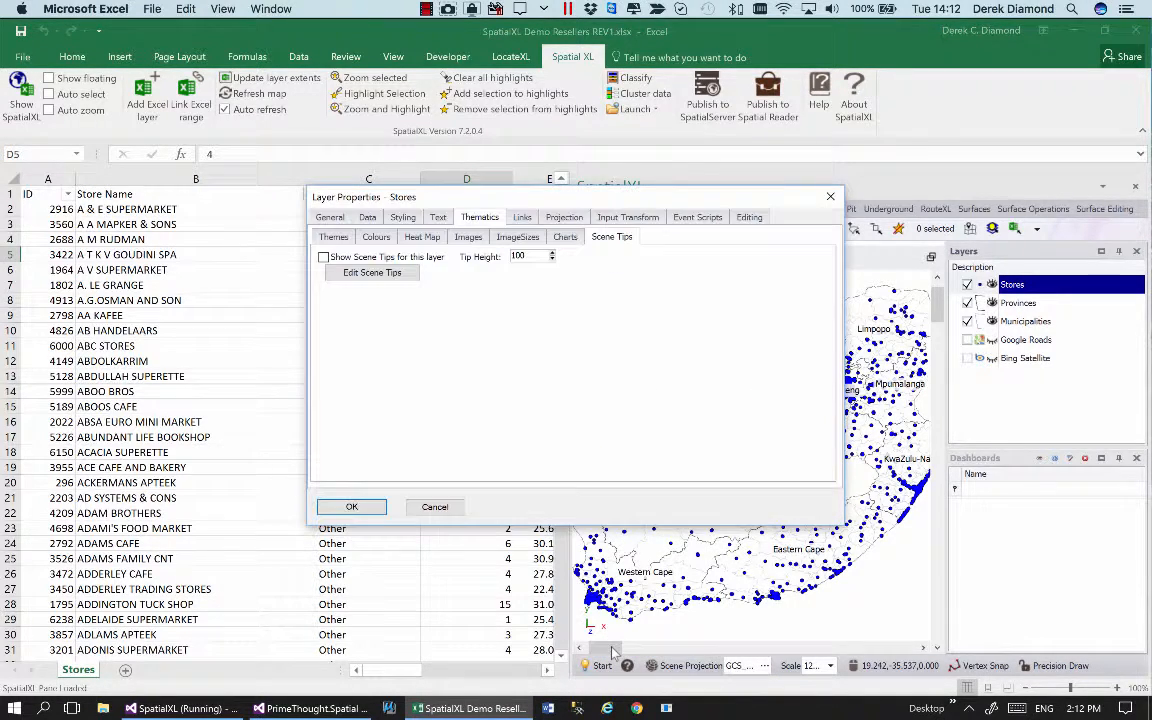
{"action": "left_click", "coordinate": [362, 274]}
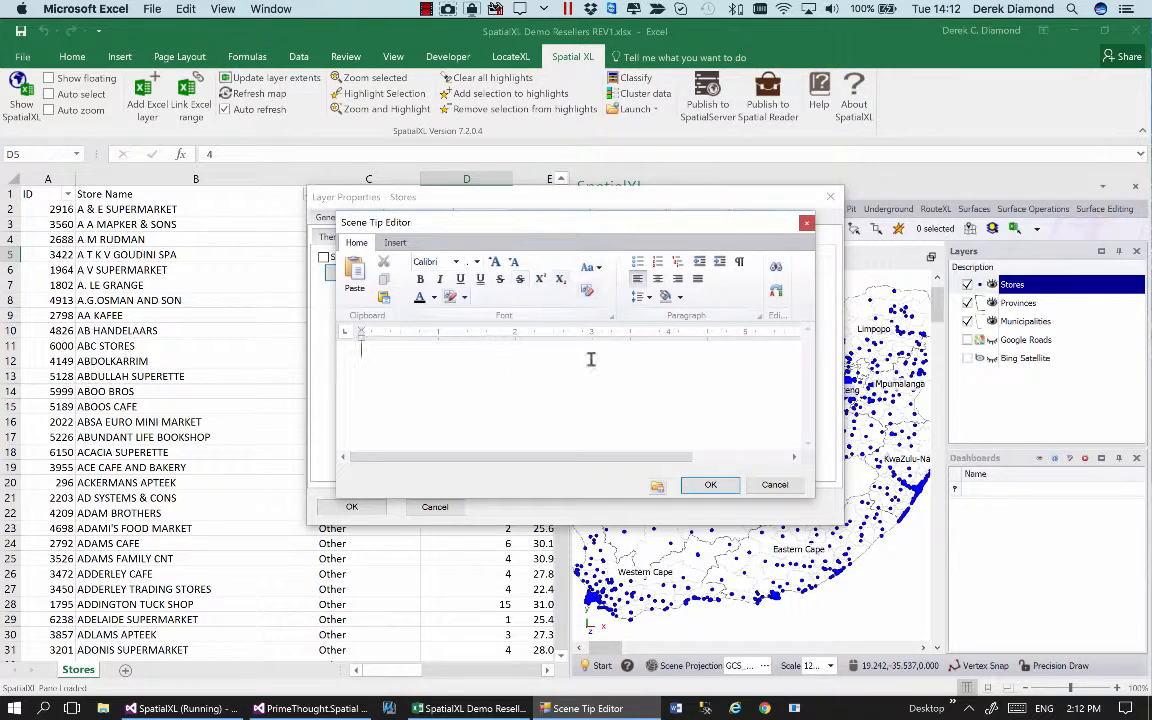
{"action": "left_click", "coordinate": [657, 487]}
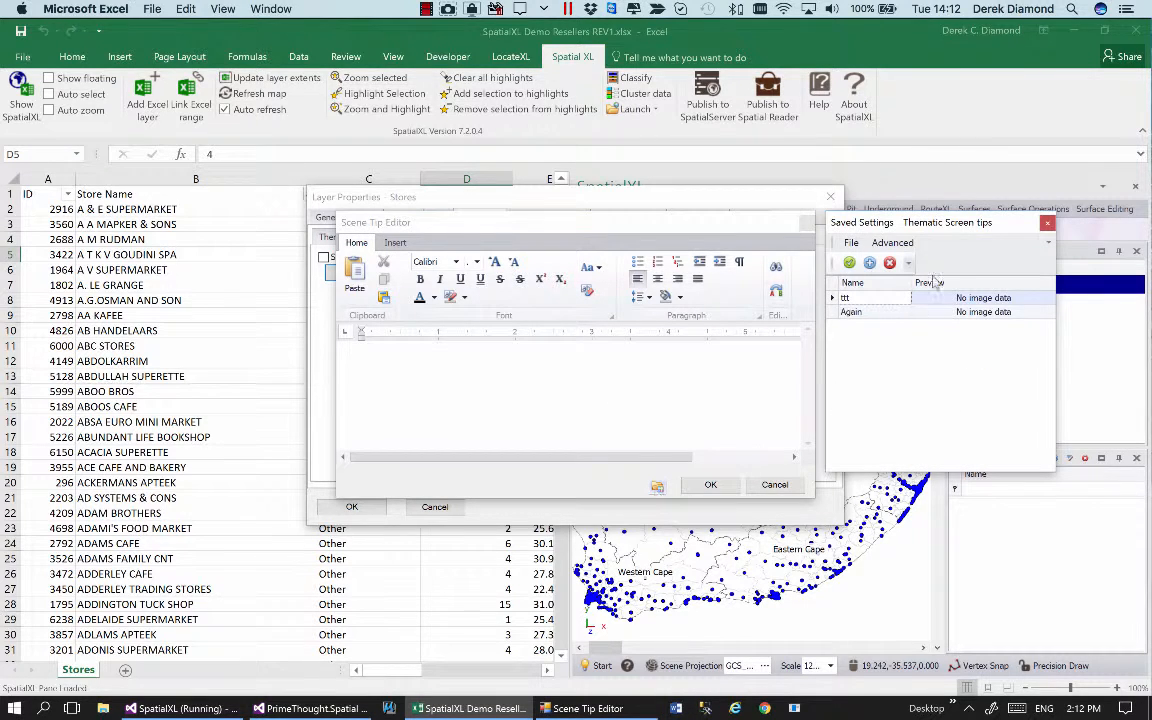
{"action": "left_click", "coordinate": [874, 312]}
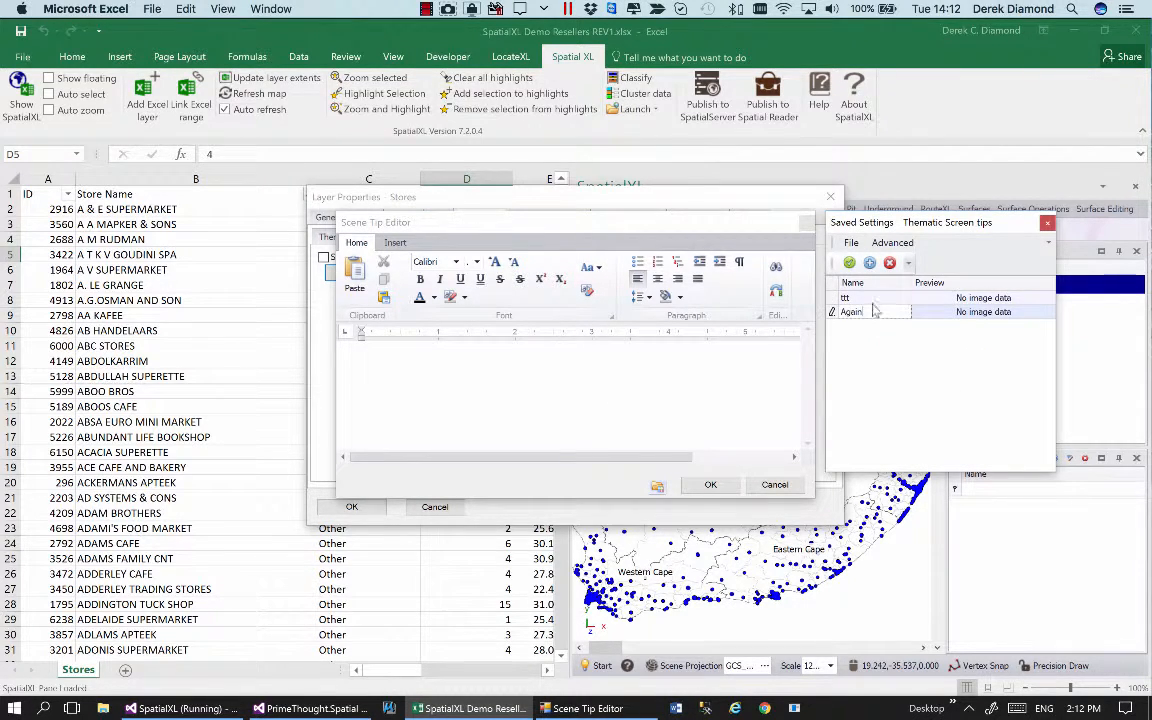
{"action": "key", "text": "Up"}
{"action": "left_click", "coordinate": [870, 312]}
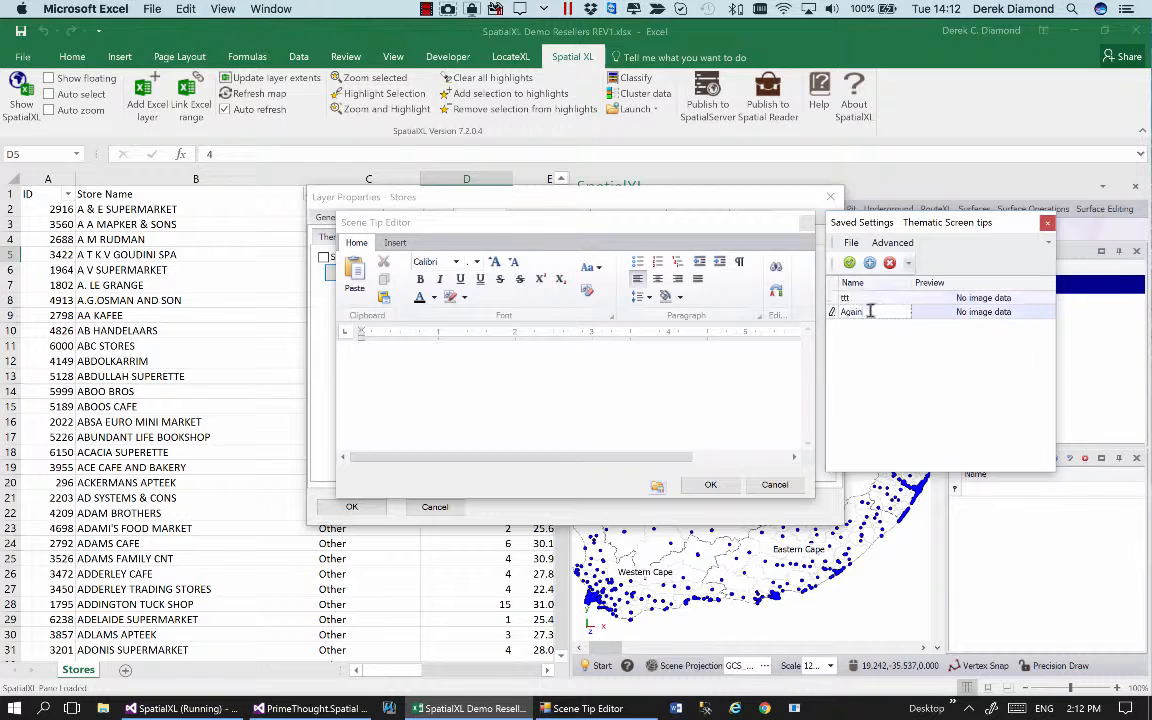
{"action": "left_click", "coordinate": [849, 264]}
{"action": "left_click", "coordinate": [1047, 223]}
Delete the loaded scene tip text and close the editor and the layer properties.
{"action": "left_click_drag", "start_coordinate": [424, 364], "coordinate": [337, 369]}
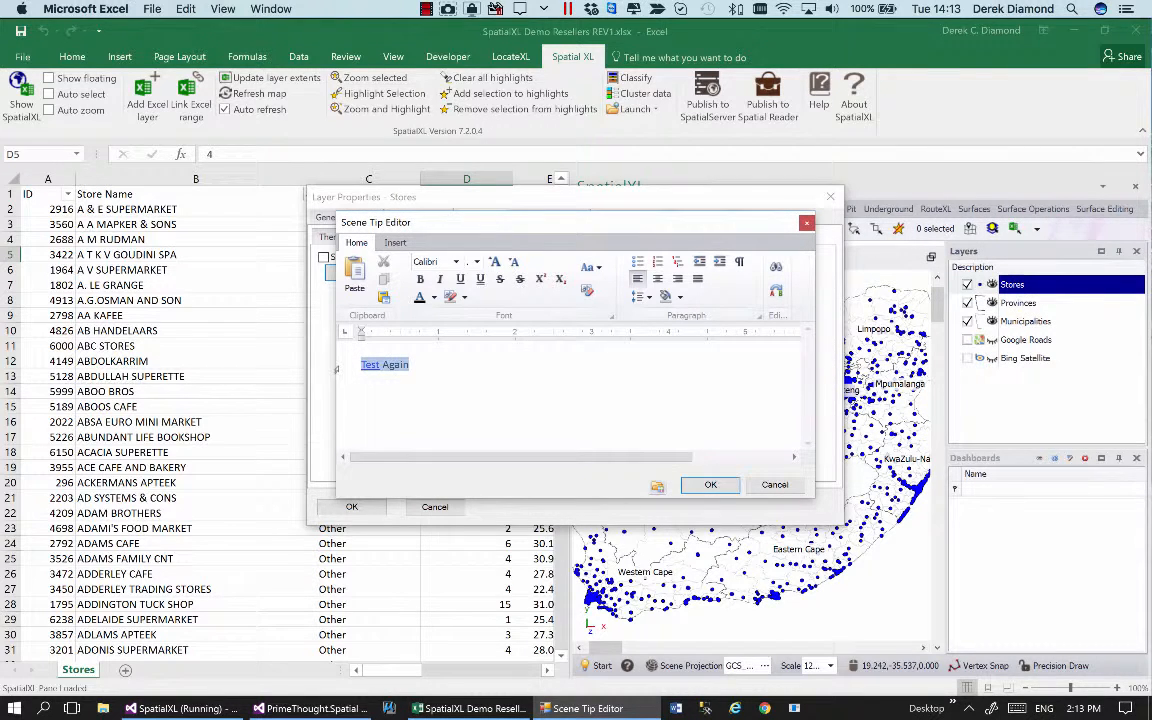
{"action": "key", "text": "BackSpace"}
{"action": "left_click", "coordinate": [710, 484]}
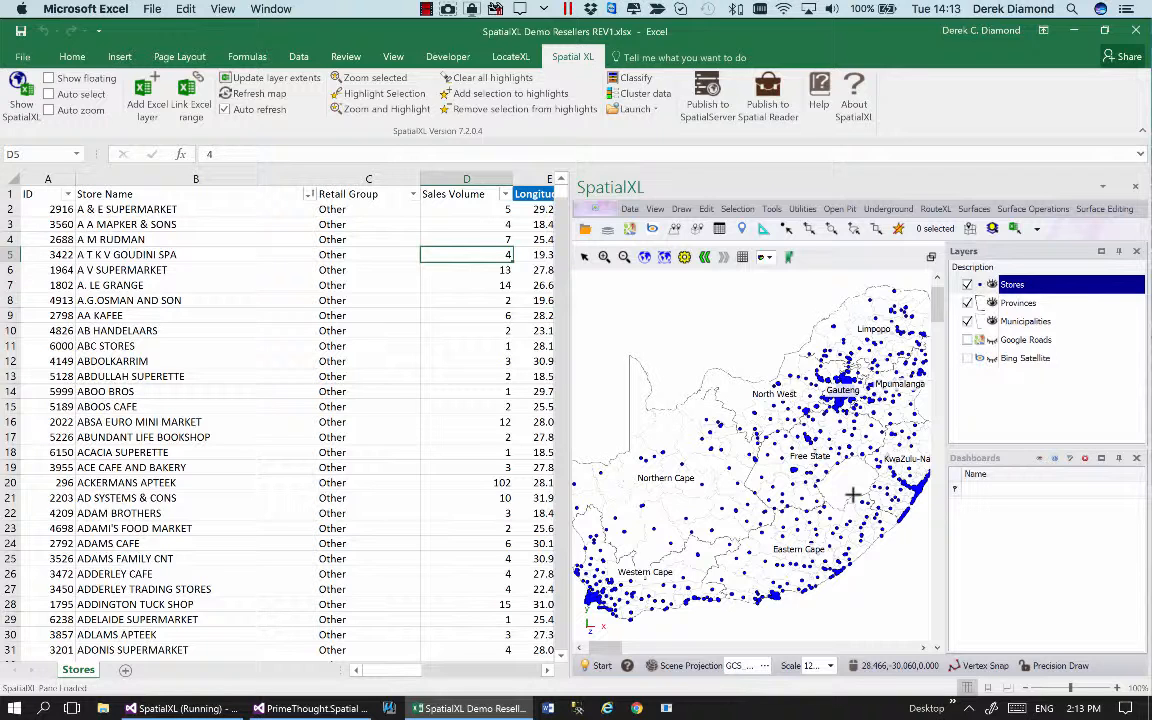
Open the saved drawing styles from the Stores layer's basic styling and view the Append, Load and Export options.
{"action": "left_click", "coordinate": [594, 667]}
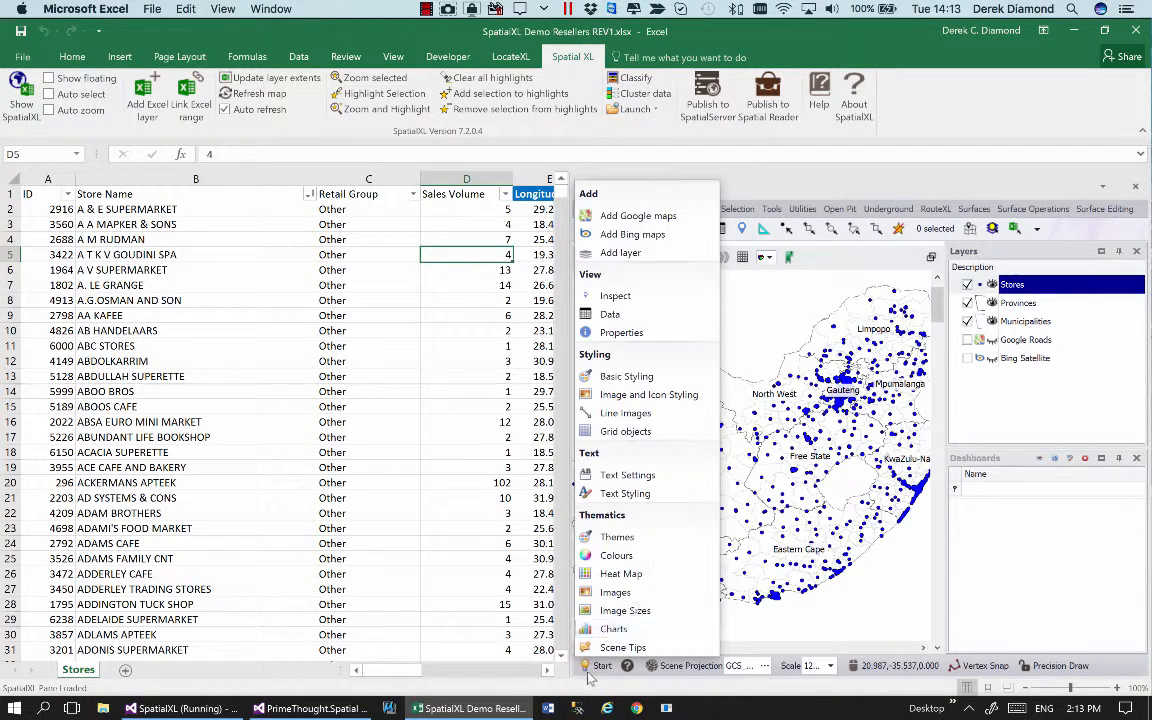
{"action": "left_click", "coordinate": [630, 377]}
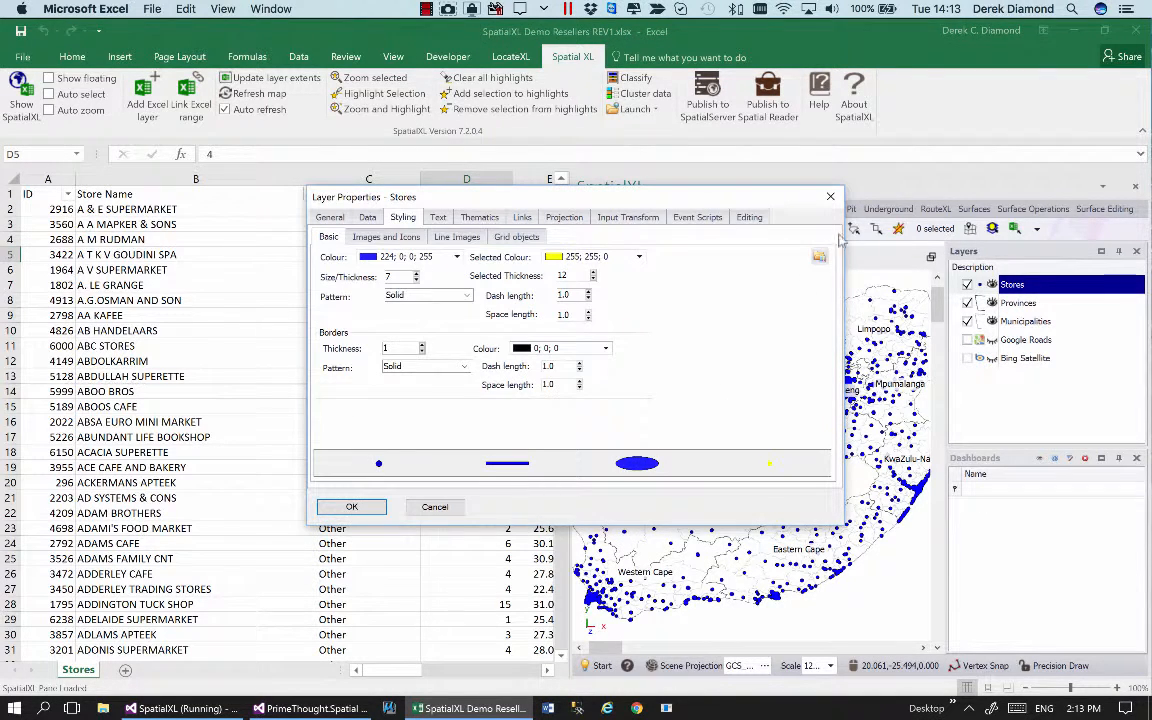
{"action": "left_click", "coordinate": [819, 258]}
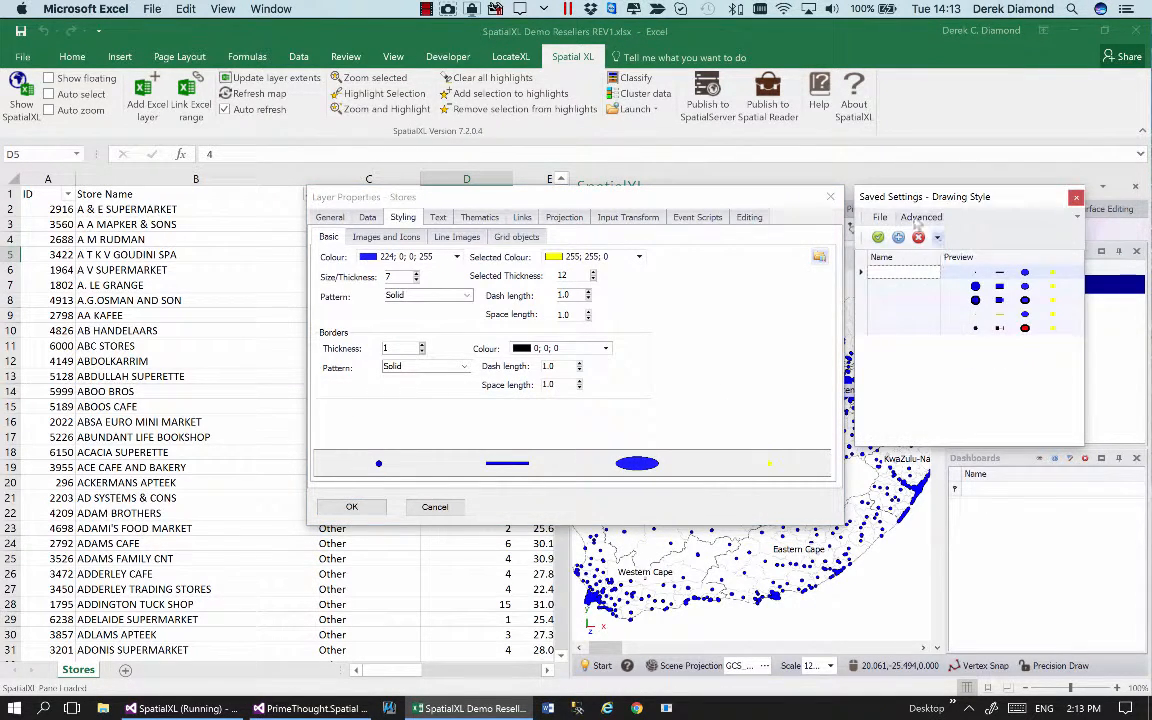
{"action": "left_click", "coordinate": [880, 222]}
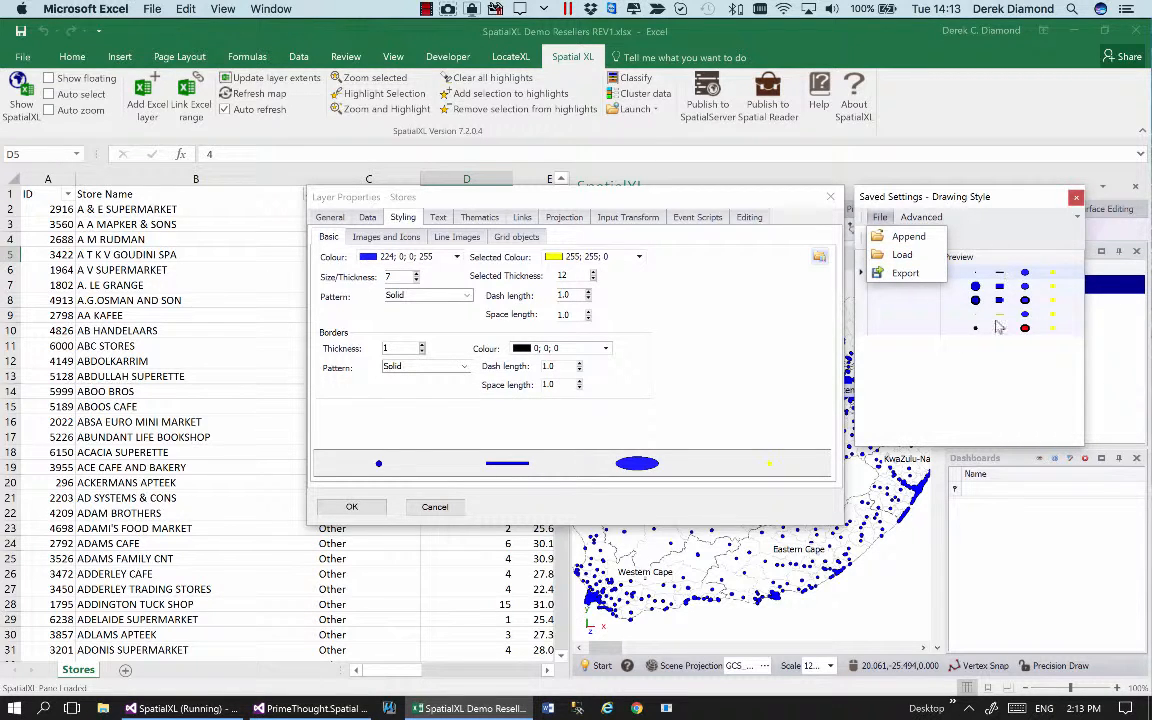
{"action": "left_click", "coordinate": [891, 328]}
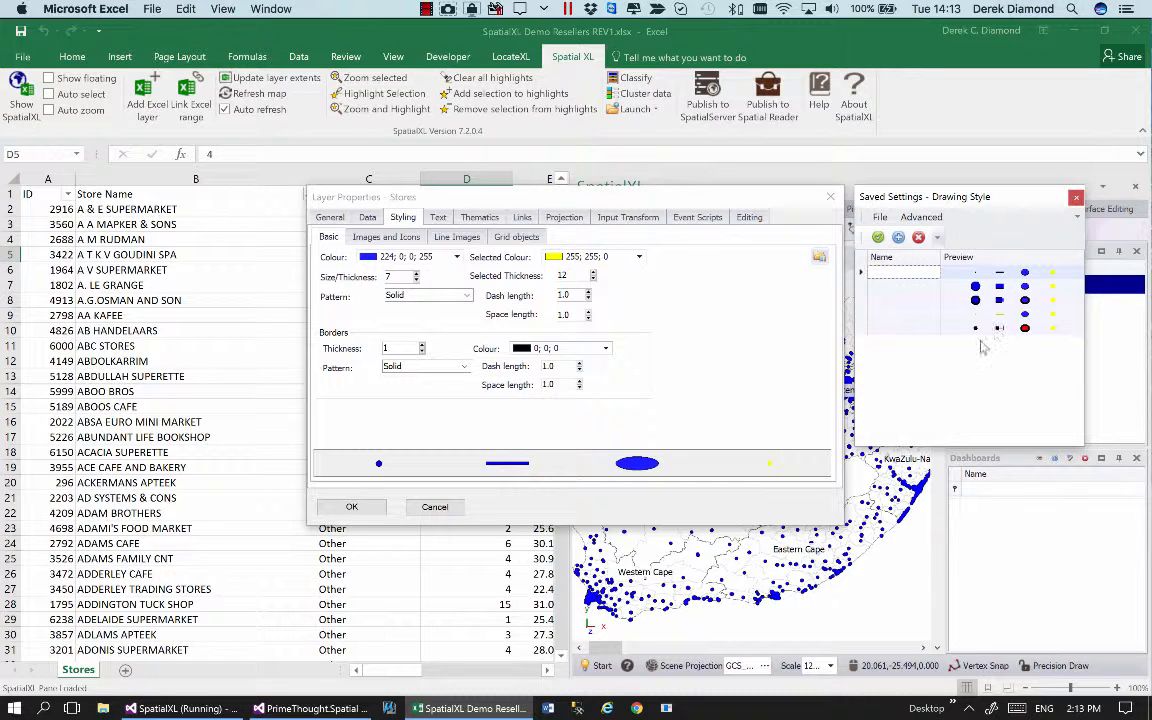
Start loading a drawing style file, dismiss the file selection, and look over the file options again.
{"action": "left_click", "coordinate": [880, 217]}
{"action": "left_click", "coordinate": [900, 258]}
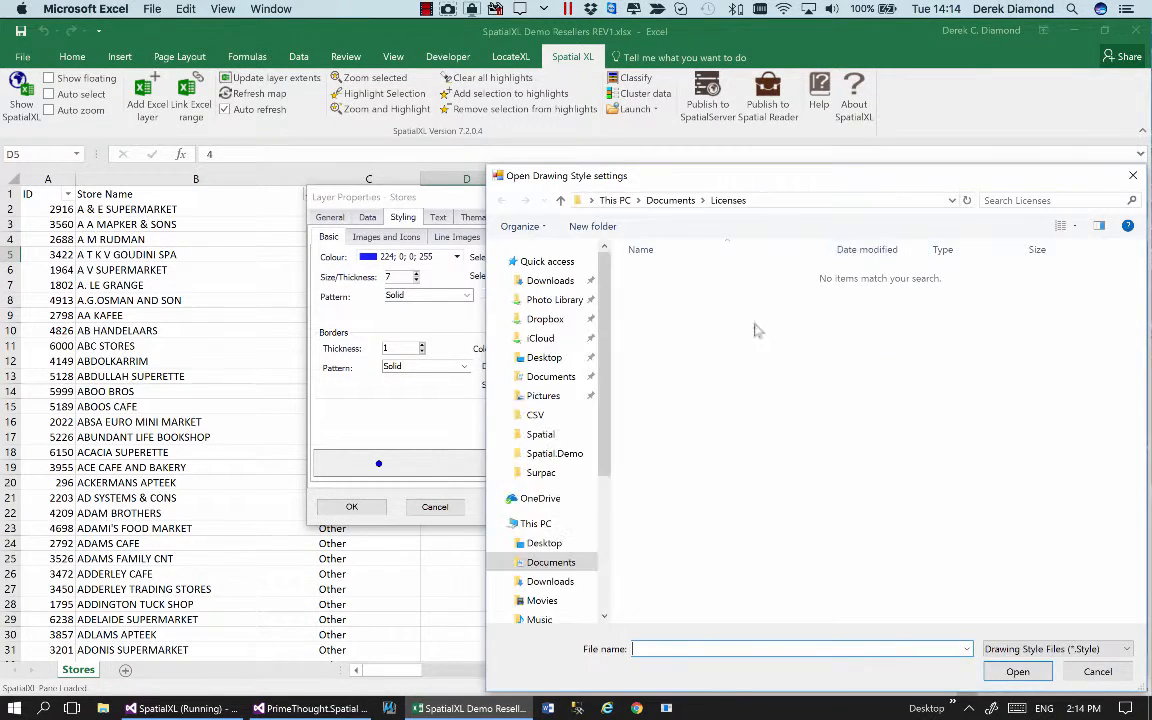
{"action": "left_click_drag", "start_coordinate": [648, 178], "coordinate": [447, 145]}
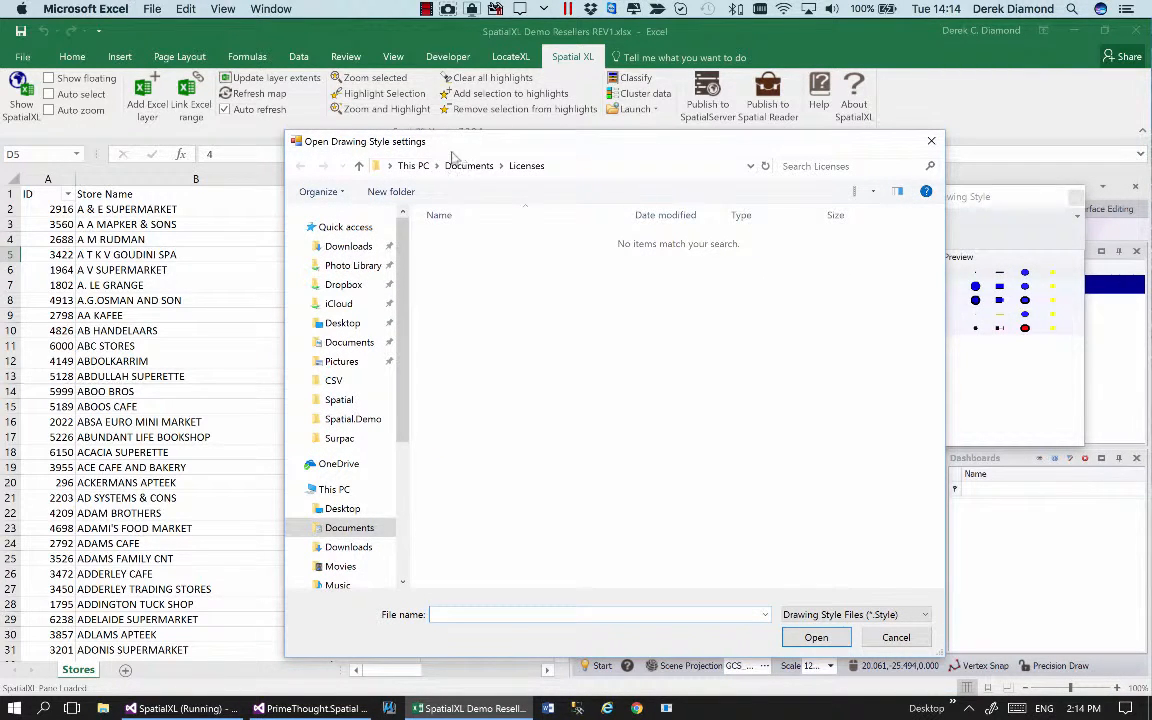
{"action": "left_click", "coordinate": [932, 143]}
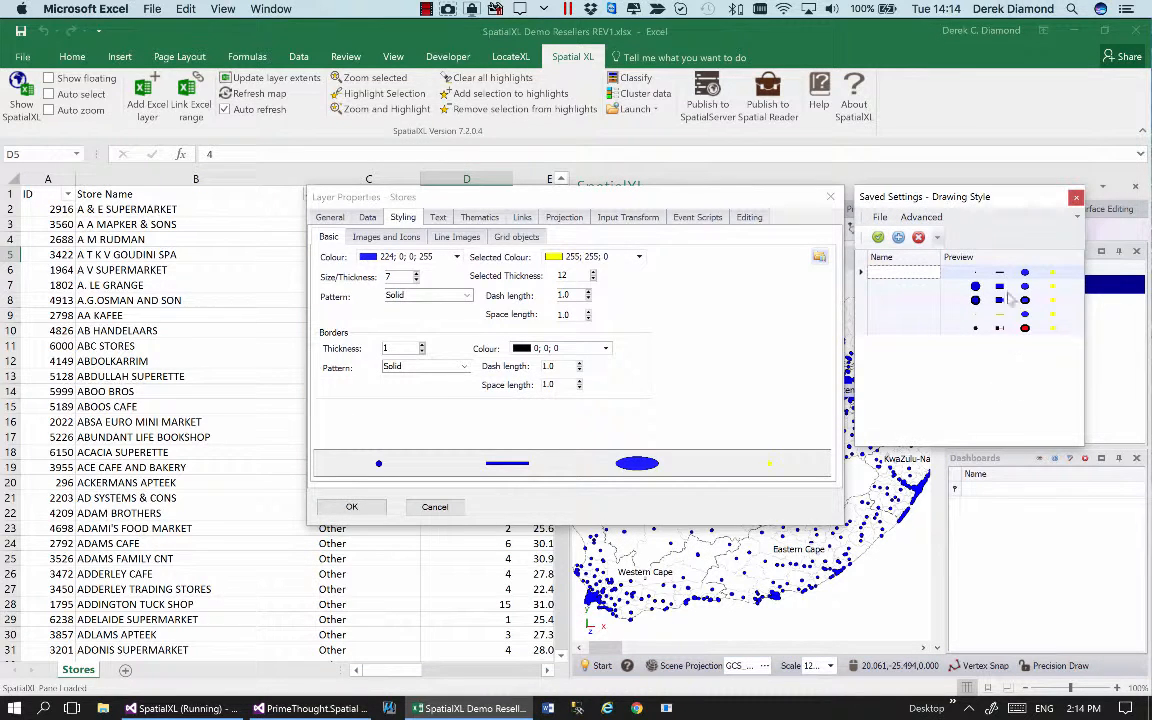
{"action": "left_click", "coordinate": [879, 217]}
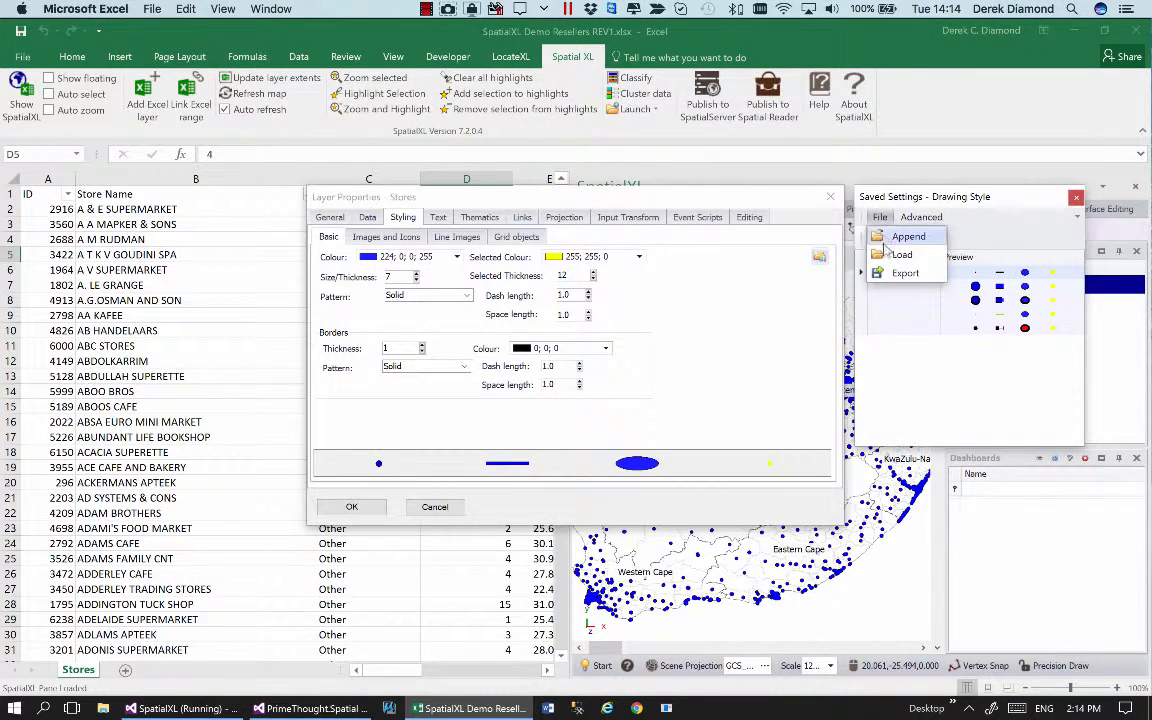
{"action": "left_click", "coordinate": [991, 371]}
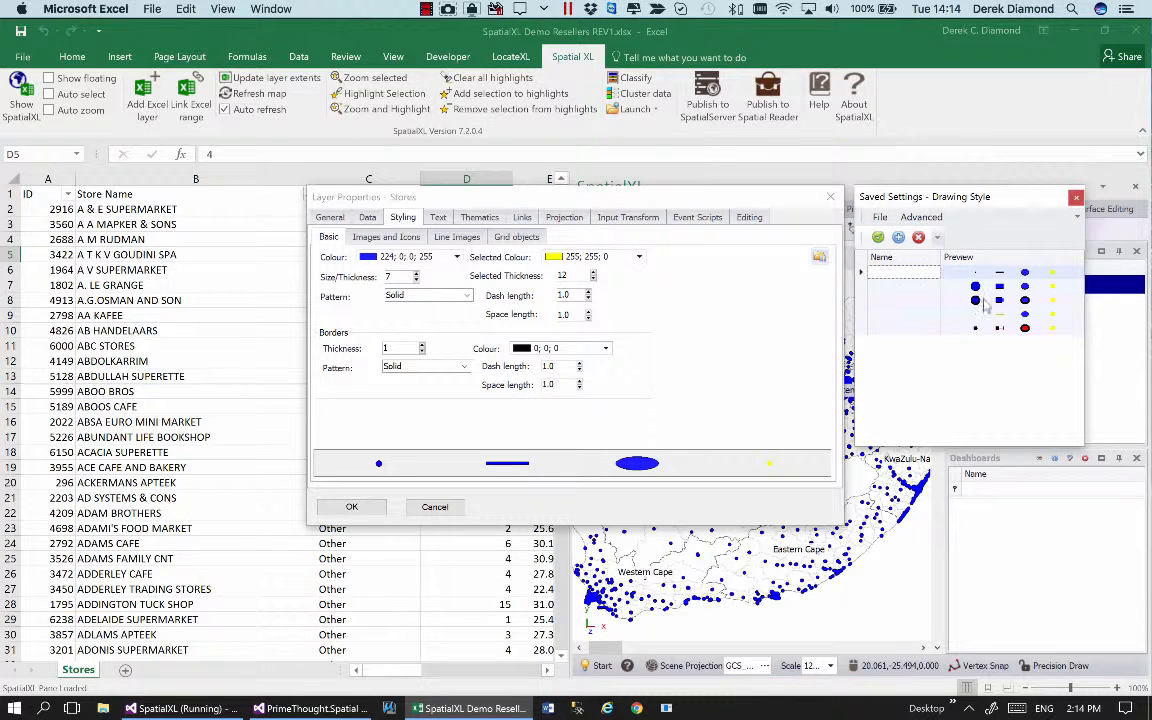
Export all saved settings to the Desktop as a settings package file named tst.
{"action": "left_click", "coordinate": [921, 218]}
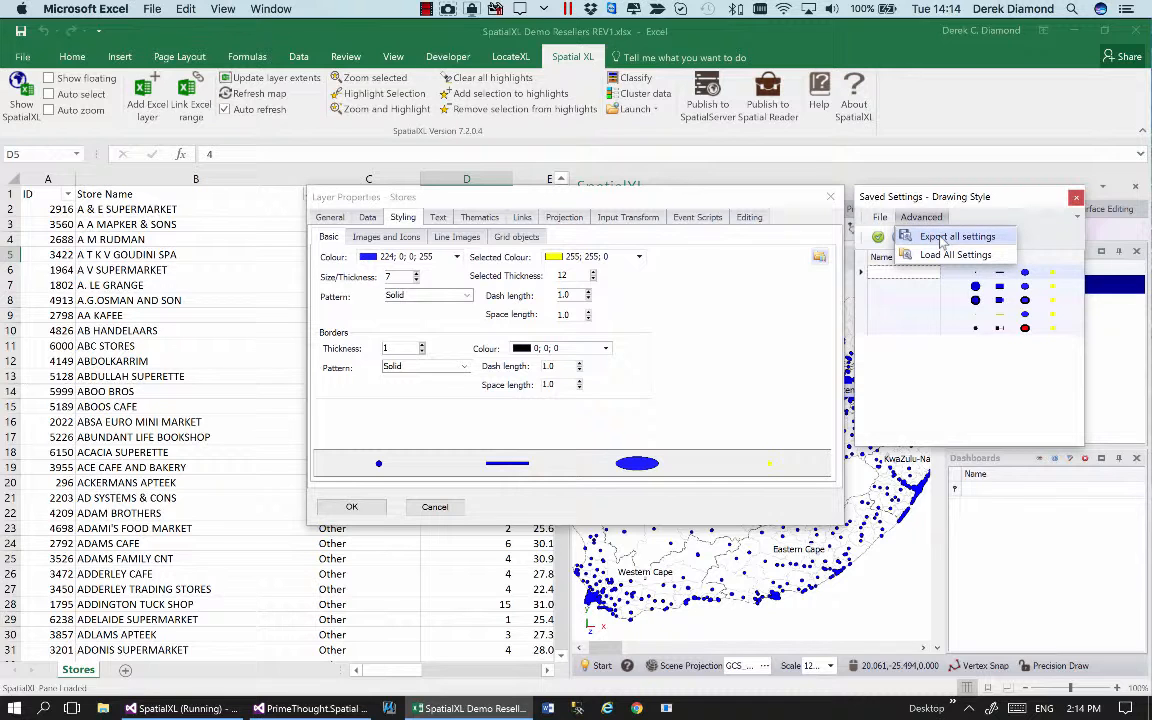
{"action": "left_click", "coordinate": [945, 236]}
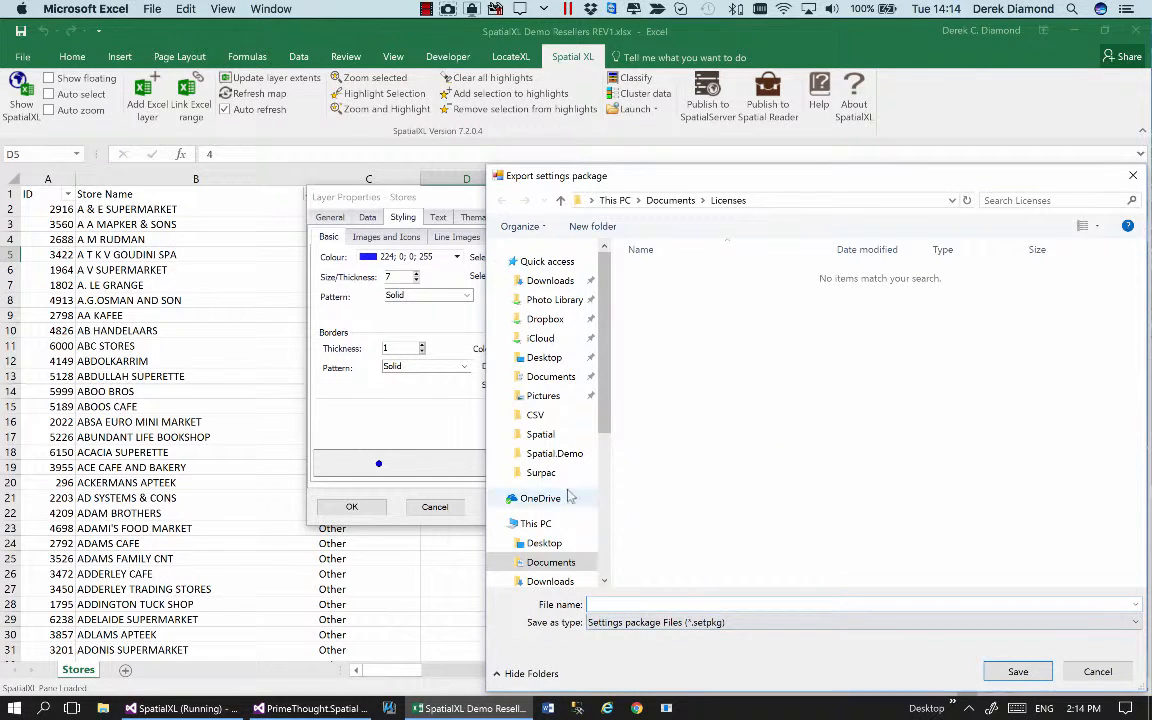
{"action": "left_click", "coordinate": [548, 542]}
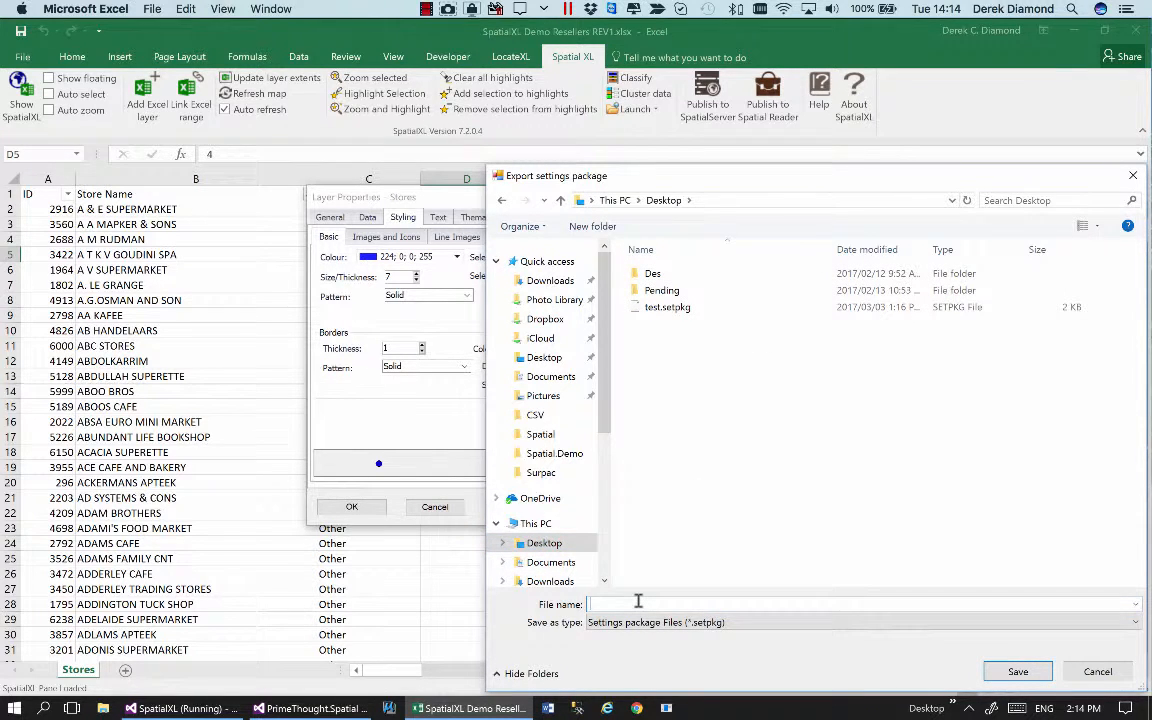
{"action": "type", "text": "t"}
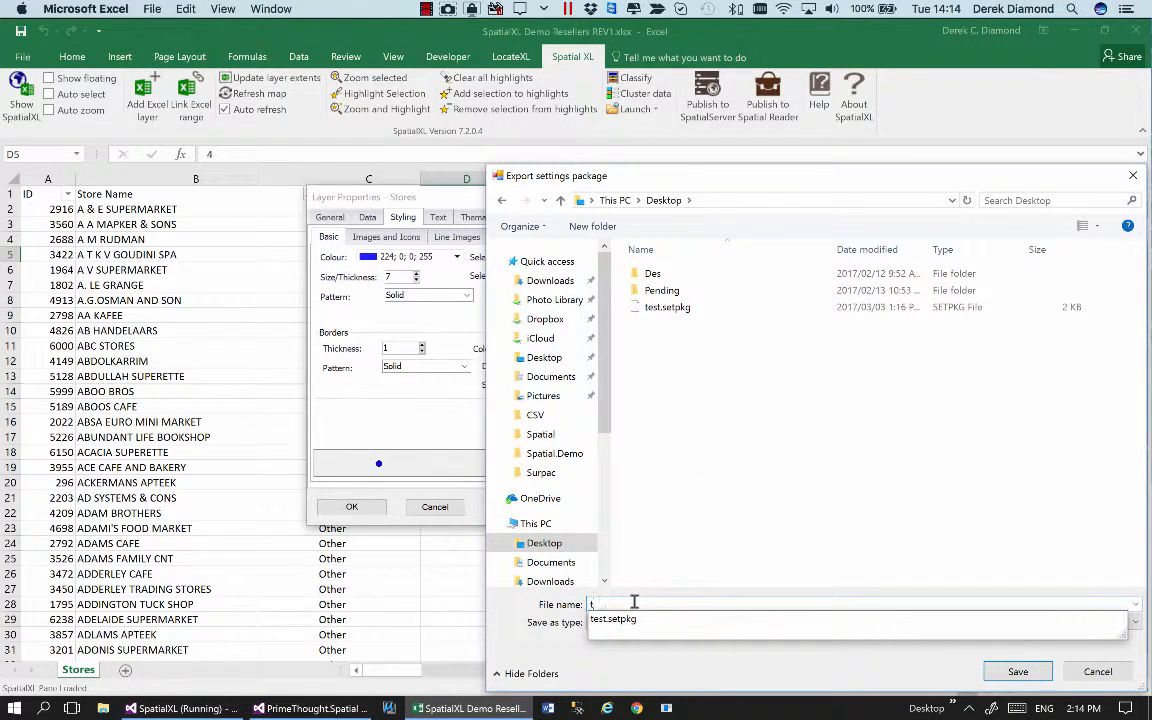
{"action": "type", "text": "st"}
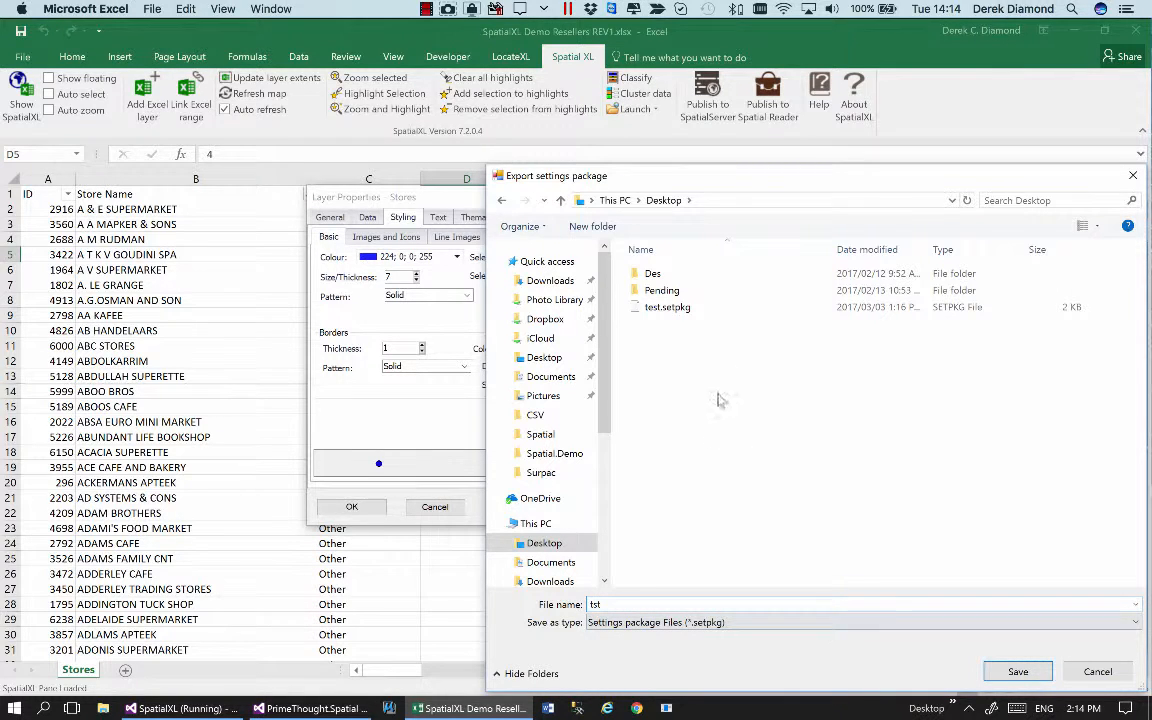
{"action": "left_click", "coordinate": [1008, 674]}
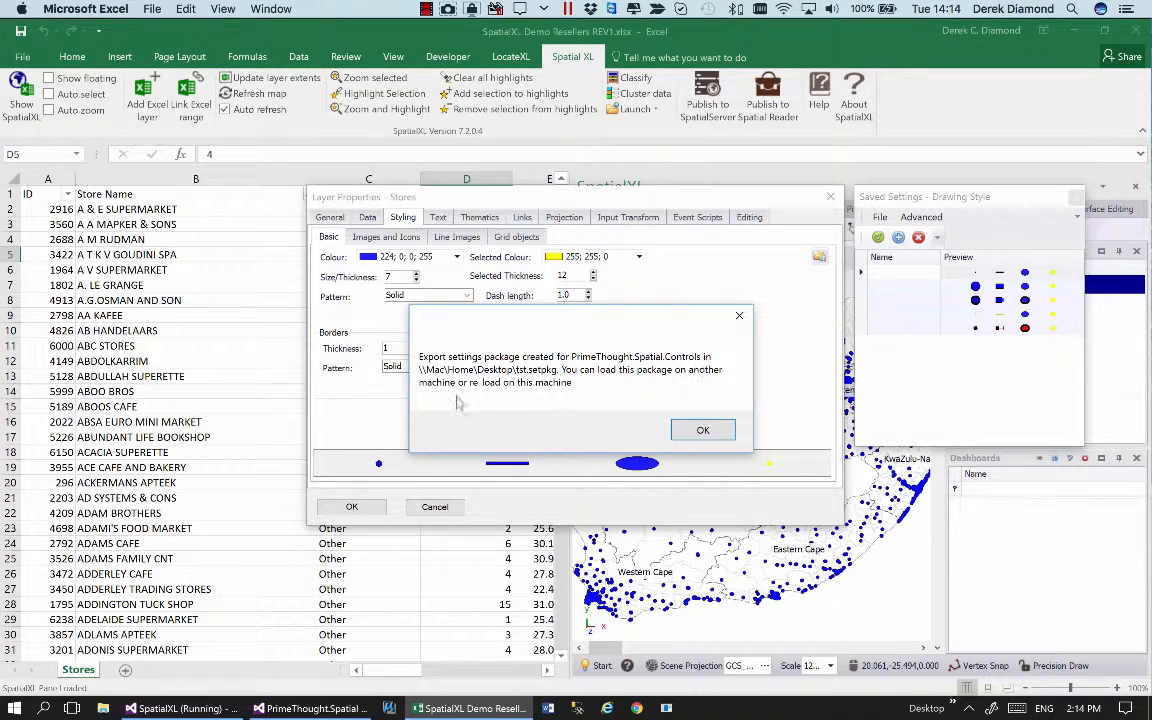
{"action": "left_click", "coordinate": [703, 431]}
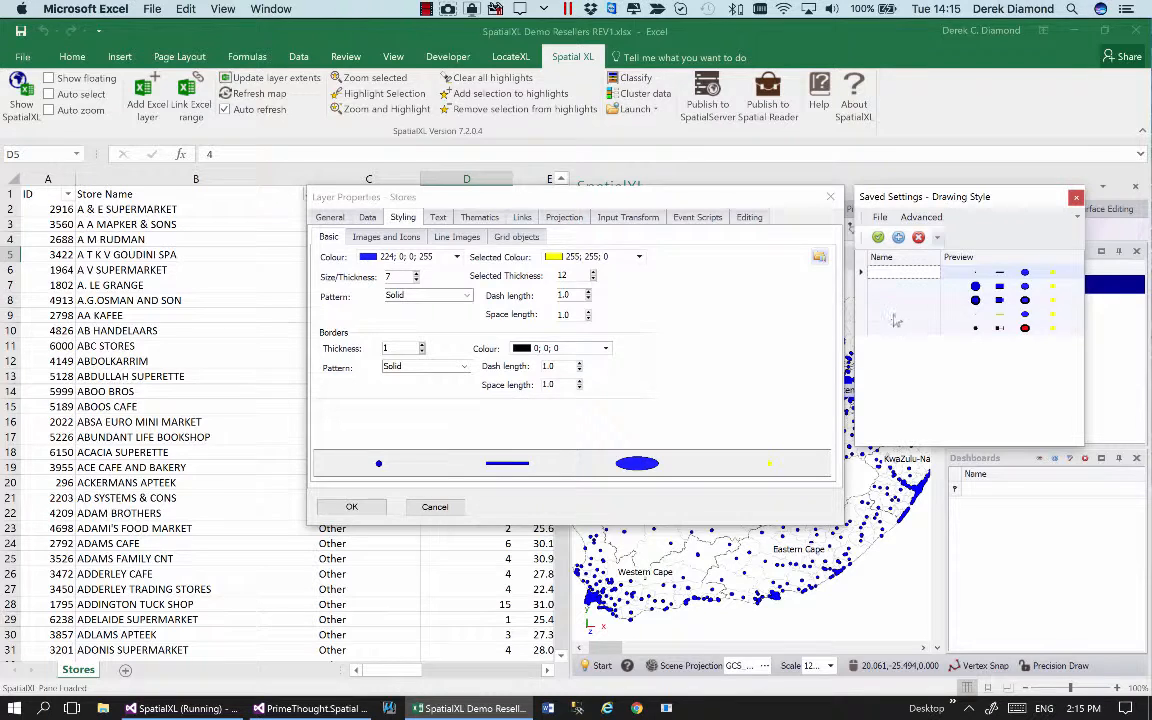
Start loading all settings from a package, cancel the replacement, and close the saved settings and layer properties.
{"action": "left_click", "coordinate": [921, 217]}
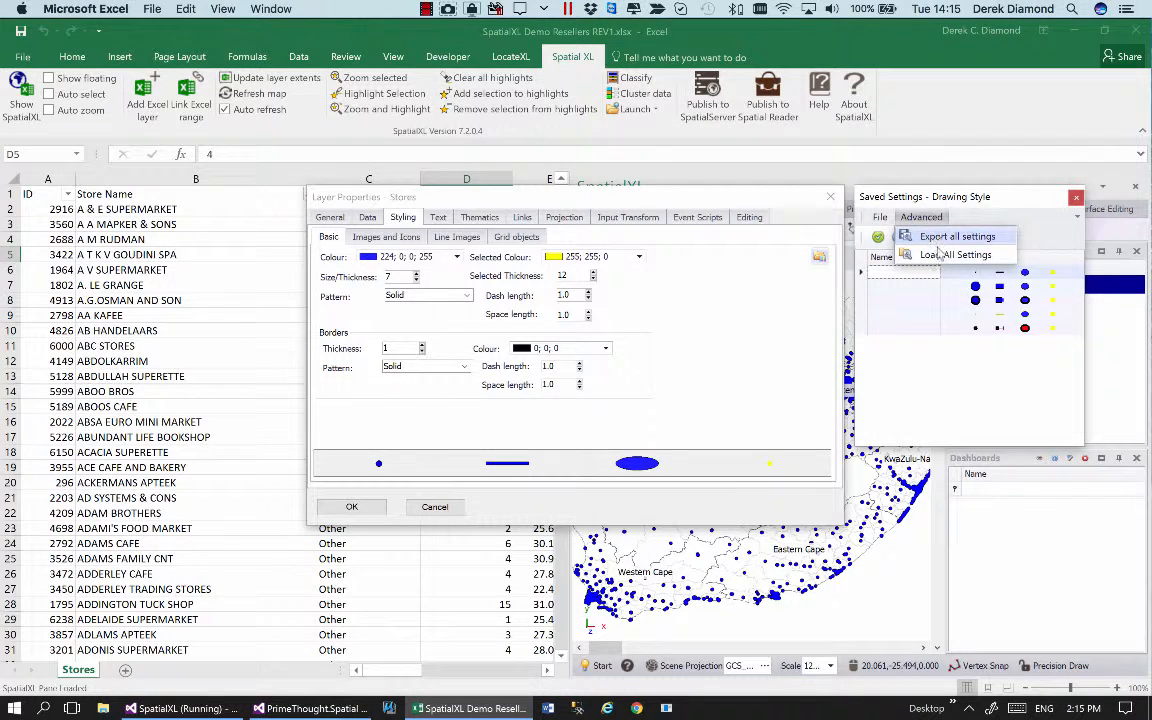
{"action": "left_click", "coordinate": [940, 254]}
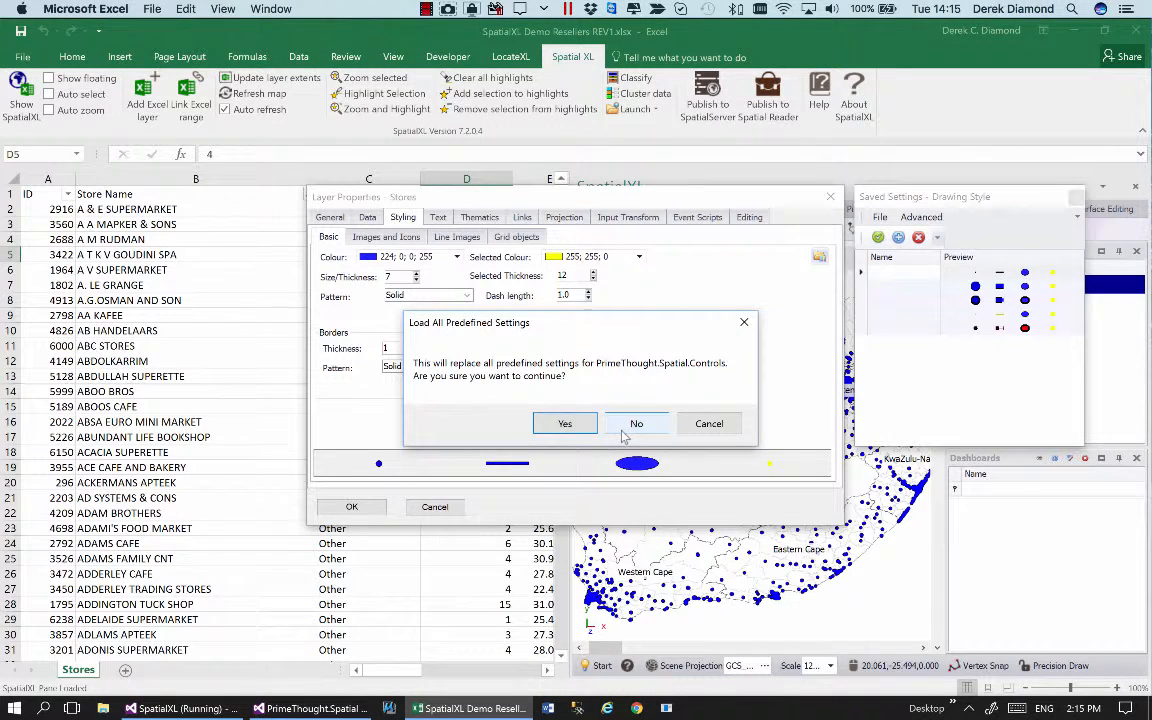
{"action": "left_click_drag", "start_coordinate": [588, 330], "coordinate": [653, 321]}
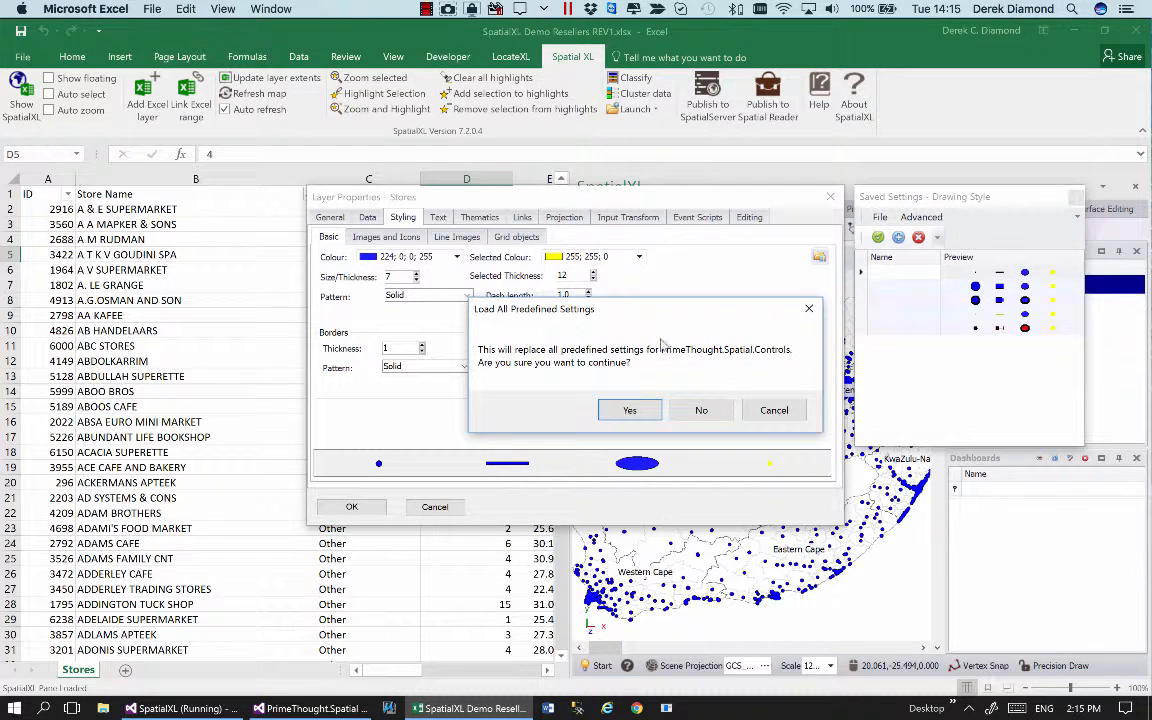
{"action": "left_click", "coordinate": [774, 411]}
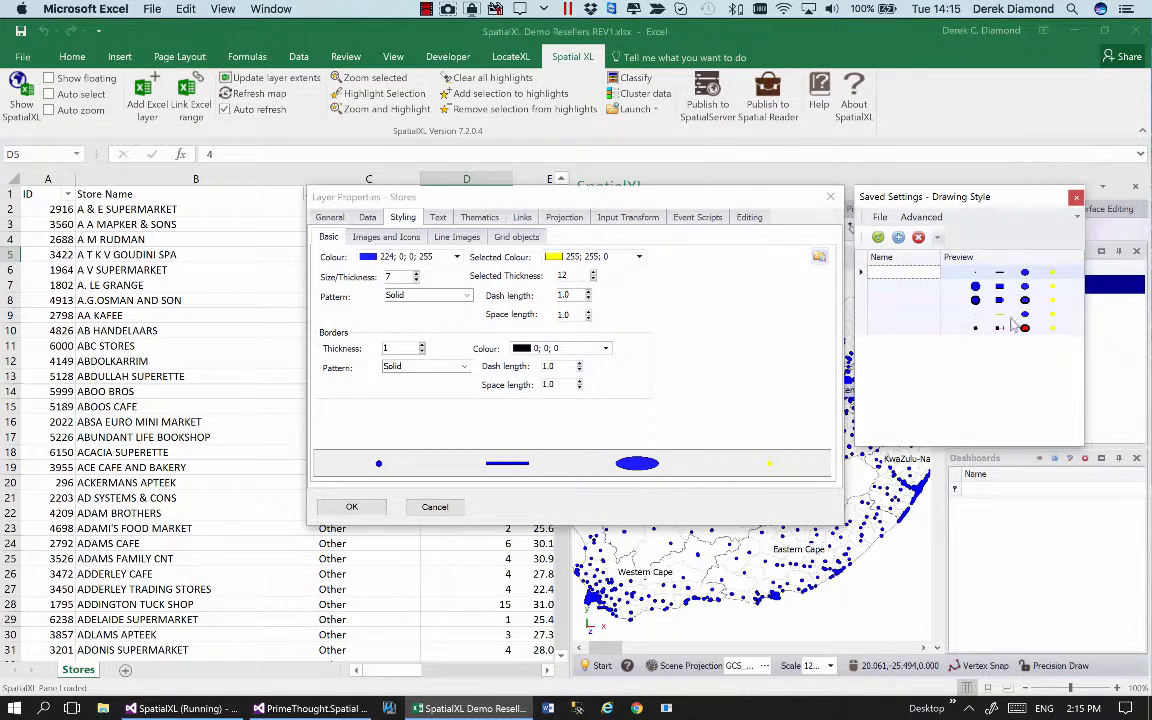
{"action": "left_click", "coordinate": [1076, 197]}
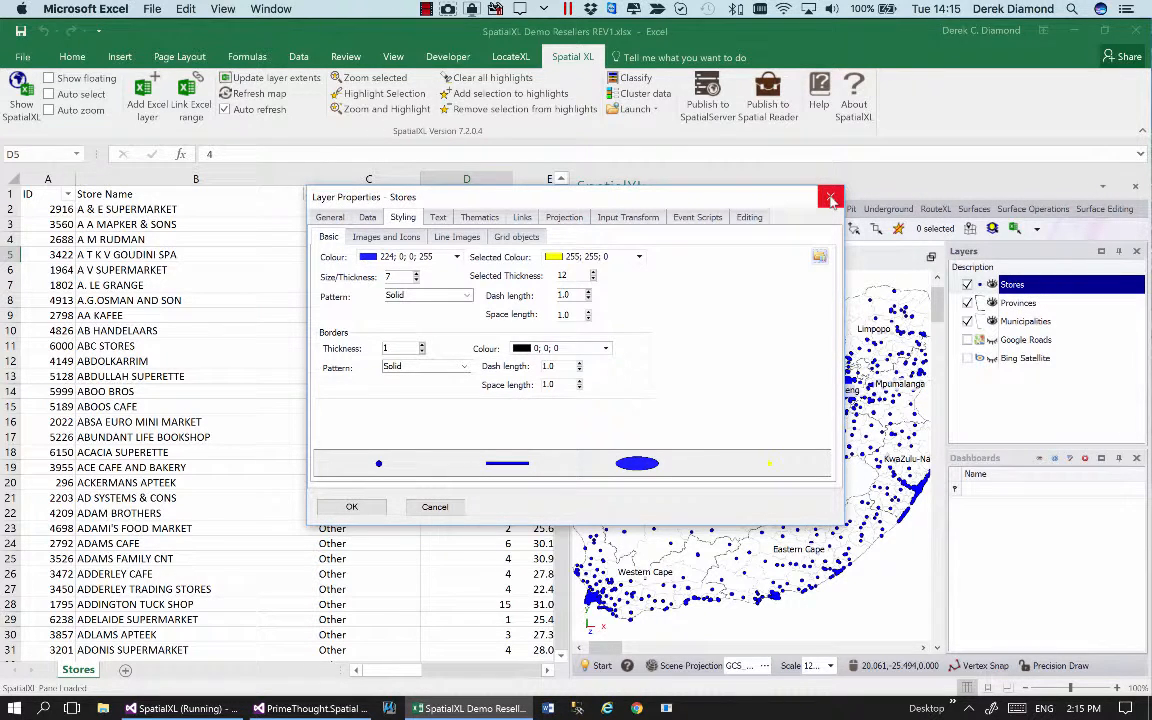
{"action": "left_click", "coordinate": [830, 200]}
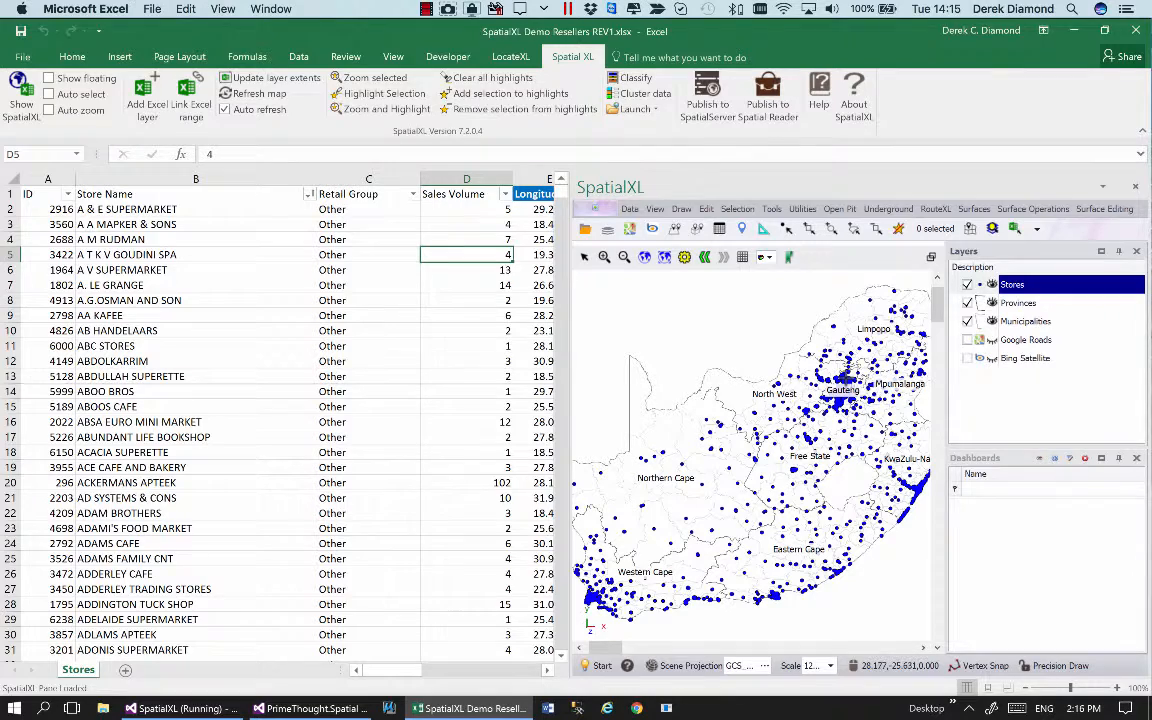
Open the Scene Tip Editor from the Stores layer's thematic scene tip settings.
{"action": "scroll", "coordinate": [852, 378], "scroll_direction": "up", "scroll_amount": 1}
{"action": "scroll", "coordinate": [845, 378], "scroll_direction": "up", "scroll_amount": 3}
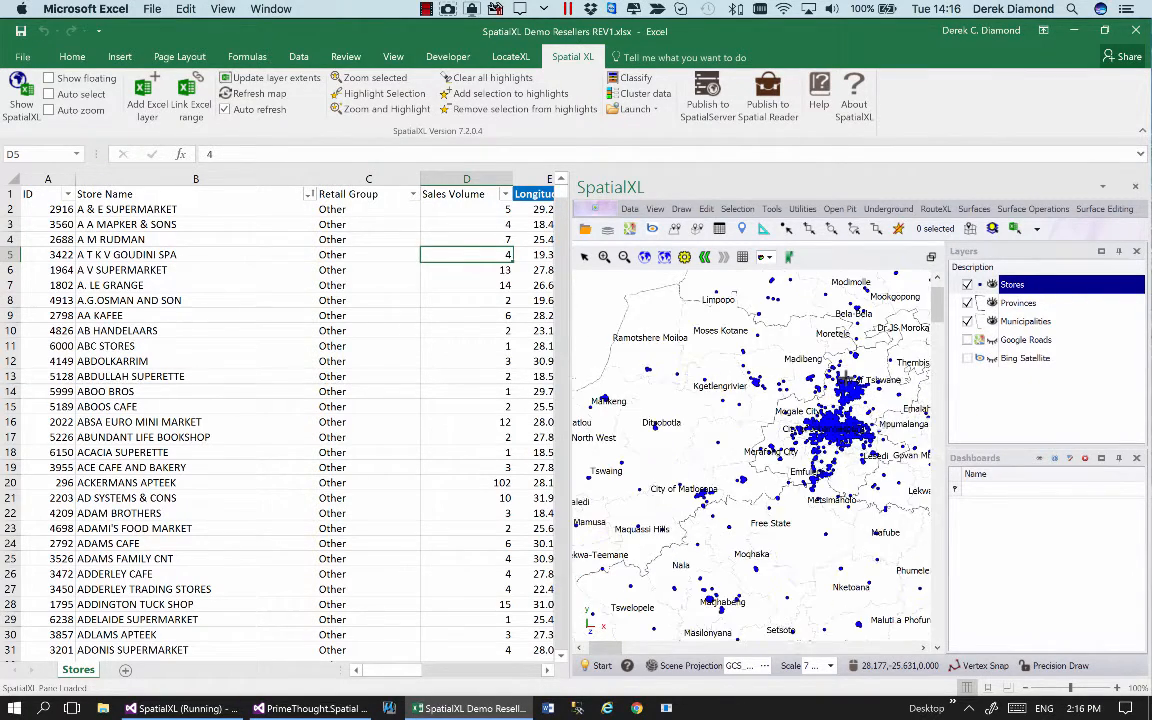
{"action": "left_click", "coordinate": [602, 664]}
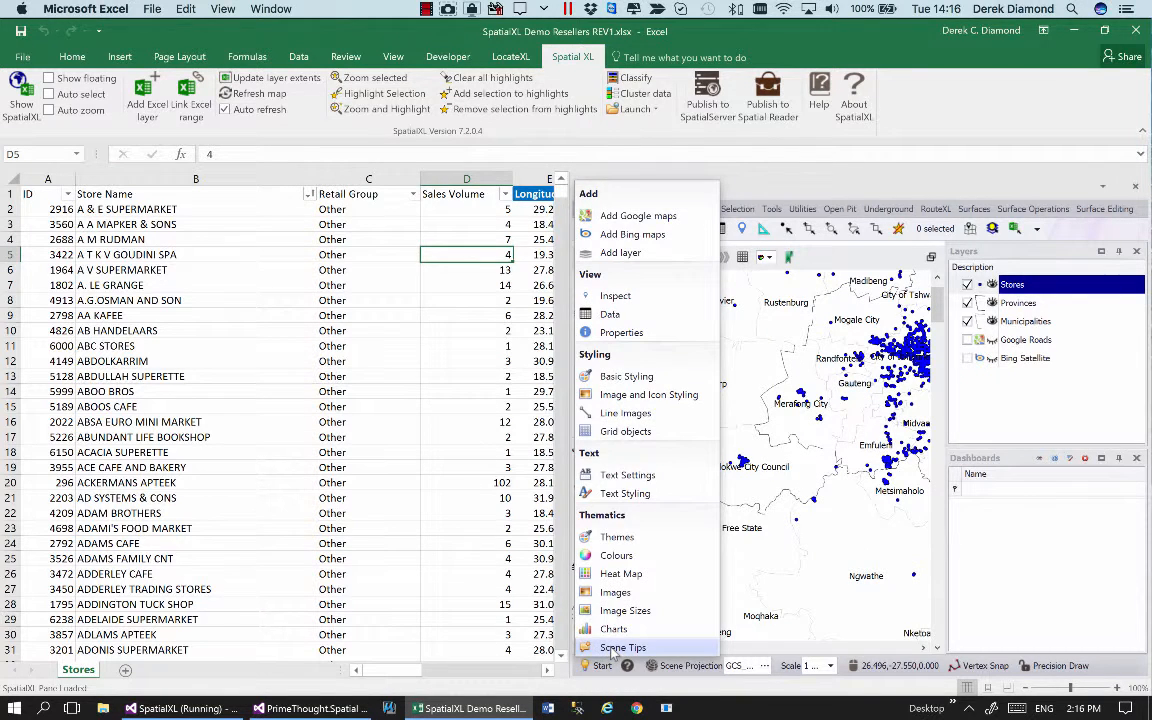
{"action": "left_click", "coordinate": [618, 648]}
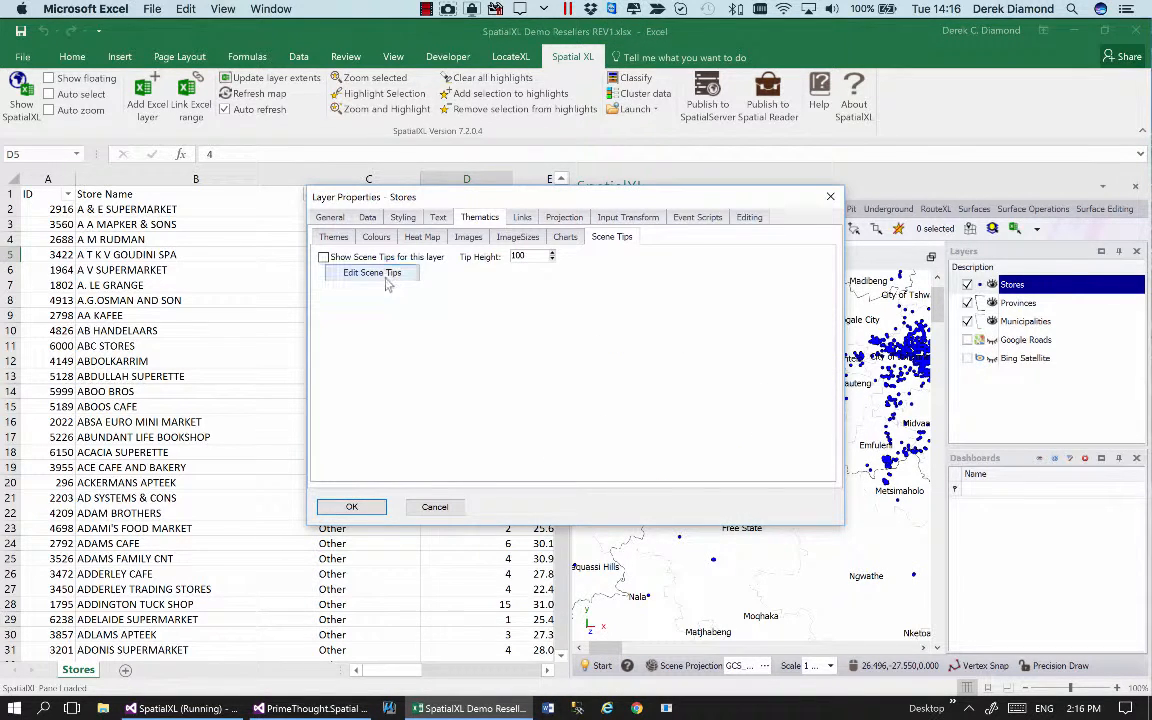
{"action": "left_click", "coordinate": [378, 275]}
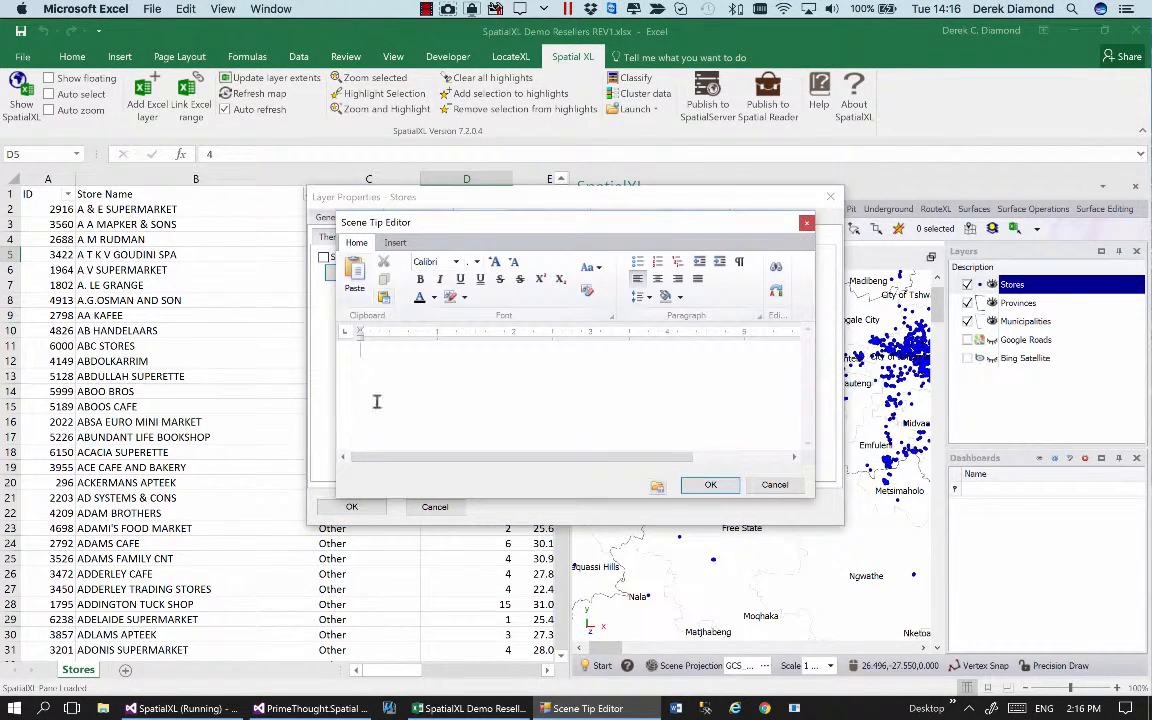
{"action": "left_click_drag", "start_coordinate": [547, 227], "coordinate": [517, 182]}
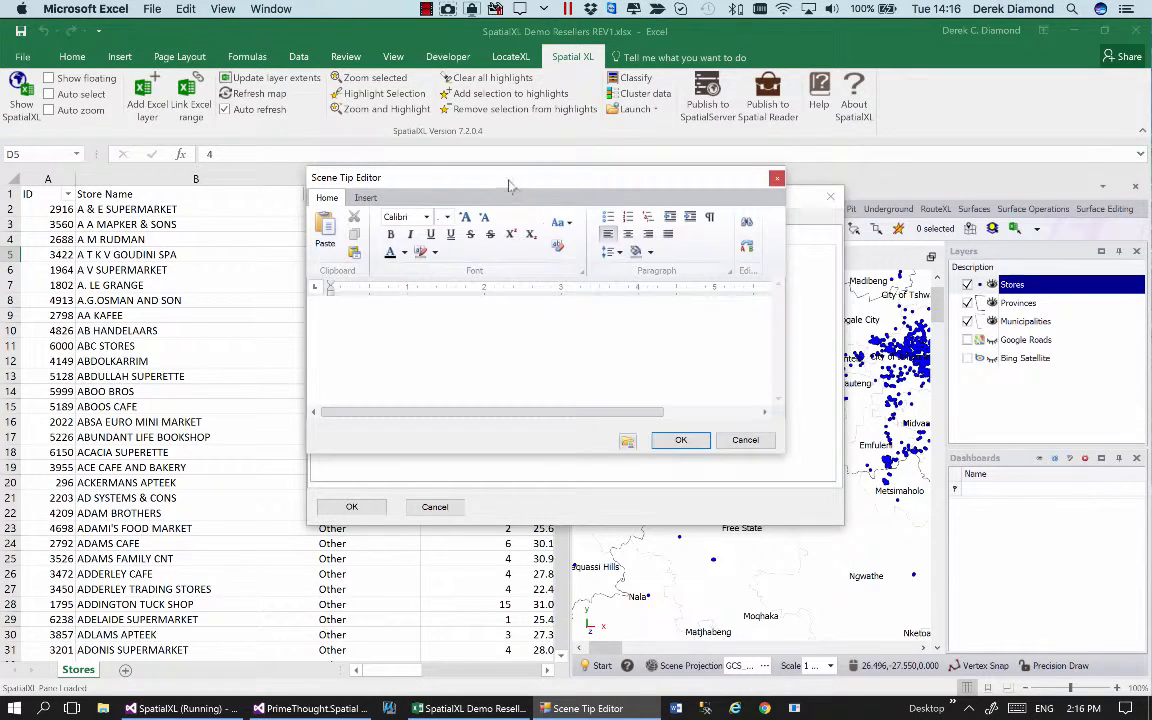
{"action": "left_click_drag", "start_coordinate": [502, 180], "coordinate": [578, 177]}
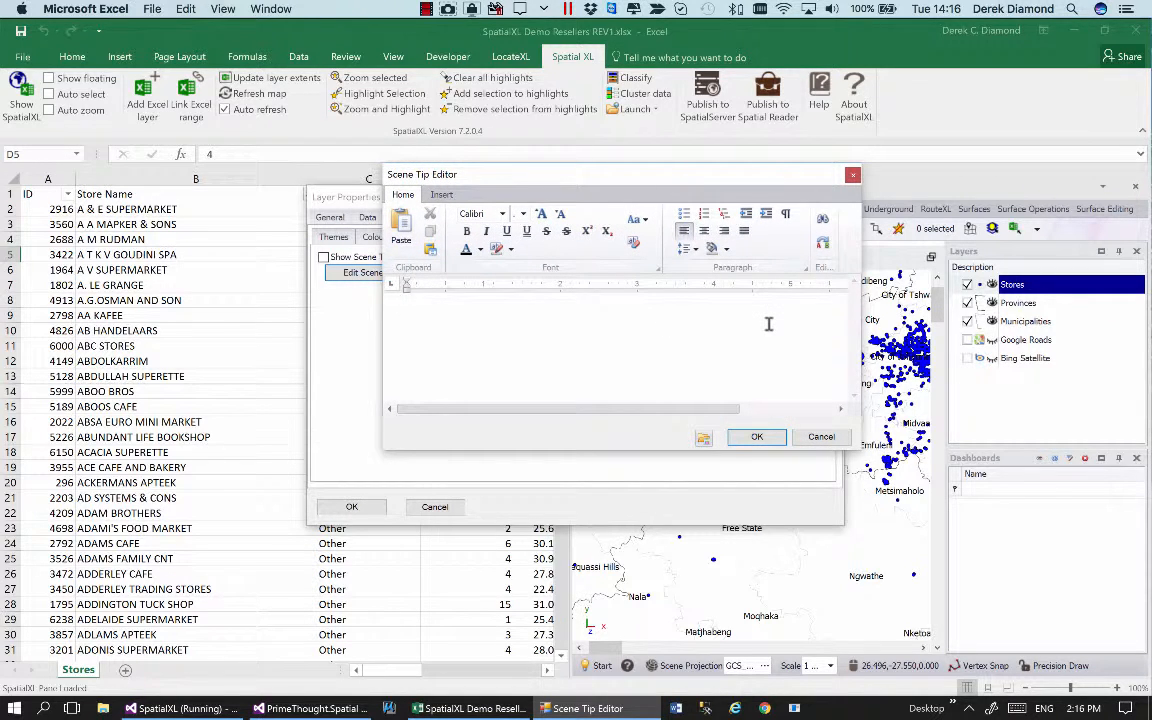
Apply the saved scene tip setting "Again" in the editor, close the saved settings, and check the Test link's target.
{"action": "left_click", "coordinate": [703, 440]}
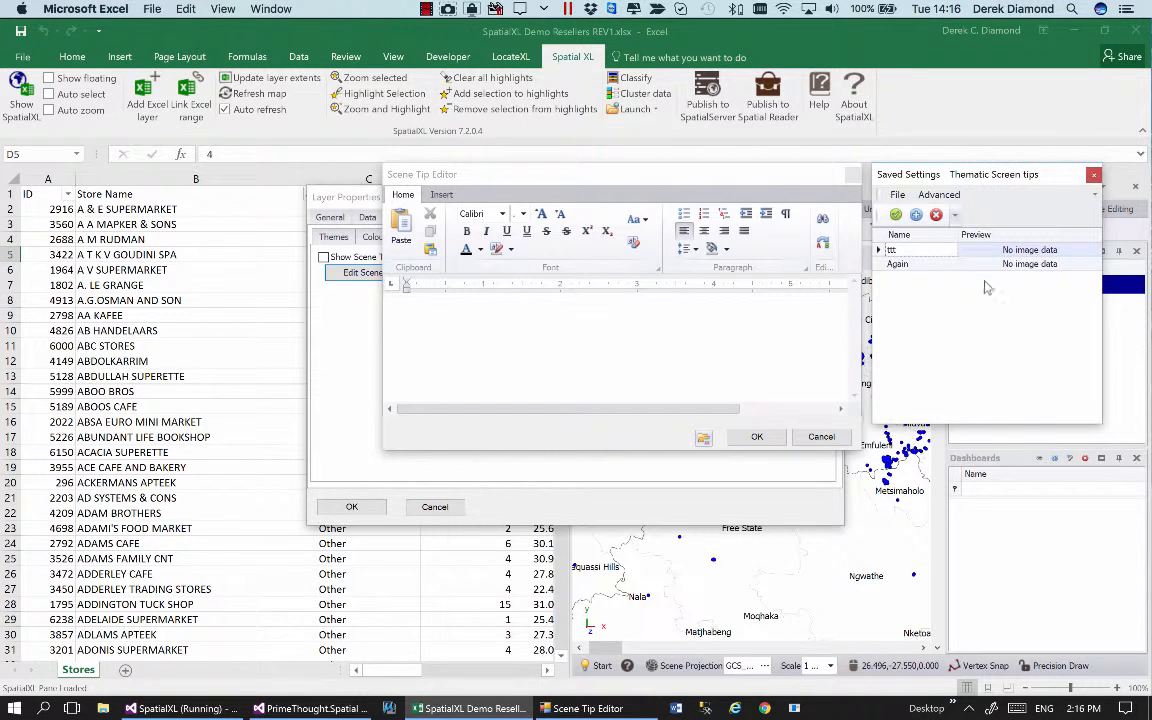
{"action": "left_click", "coordinate": [900, 264]}
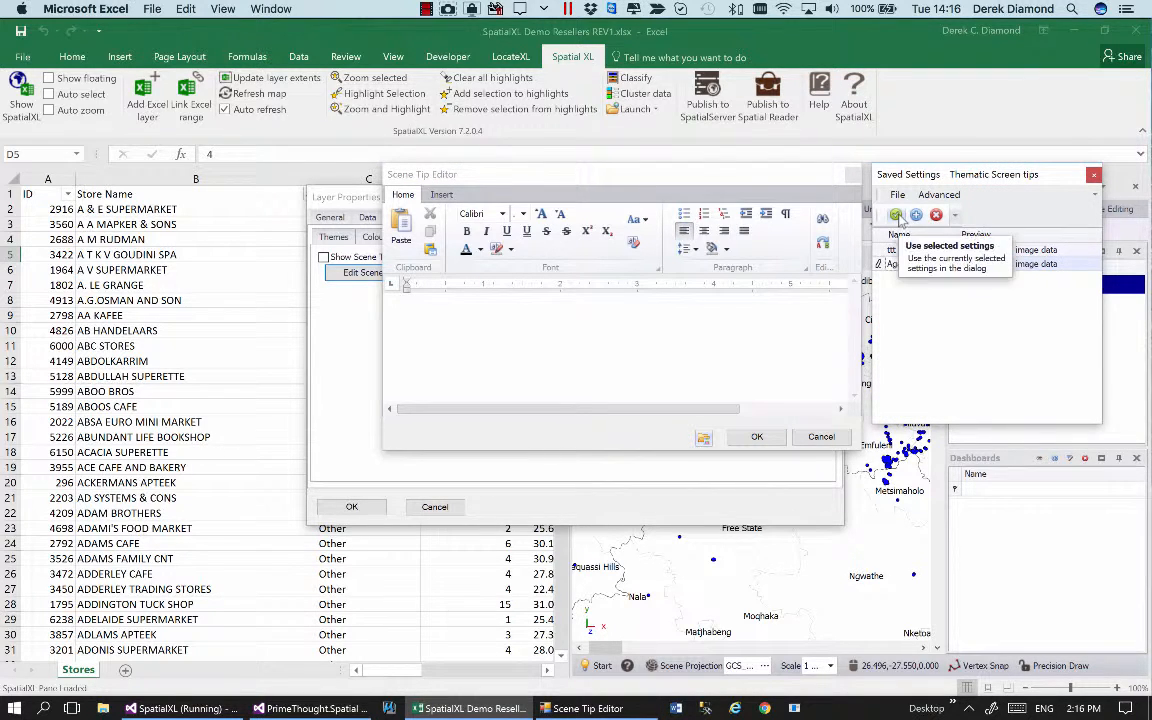
{"action": "left_click", "coordinate": [896, 216]}
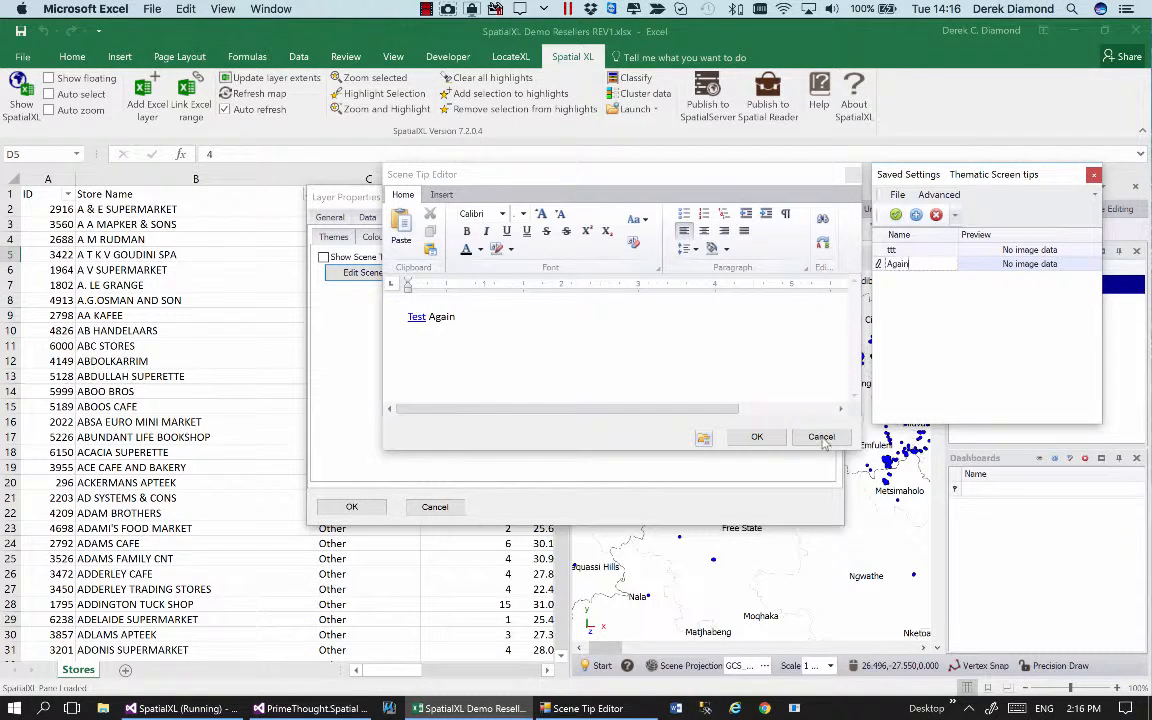
{"action": "left_click", "coordinate": [1093, 177]}
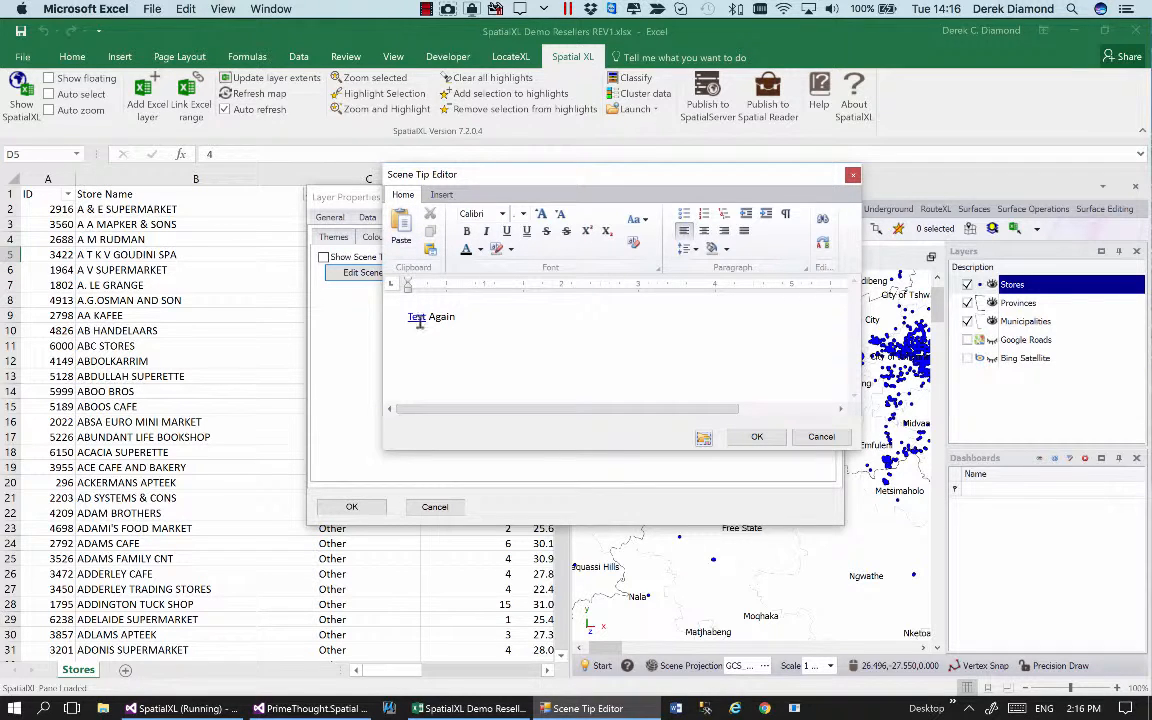
{"action": "mouse_move", "coordinate": [418, 320]}
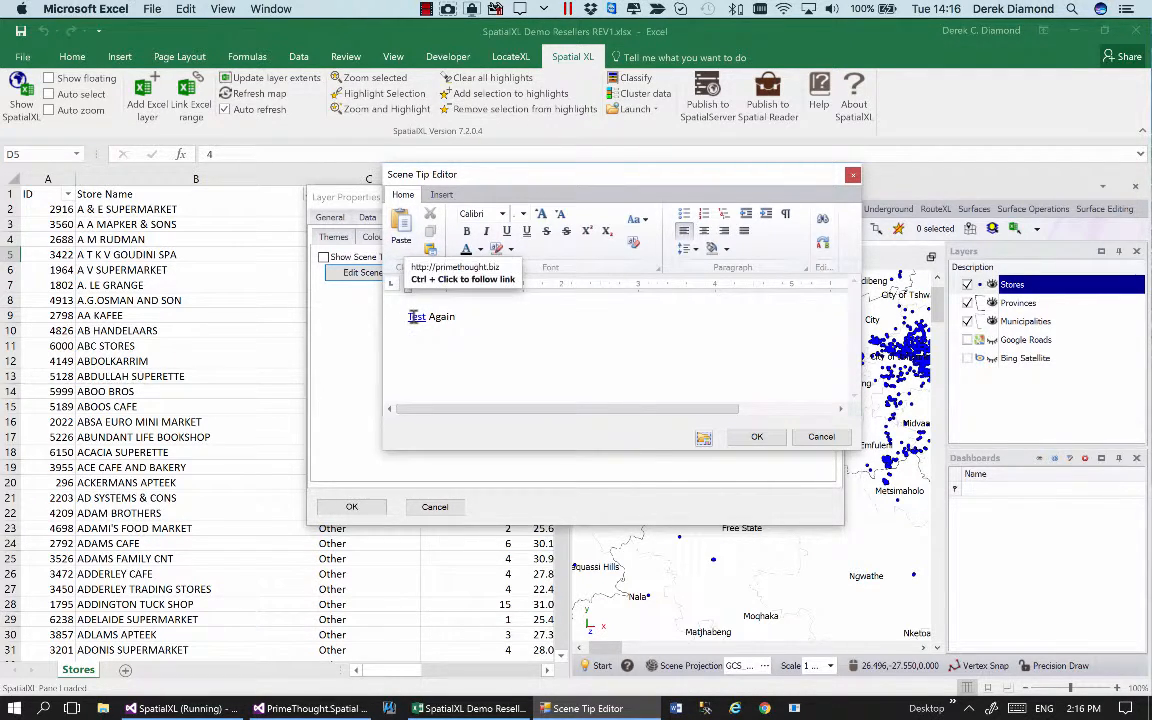
{"action": "left_click_drag", "start_coordinate": [461, 319], "coordinate": [414, 318]}
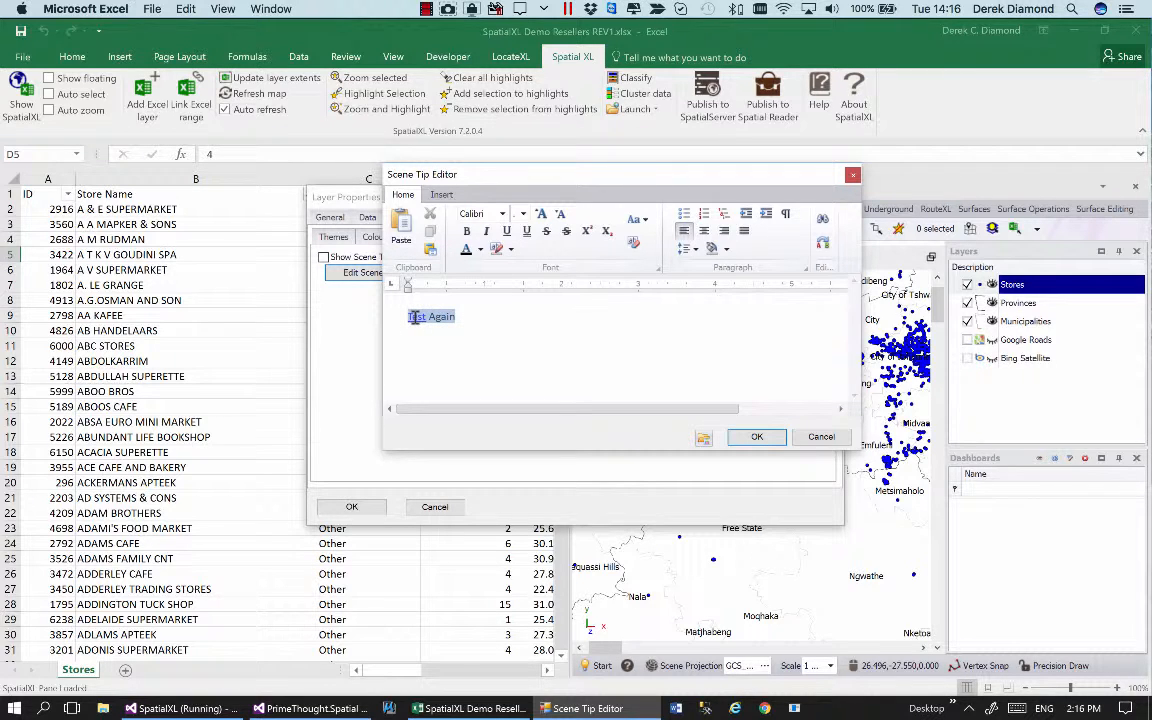
{"action": "key", "text": "Delete"}
{"action": "double_click", "coordinate": [424, 318]}
{"action": "right_click", "coordinate": [424, 320]}
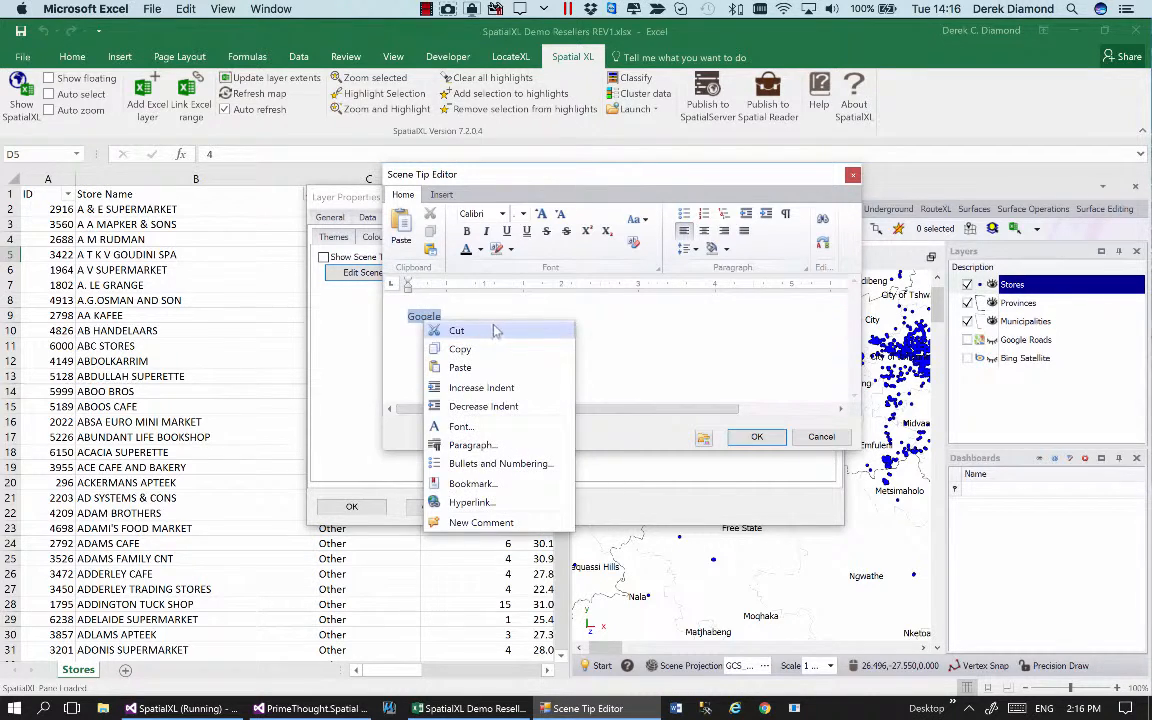
{"action": "left_click", "coordinate": [480, 502]}
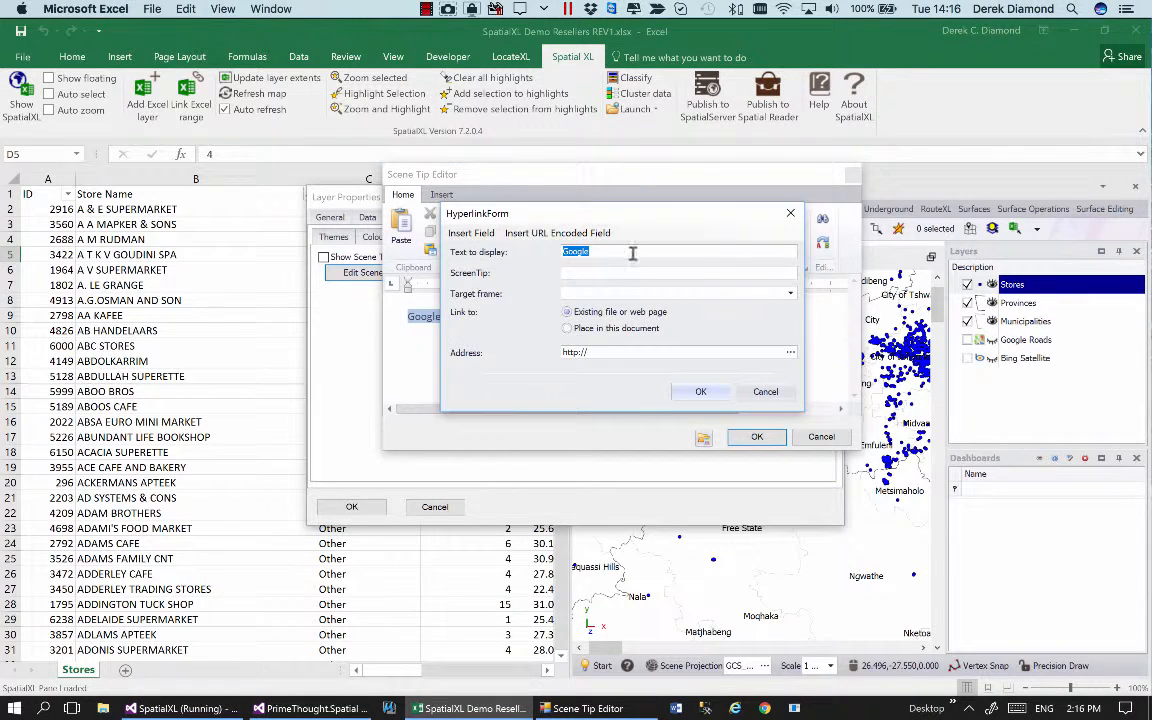
{"action": "left_click_drag", "start_coordinate": [568, 208], "coordinate": [459, 185]}
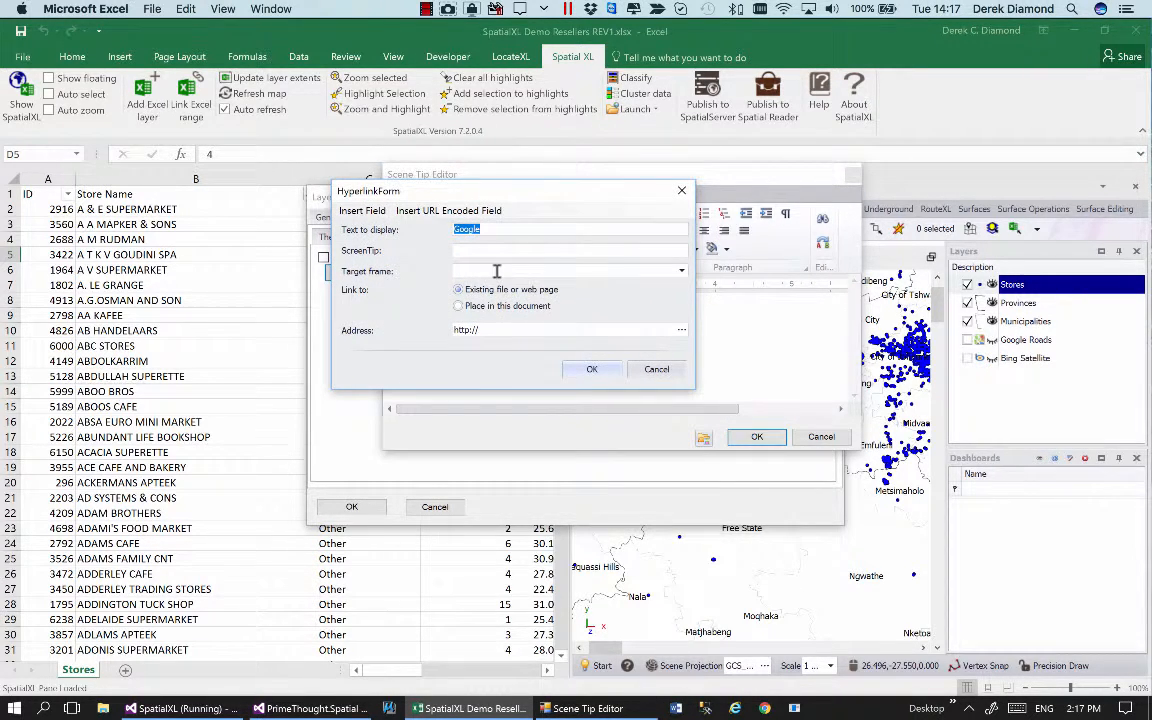
{"action": "left_click", "coordinate": [494, 329]}
{"action": "type", "text": "s/places/"}
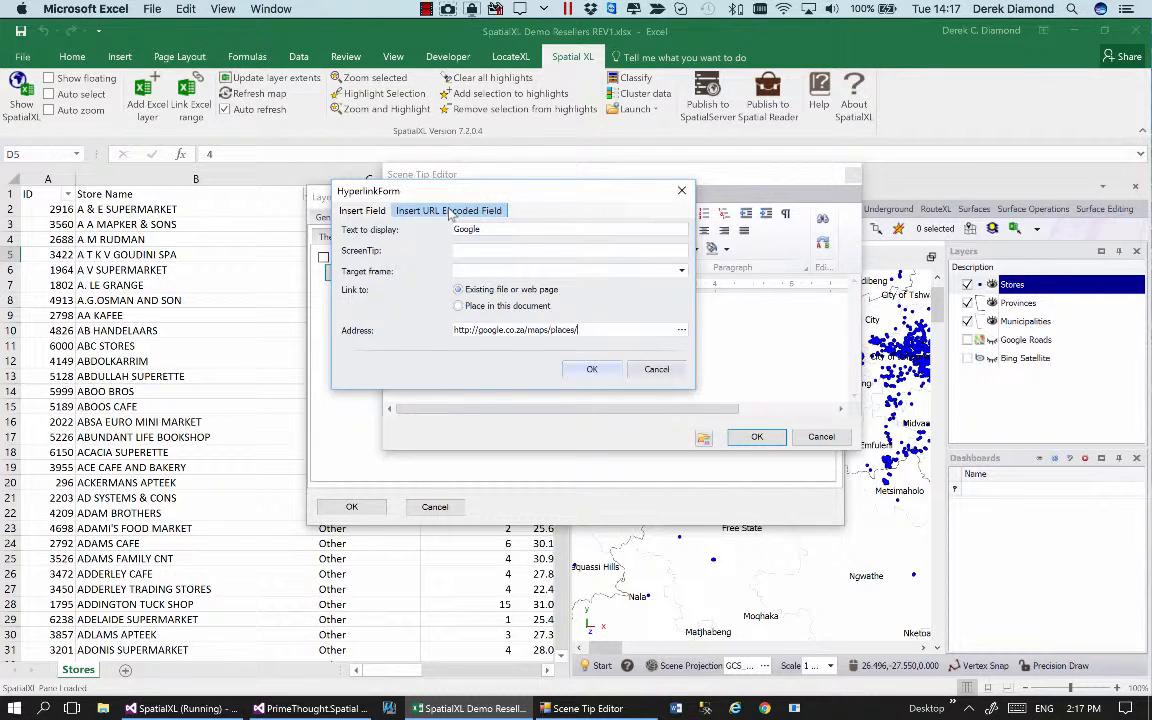
Append the URL-encoded fields Suburb, Town and Province to the link address, separated by plus signs, and apply the hyperlink.
{"action": "left_click", "coordinate": [353, 214]}
{"action": "mouse_move", "coordinate": [435, 217]}
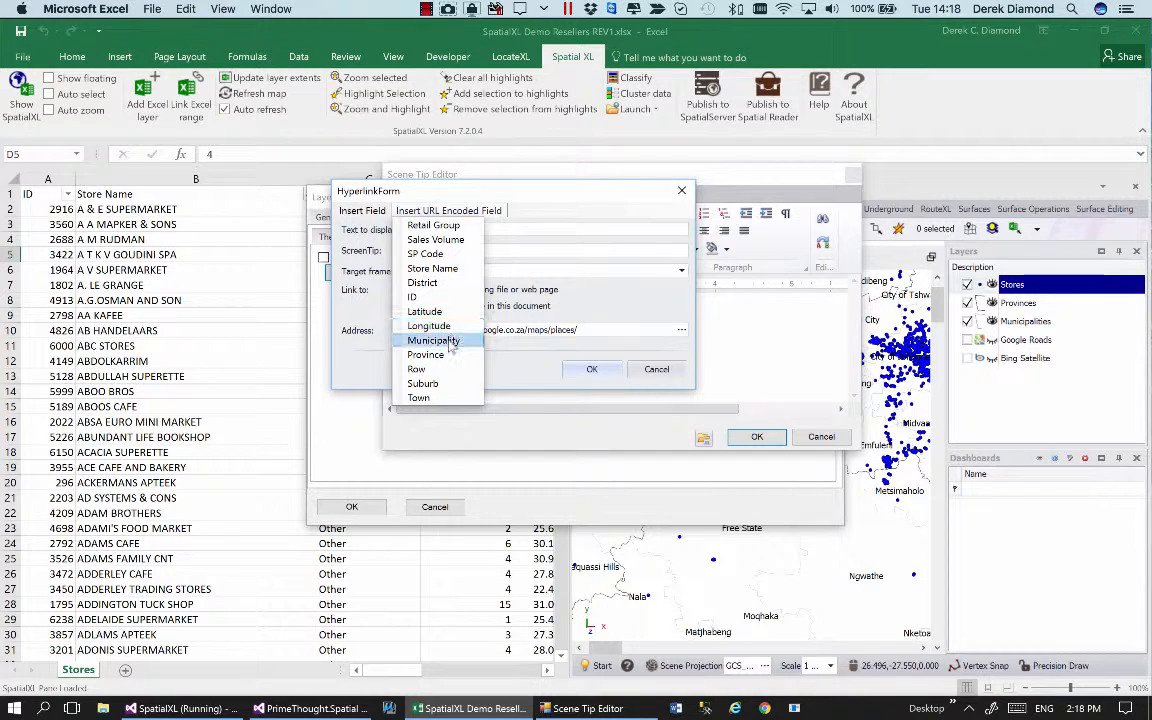
{"action": "left_click", "coordinate": [422, 384]}
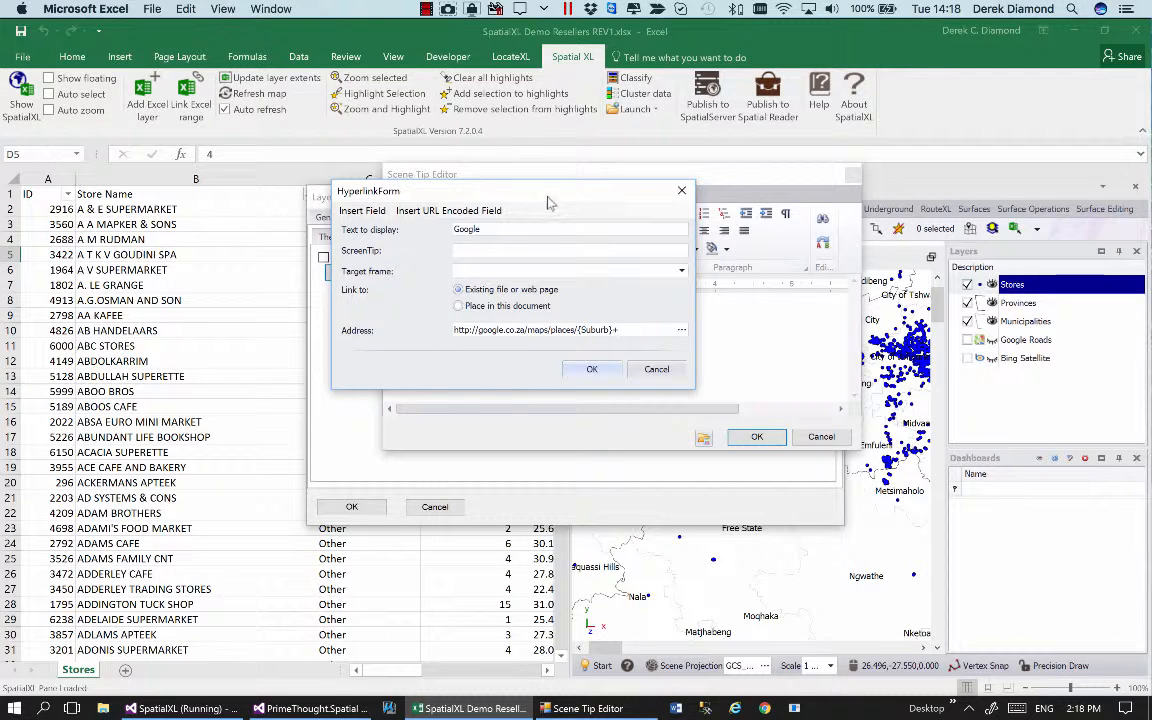
{"action": "left_click", "coordinate": [432, 207]}
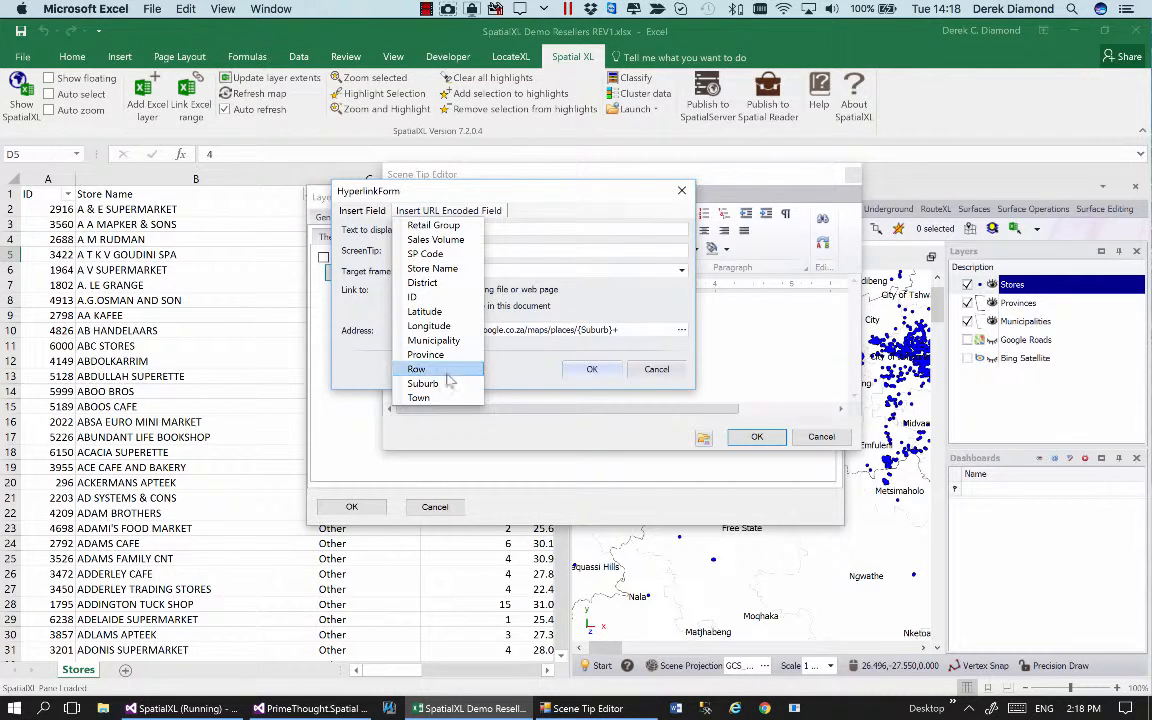
{"action": "left_click", "coordinate": [420, 397]}
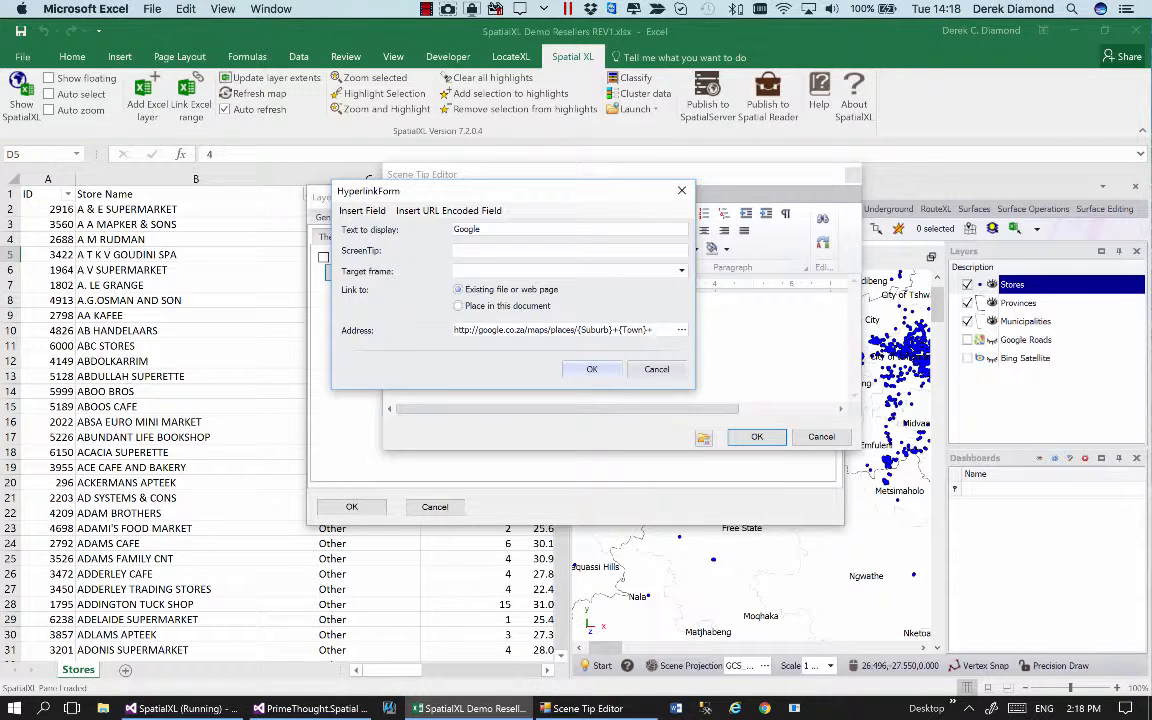
{"action": "left_click", "coordinate": [493, 210]}
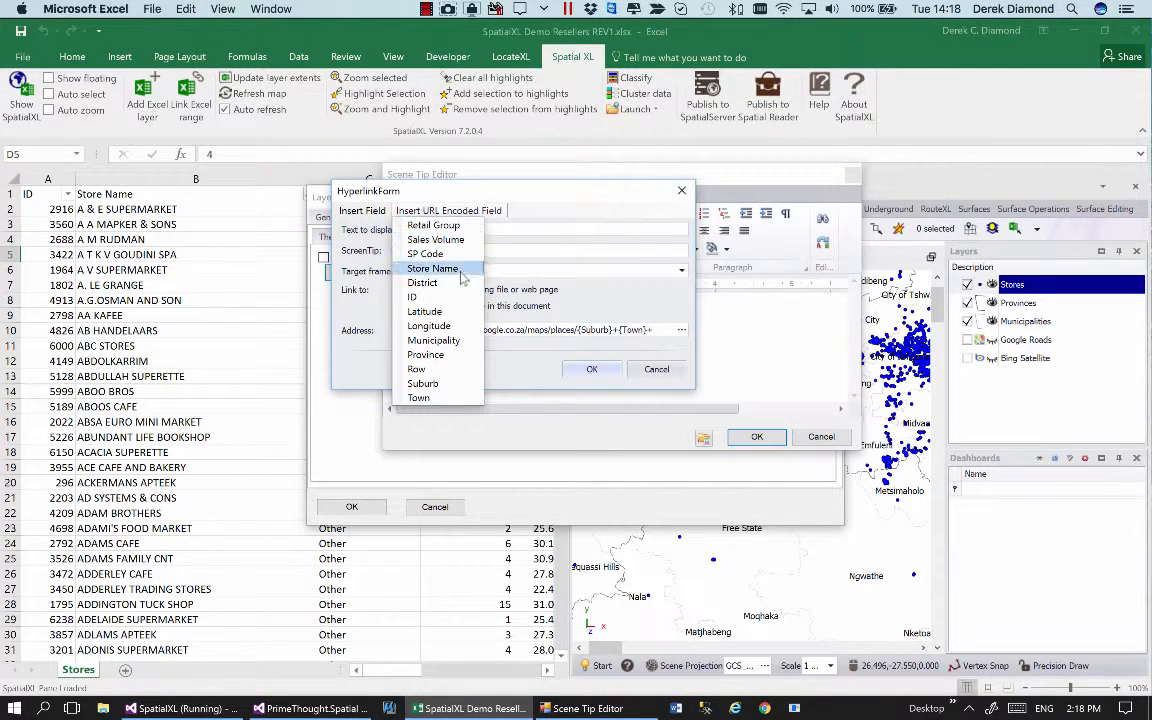
{"action": "left_click", "coordinate": [446, 355]}
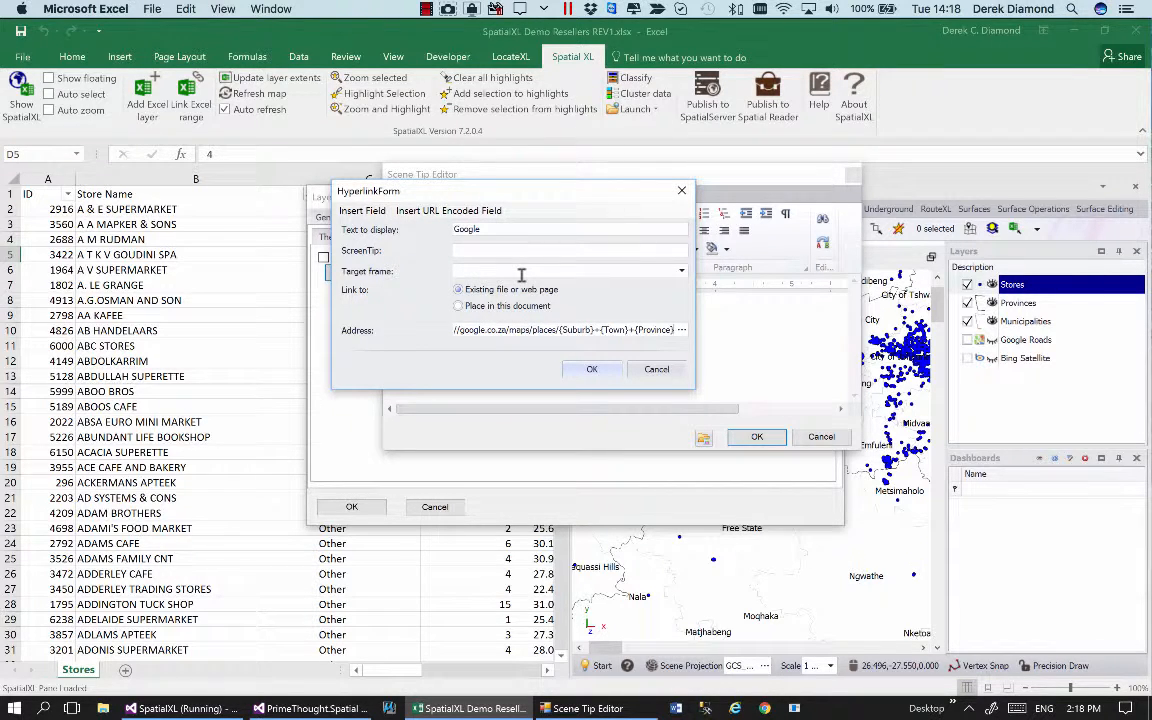
{"action": "left_click", "coordinate": [592, 369]}
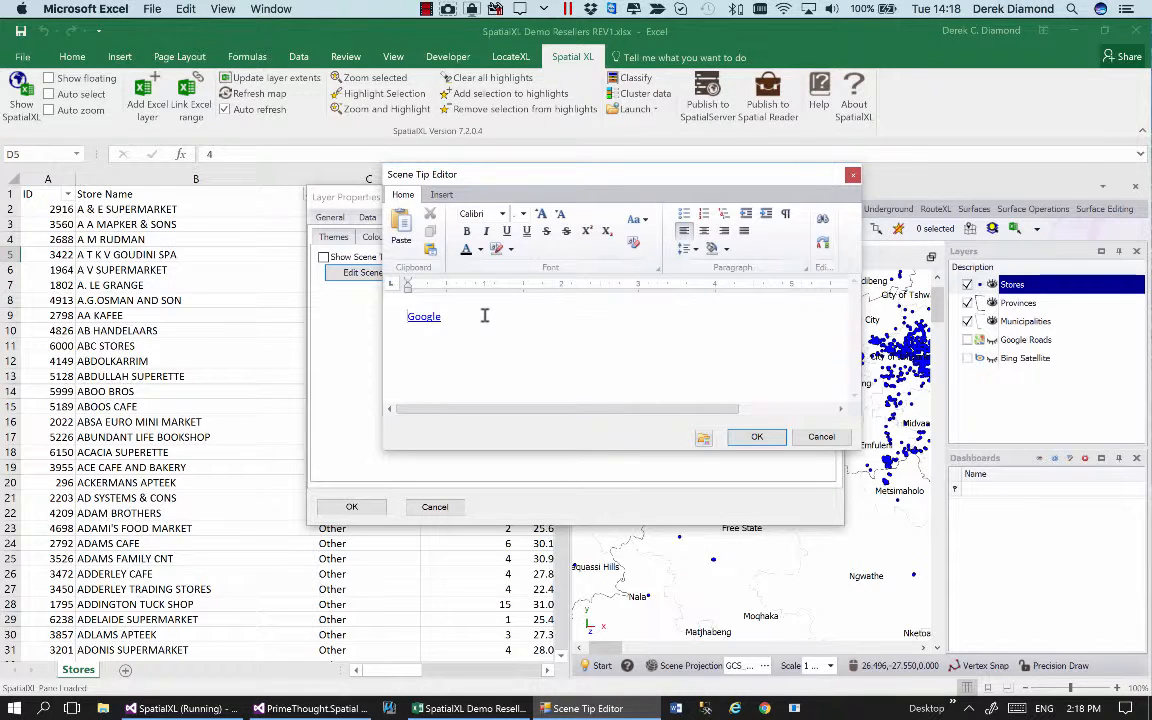
Add a line above the Google link with the layer fields Store Name, Suburb, Town and Province, and accept the scene tip.
{"action": "key", "text": "Return"}
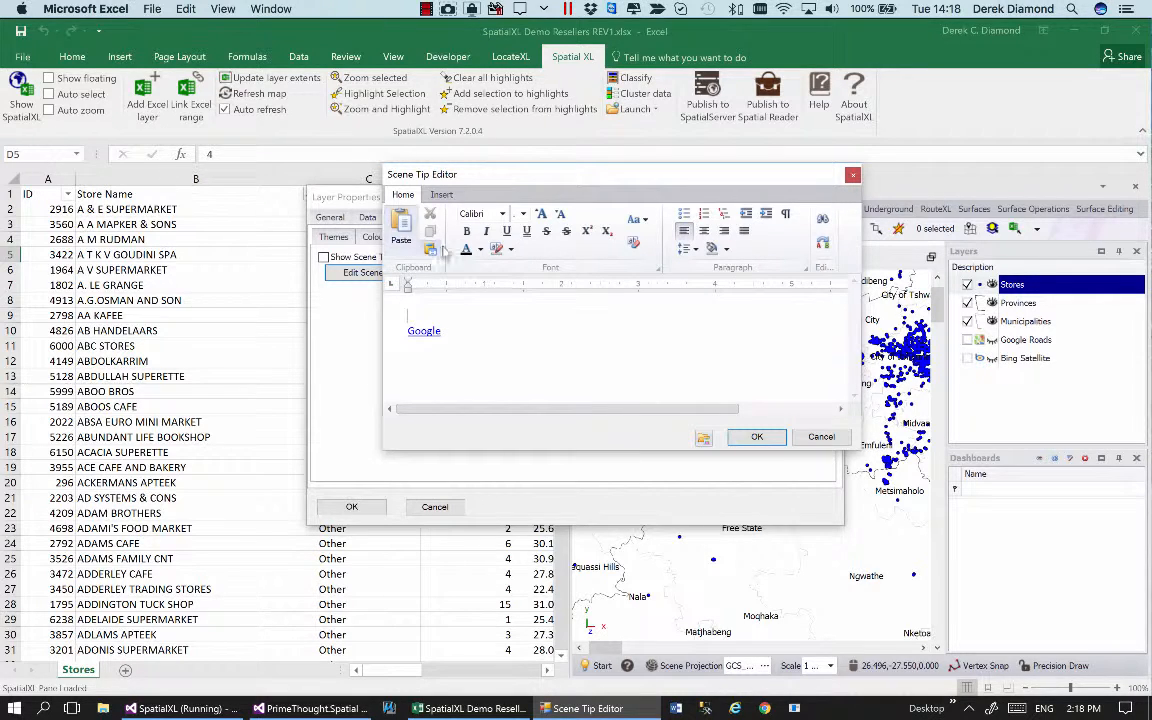
{"action": "left_click", "coordinate": [440, 195]}
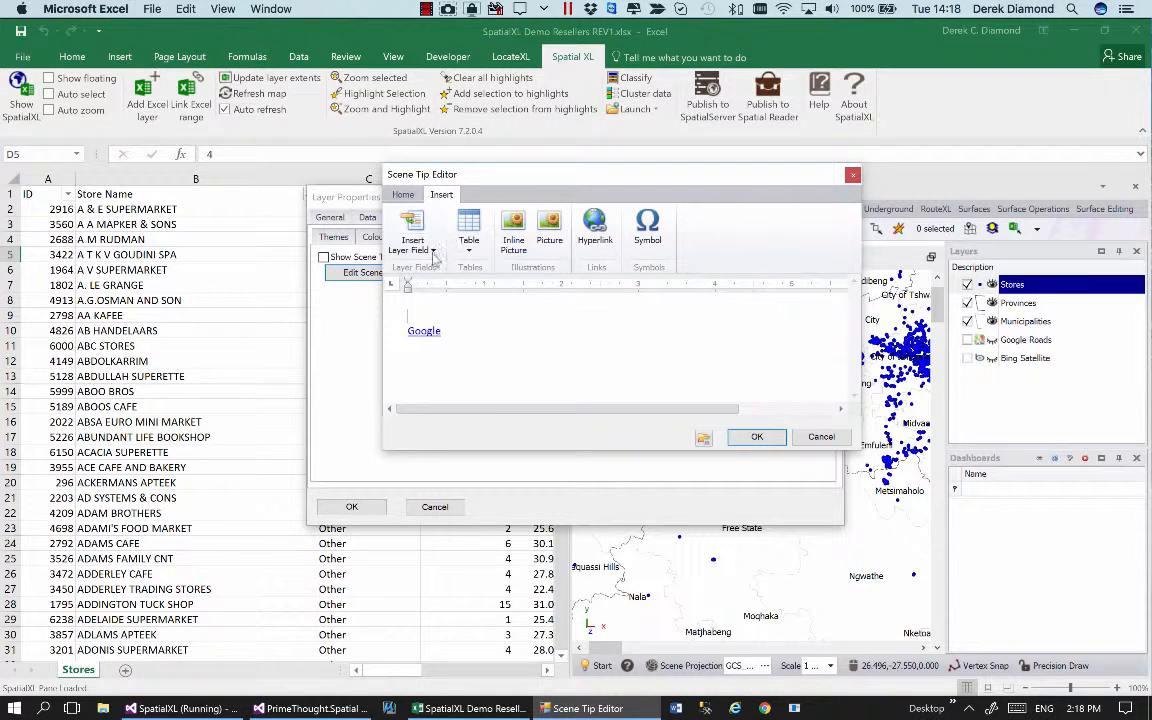
{"action": "left_click", "coordinate": [400, 235]}
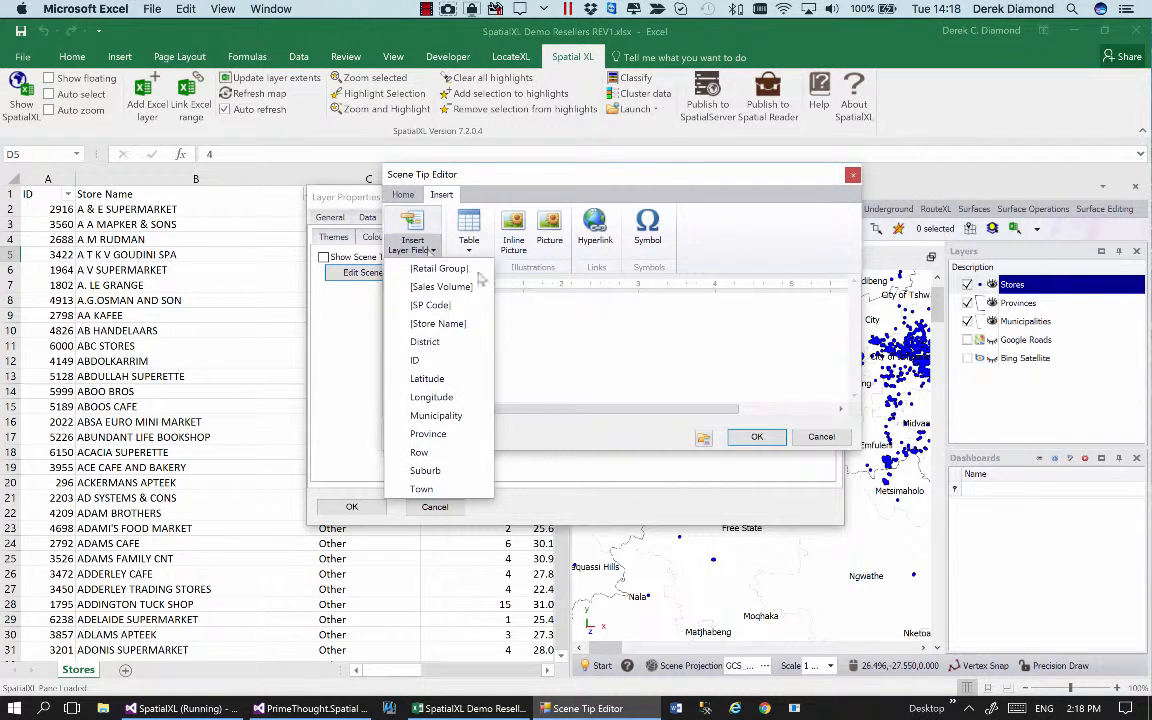
{"action": "left_click", "coordinate": [445, 323]}
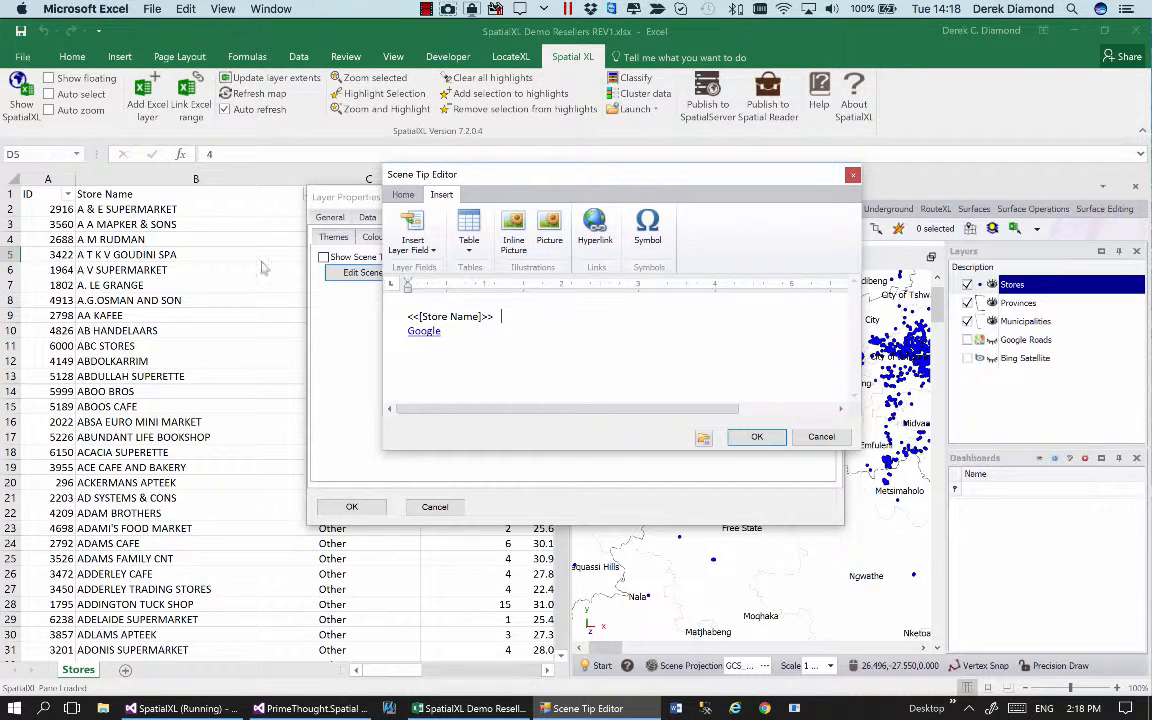
{"action": "left_click", "coordinate": [410, 238]}
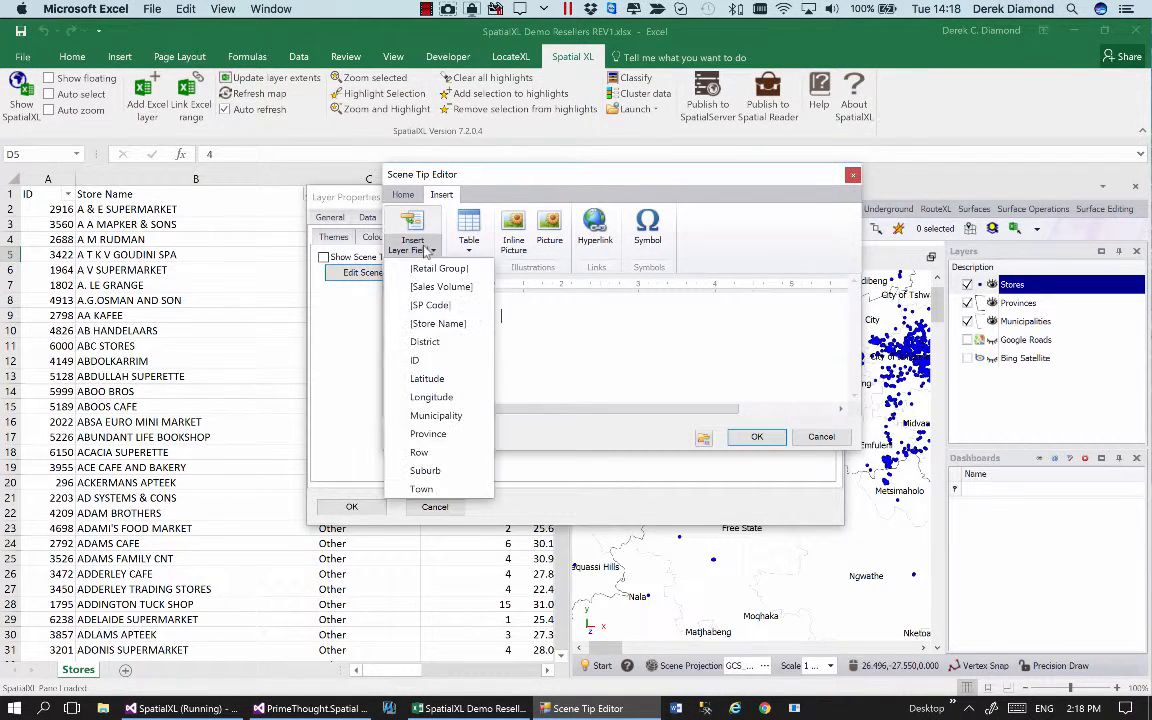
{"action": "left_click", "coordinate": [437, 474]}
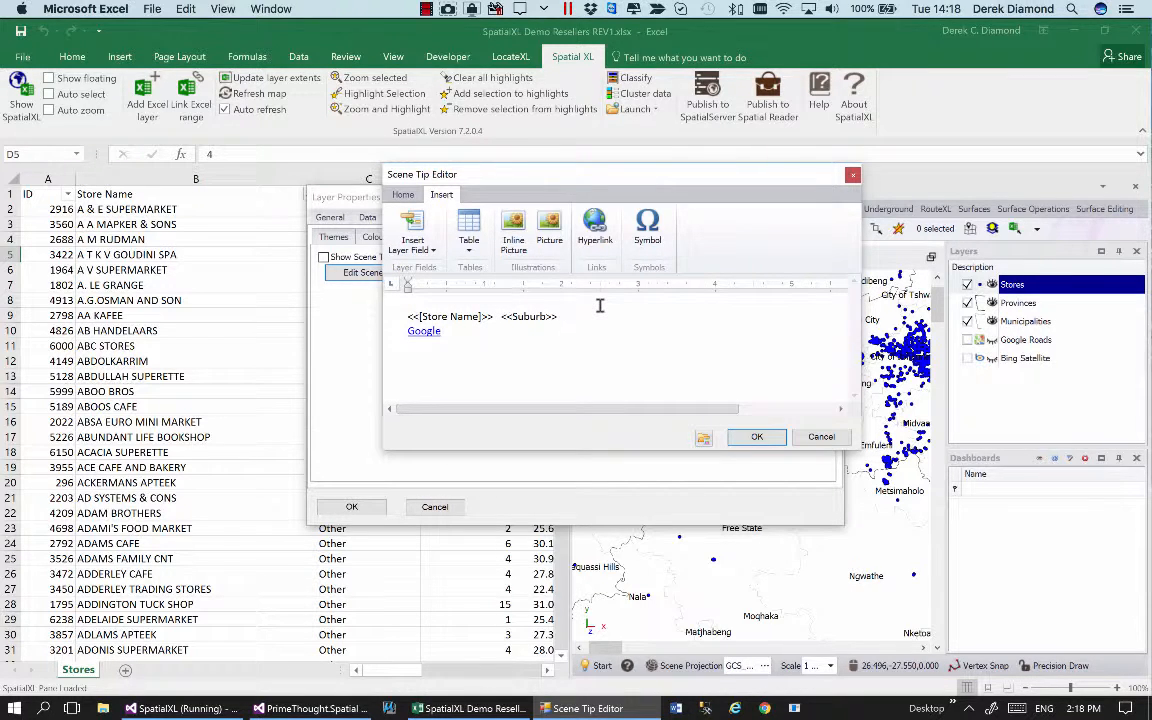
{"action": "left_click", "coordinate": [412, 240]}
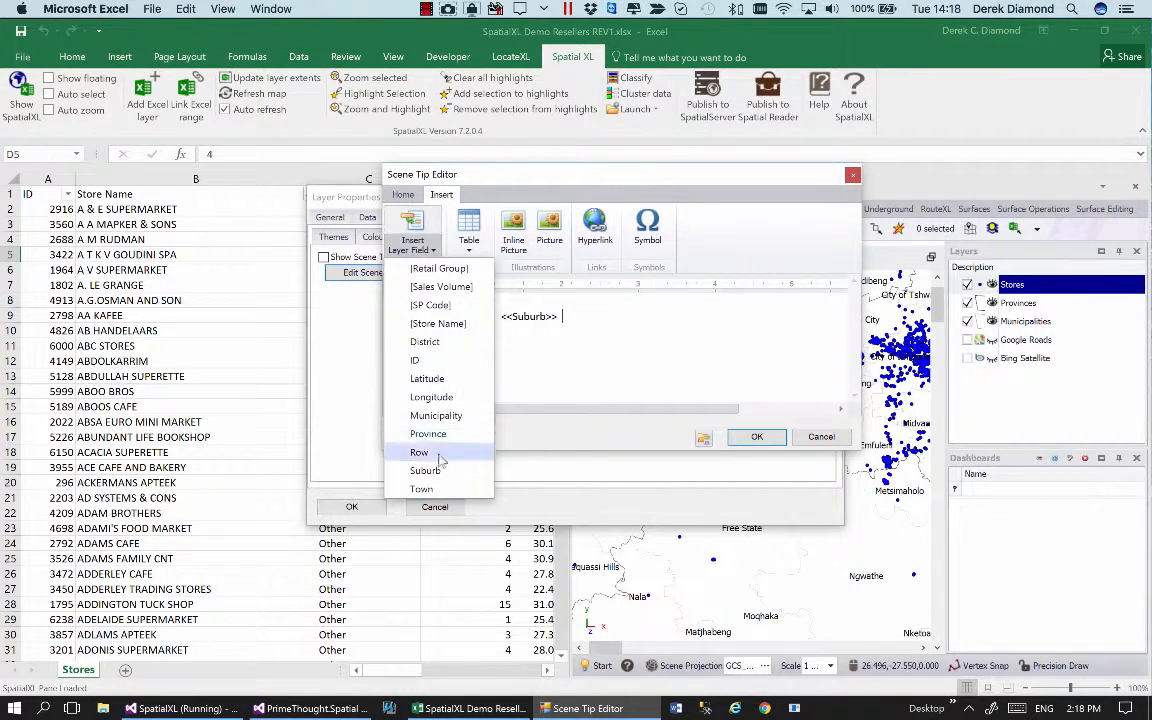
{"action": "left_click", "coordinate": [430, 488]}
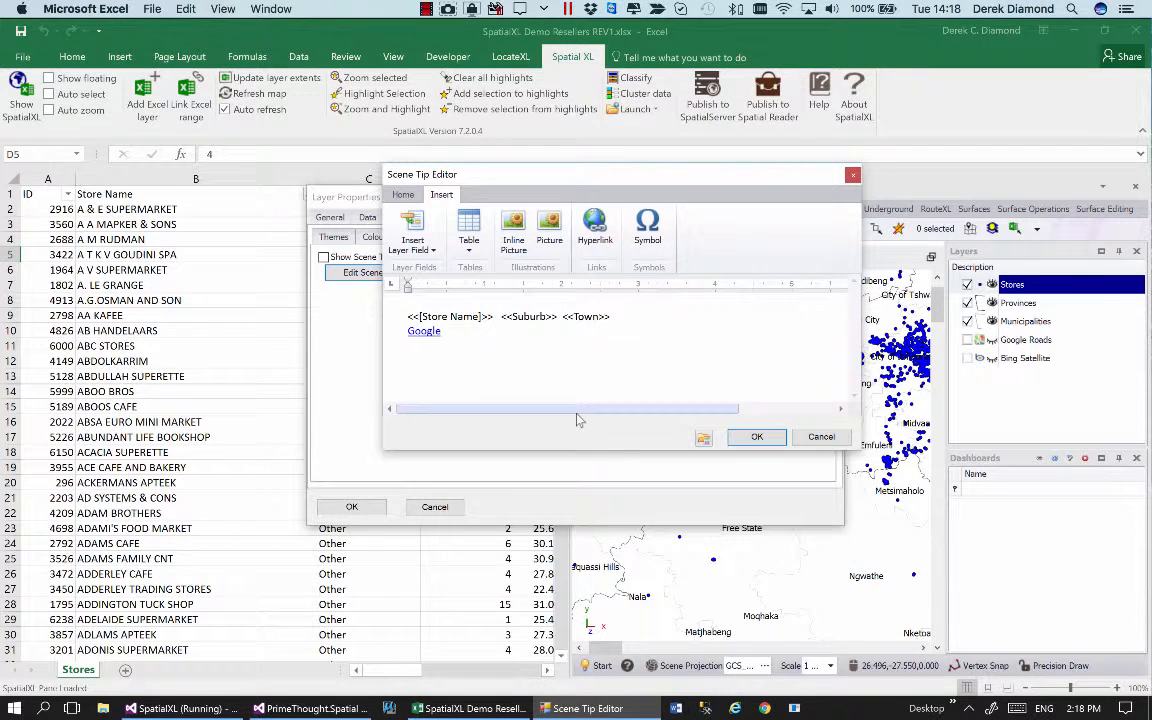
{"action": "left_click", "coordinate": [413, 242]}
{"action": "left_click", "coordinate": [453, 438]}
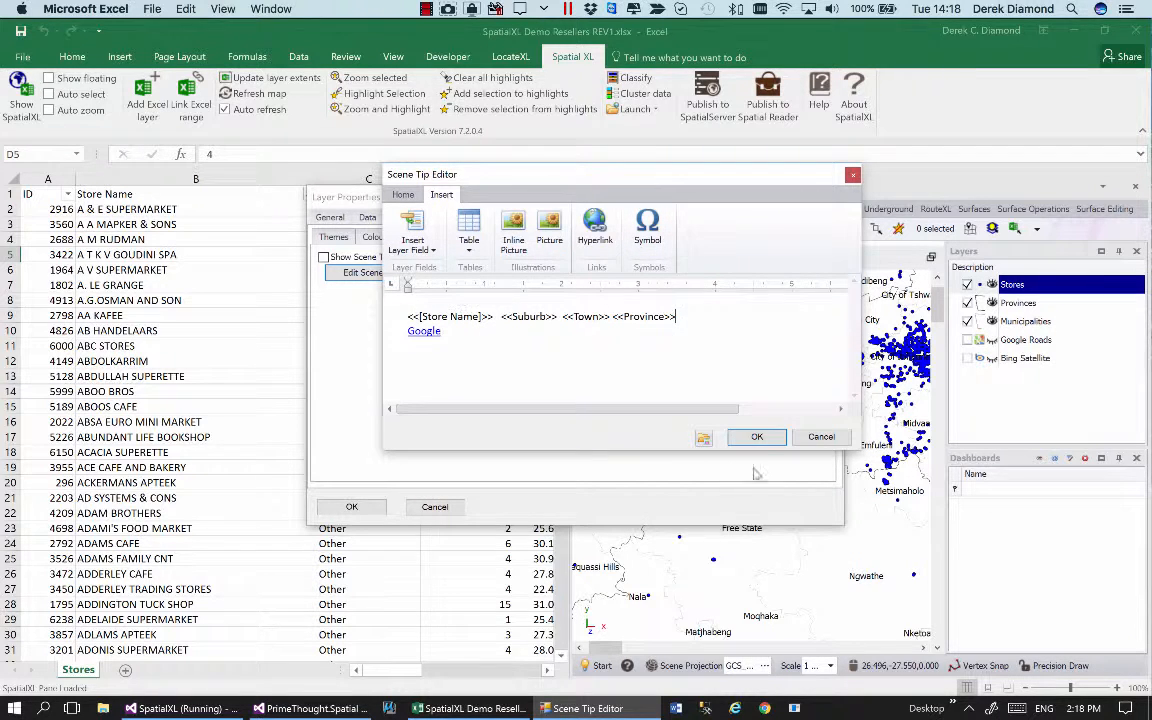
{"action": "left_click", "coordinate": [757, 437]}
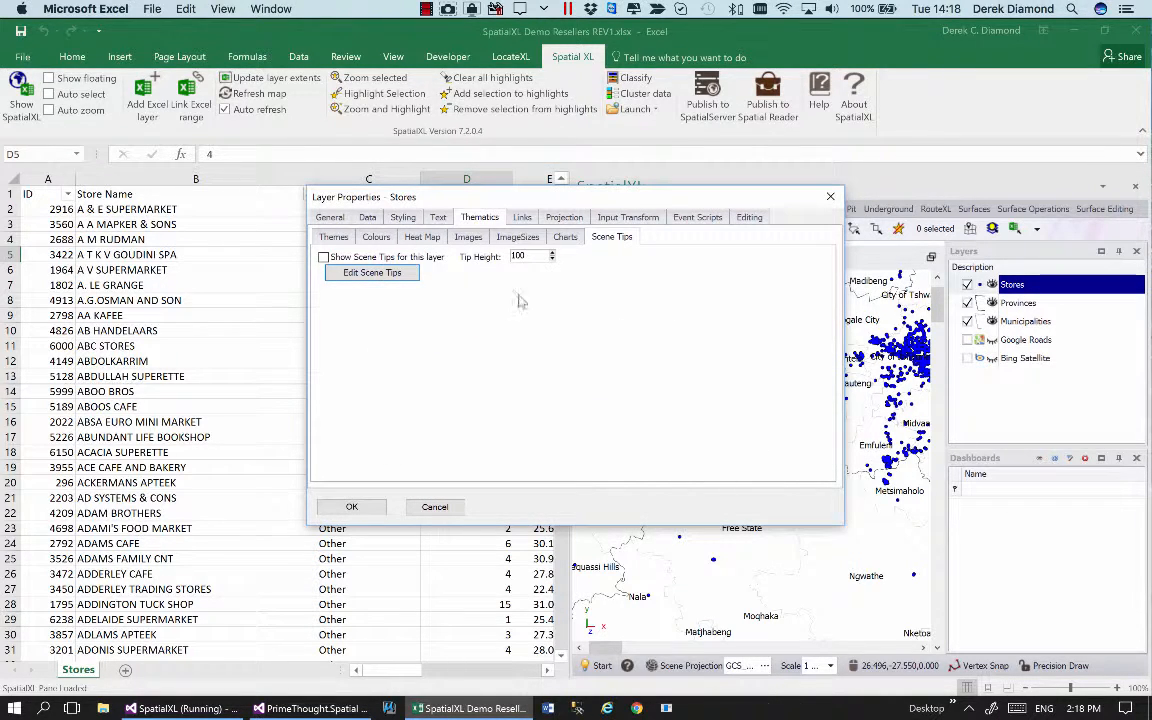
Set the tip height to 200, enable scene tips for the Stores layer, and apply the layer properties.
{"action": "left_click", "coordinate": [551, 253]}
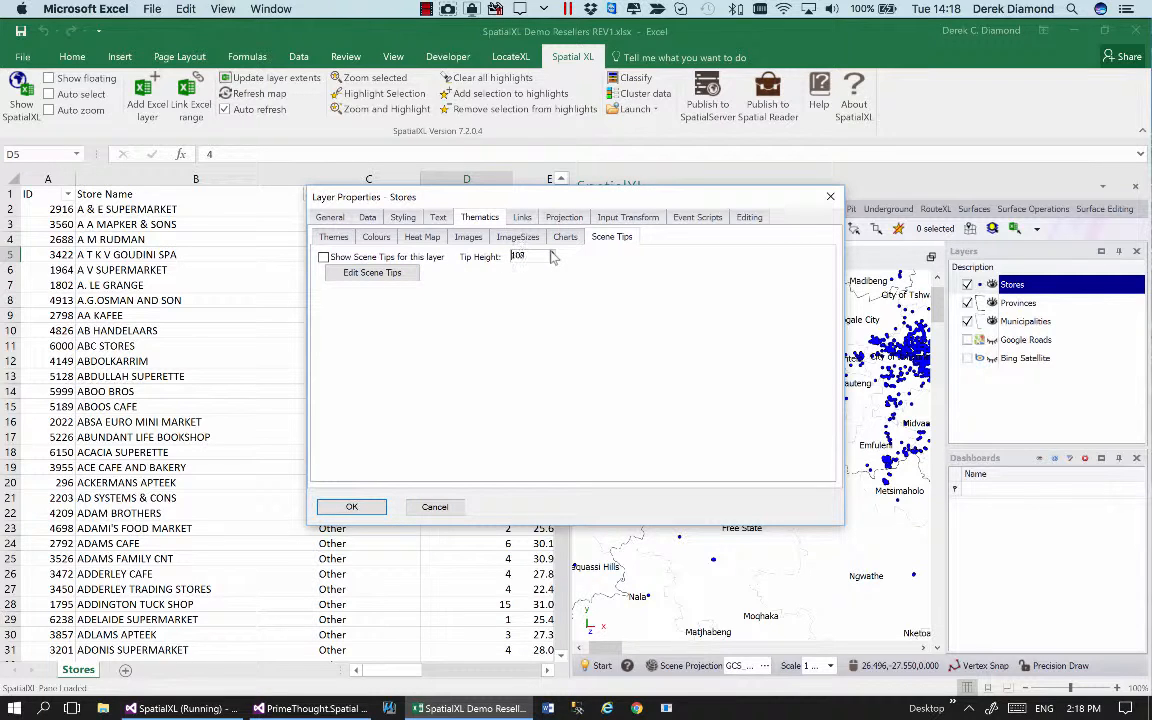
{"action": "left_click", "coordinate": [551, 253]}
{"action": "type", "text": "200"}
{"action": "left_click", "coordinate": [323, 257]}
{"action": "left_click", "coordinate": [351, 506]}
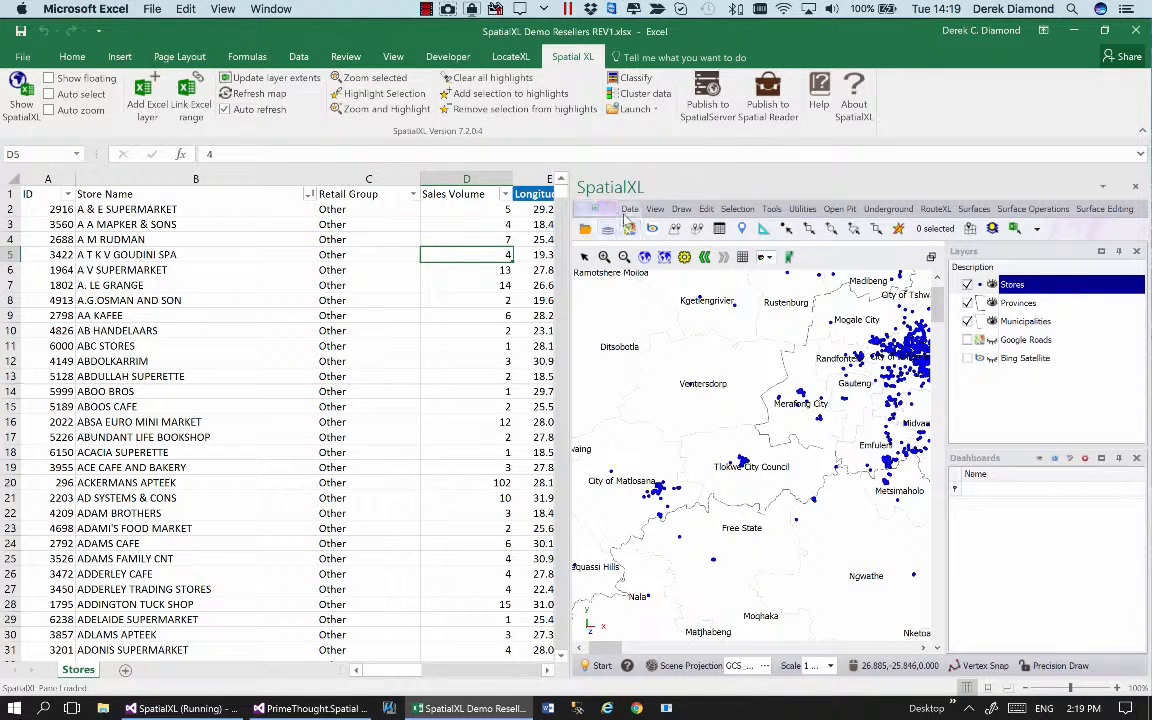
Show the SpatialXL map in a floating window and enlarge that window.
{"action": "left_click", "coordinate": [49, 78]}
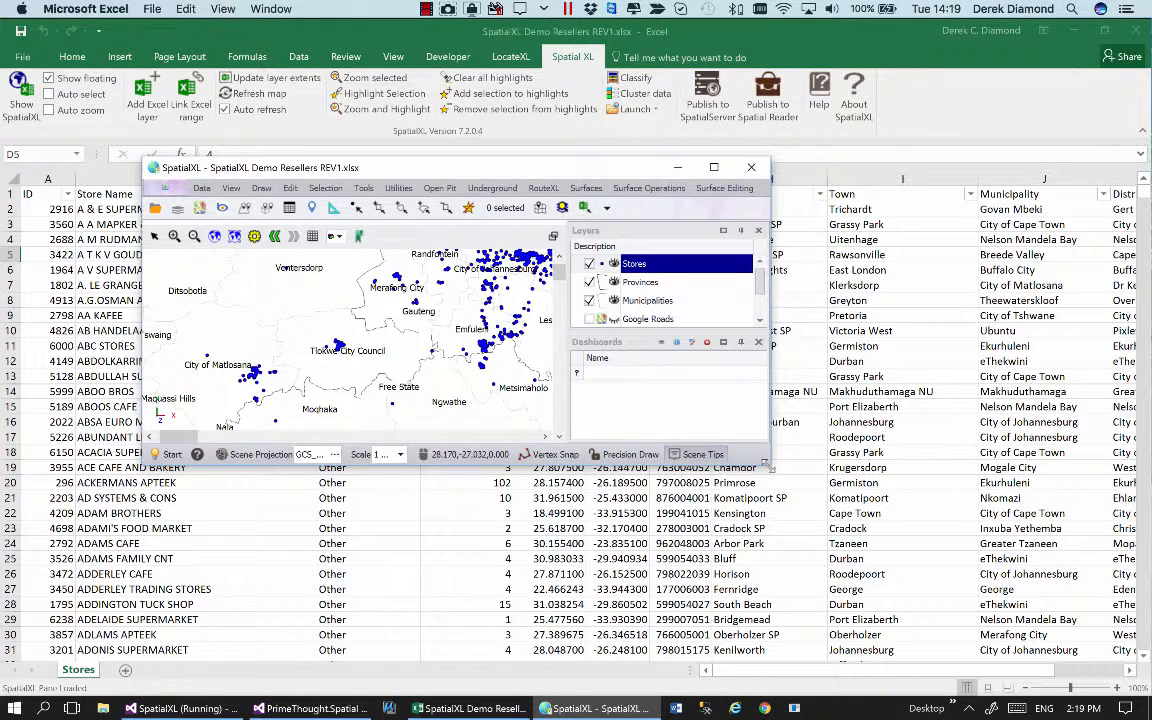
{"action": "left_click_drag", "start_coordinate": [765, 465], "coordinate": [877, 561]}
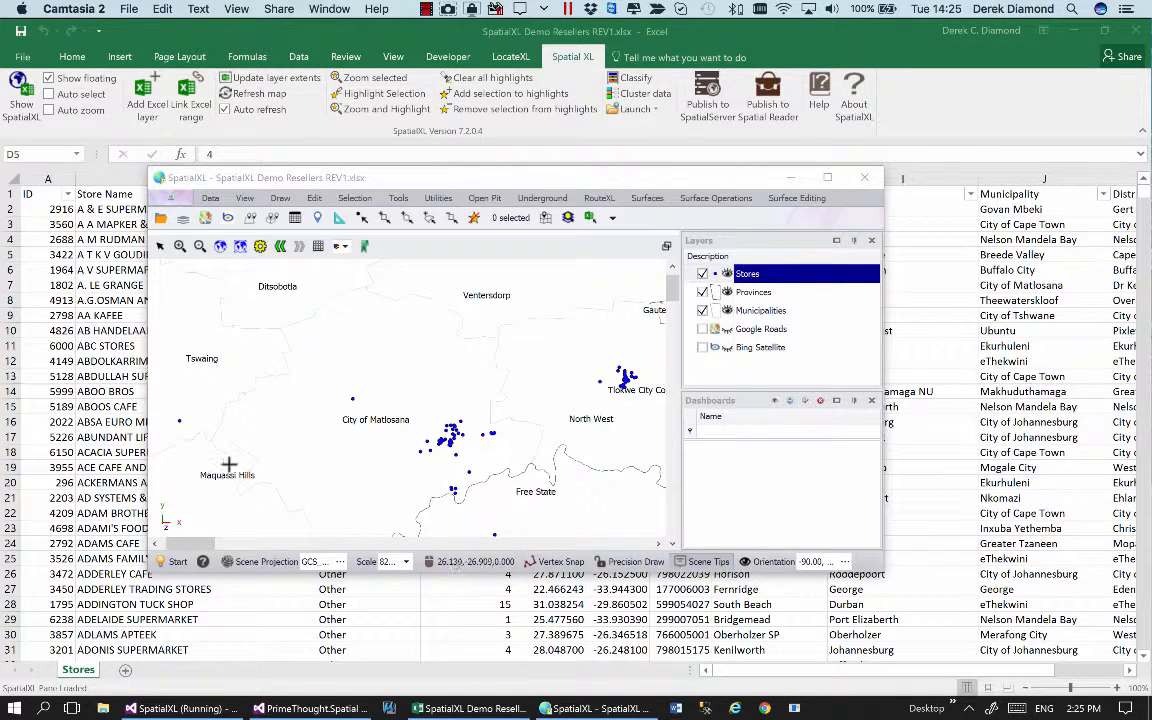
Test the Google link in the scene tip of the isolated store north-west of Maquassi Hills, and close the browser window.
{"action": "left_click", "coordinate": [178, 420]}
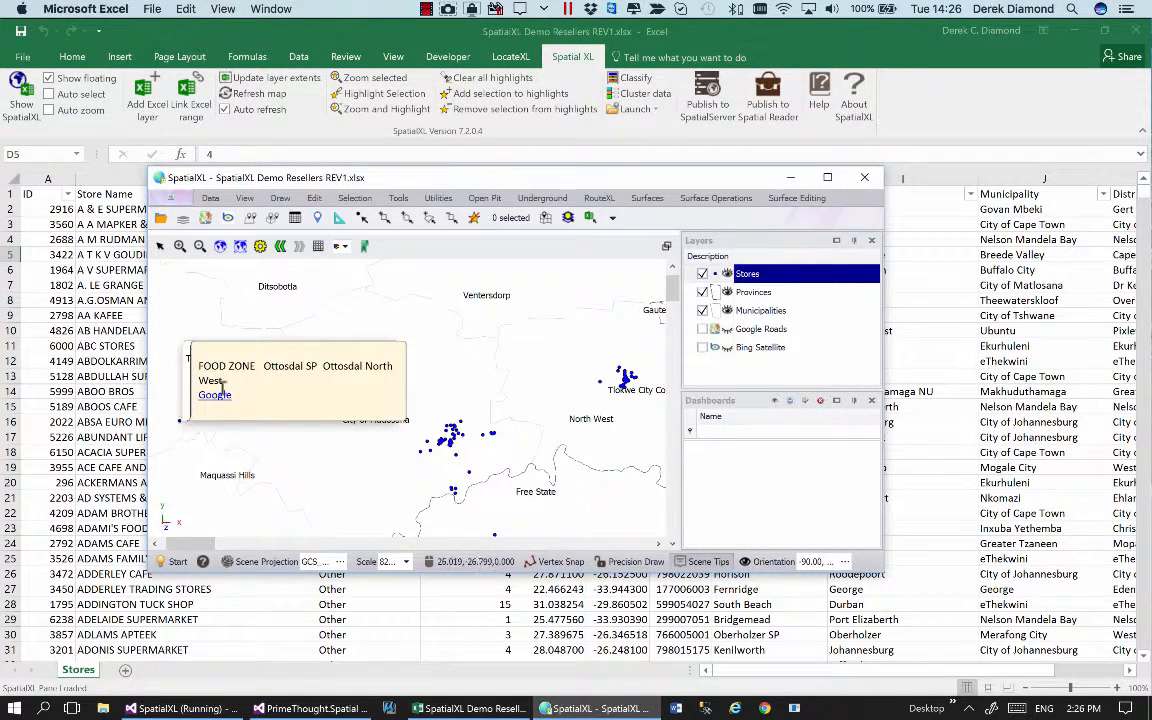
{"action": "left_click", "coordinate": [212, 396]}
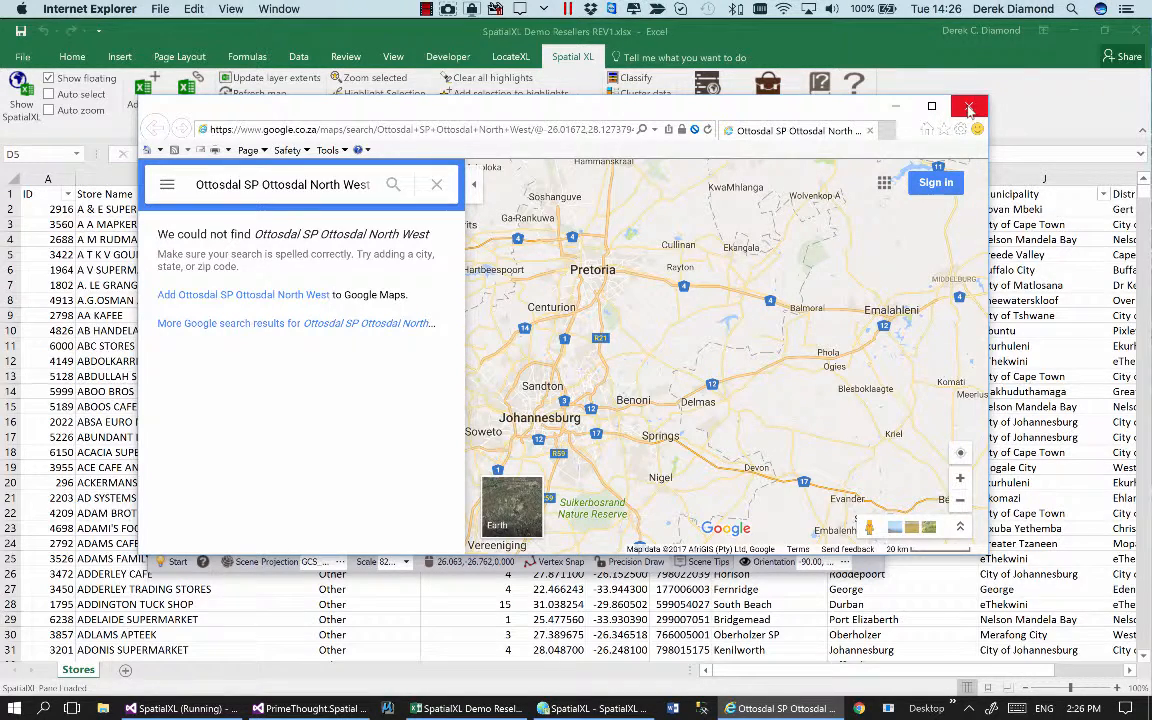
{"action": "left_click", "coordinate": [968, 108]}
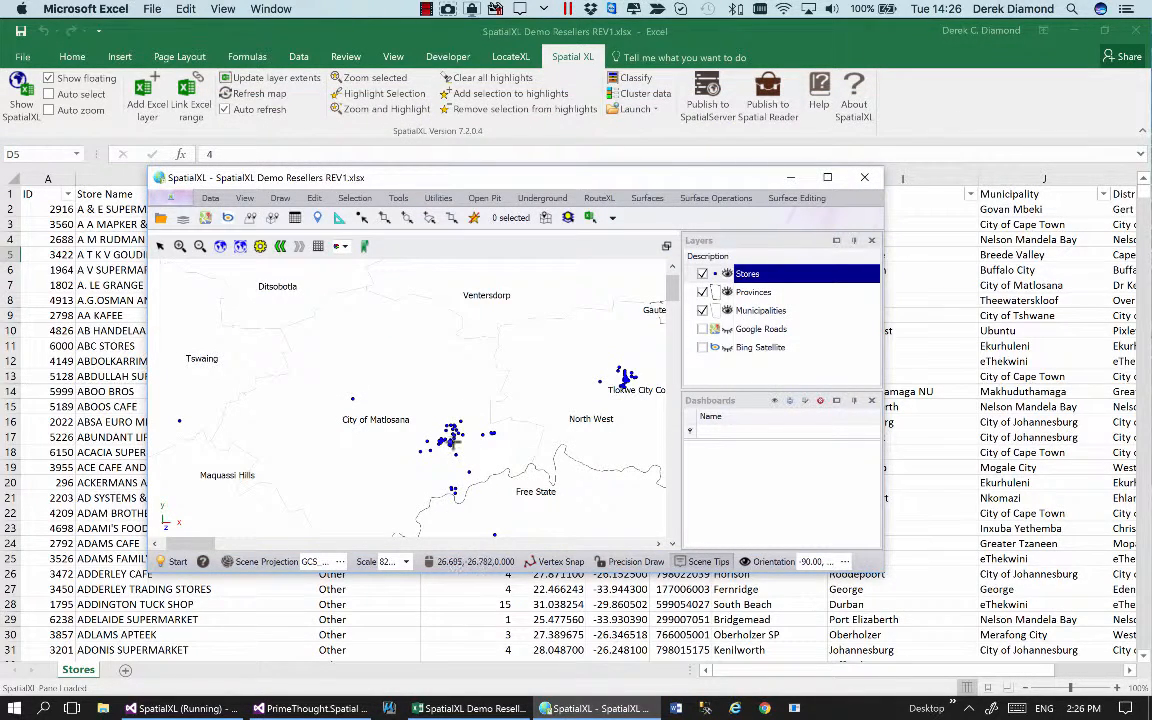
Test the Google link in the scene tip of the Clicks Klerksdorp store, and close the browser window.
{"action": "mouse_move", "coordinate": [450, 440]}
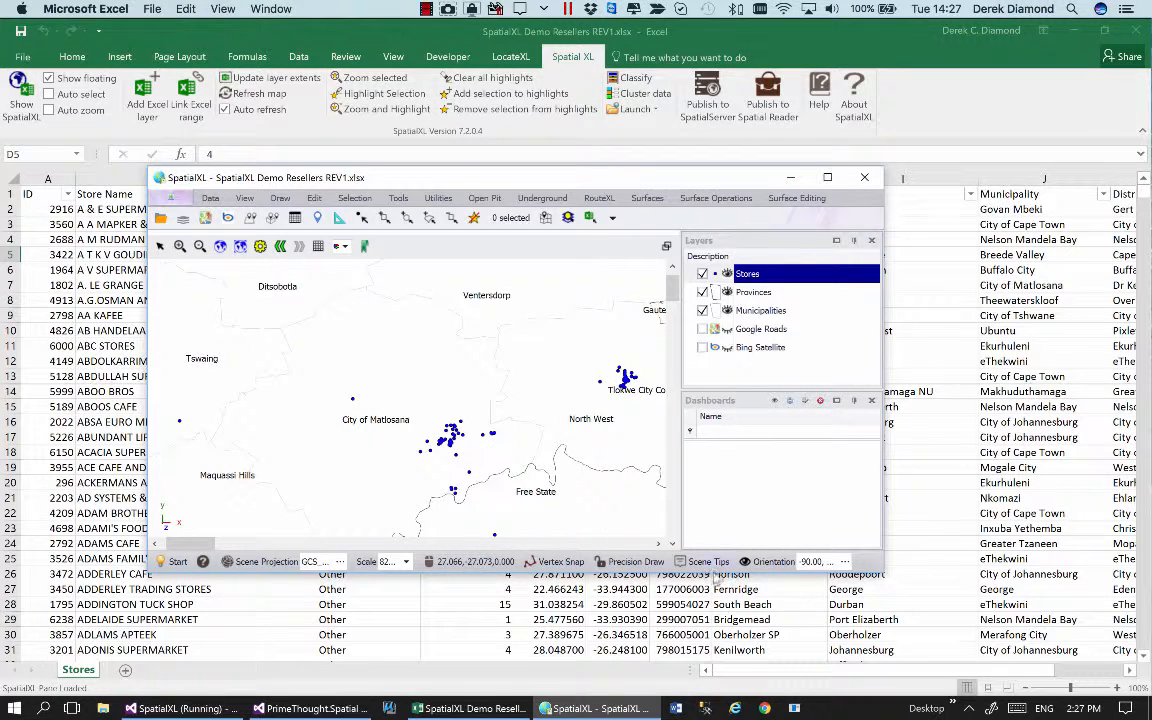
{"action": "mouse_move", "coordinate": [450, 440]}
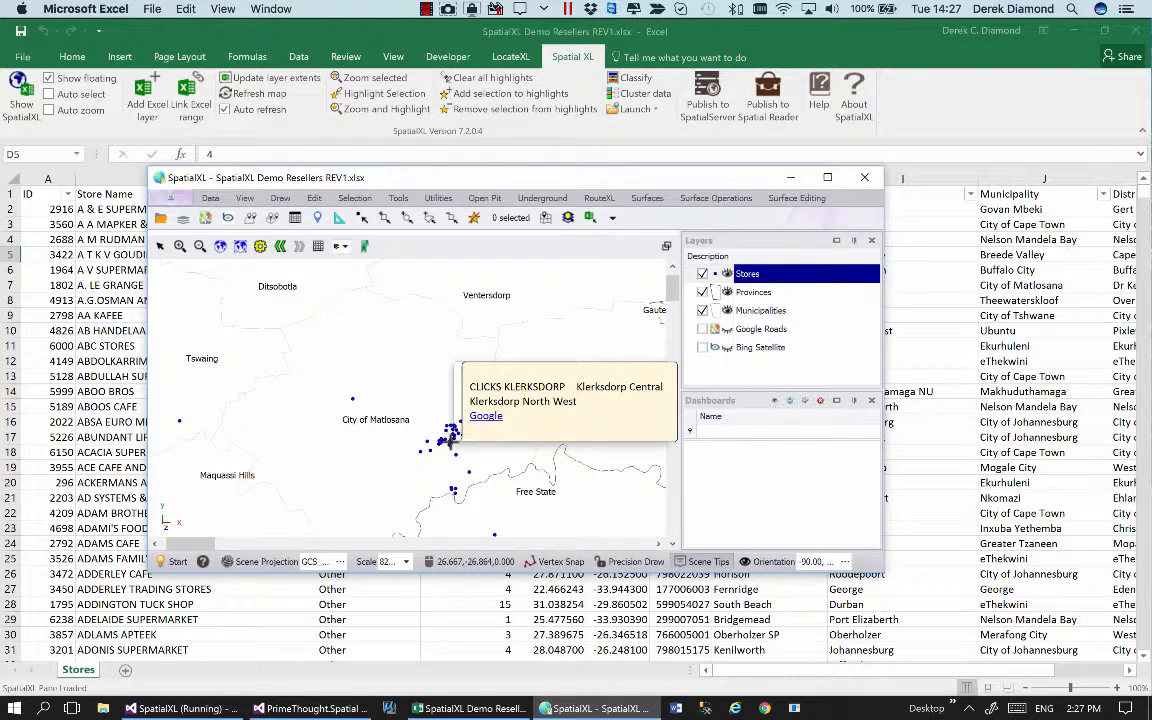
{"action": "left_click", "coordinate": [487, 416]}
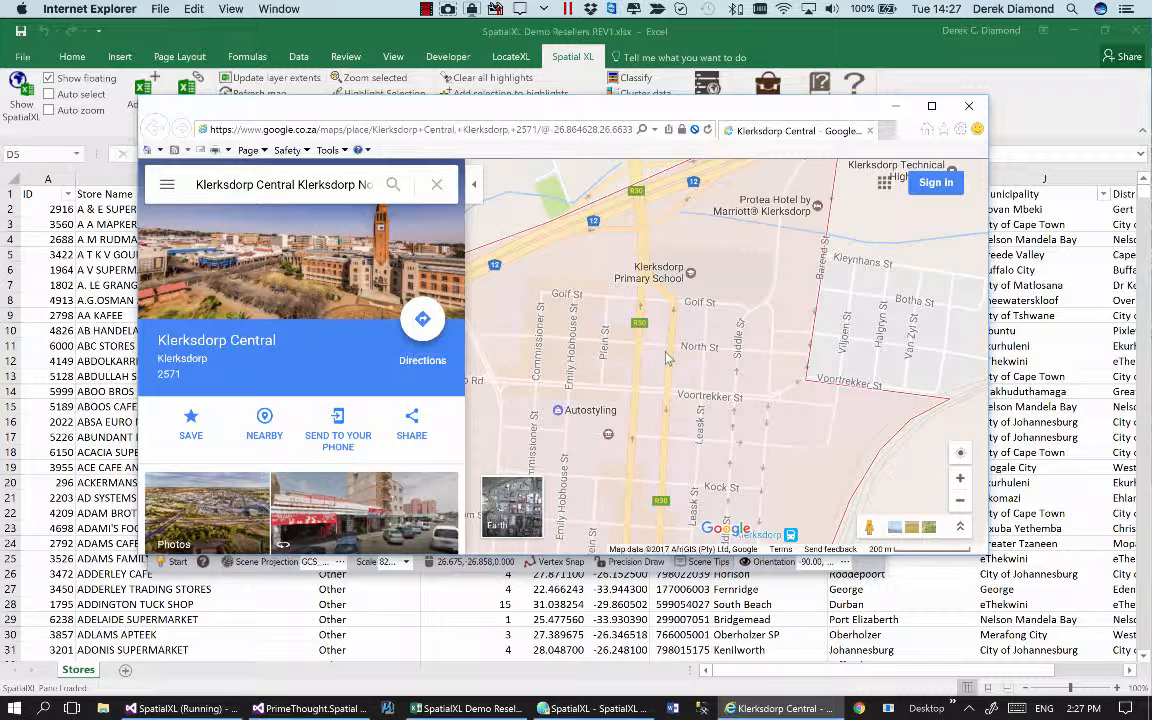
{"action": "left_click", "coordinate": [968, 105]}
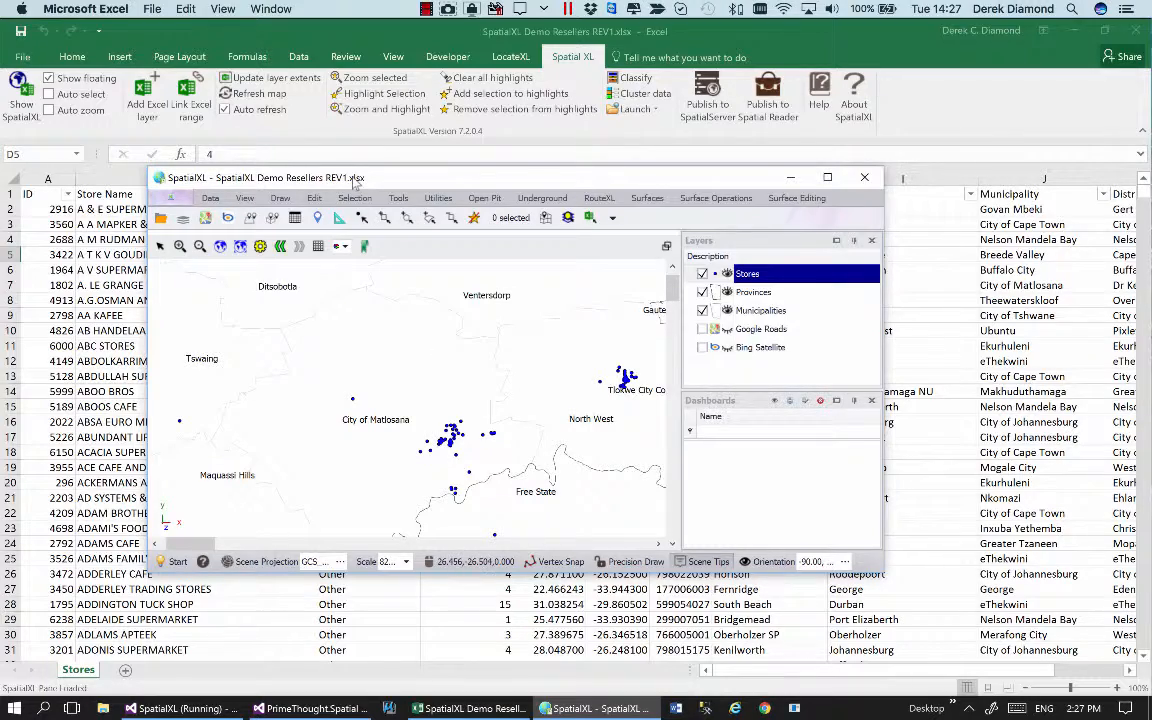
Reposition the floating map window and zoom out to the wider region around North West and Gauteng.
{"action": "left_click_drag", "start_coordinate": [353, 180], "coordinate": [429, 135]}
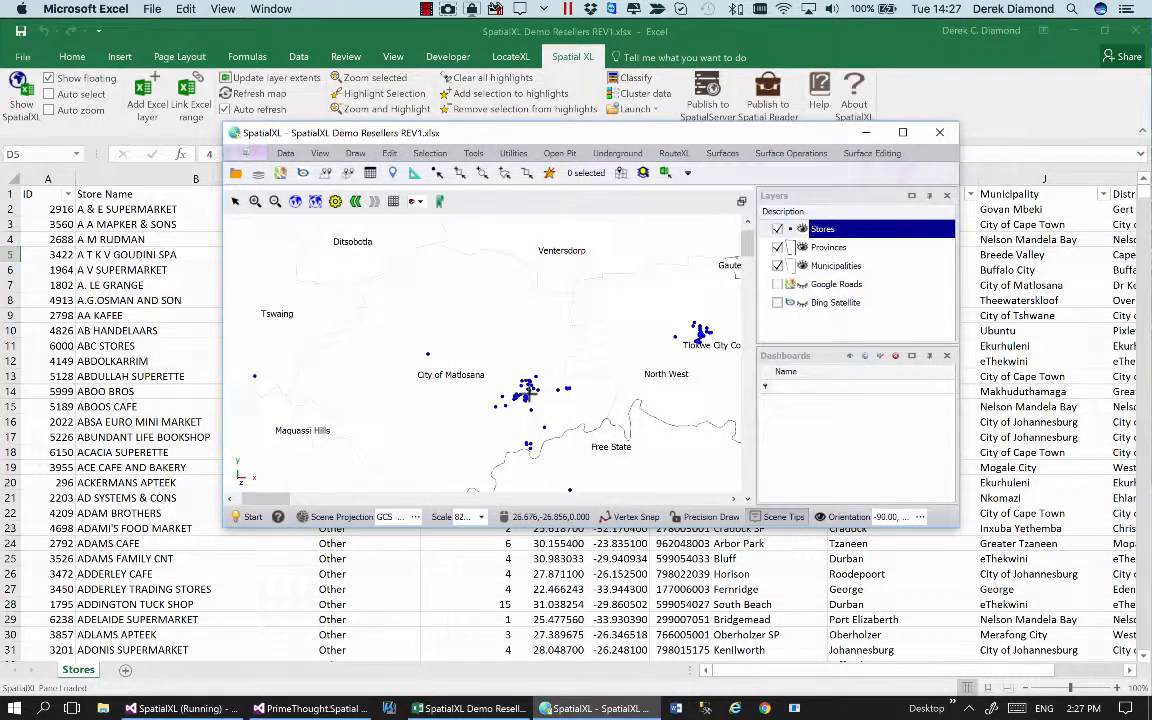
{"action": "scroll", "coordinate": [528, 394], "scroll_direction": "down", "scroll_amount": 5}
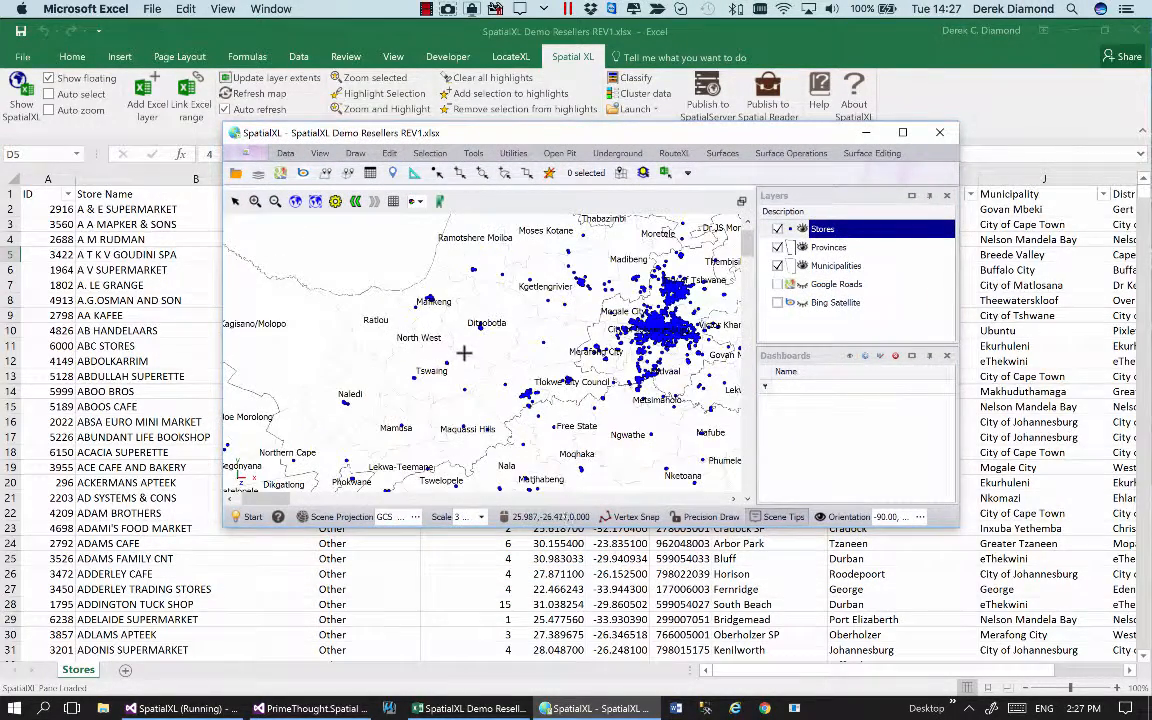